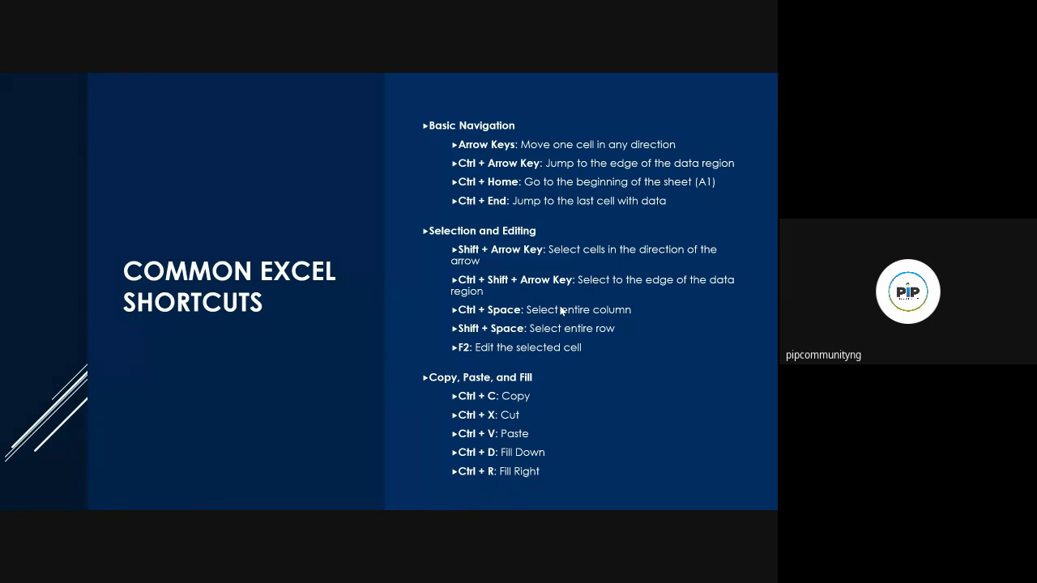
# Step: Page through the remaining slides on Excel shortcuts and the Excel interface, and end the slide show
pyautogui.click(560, 306)
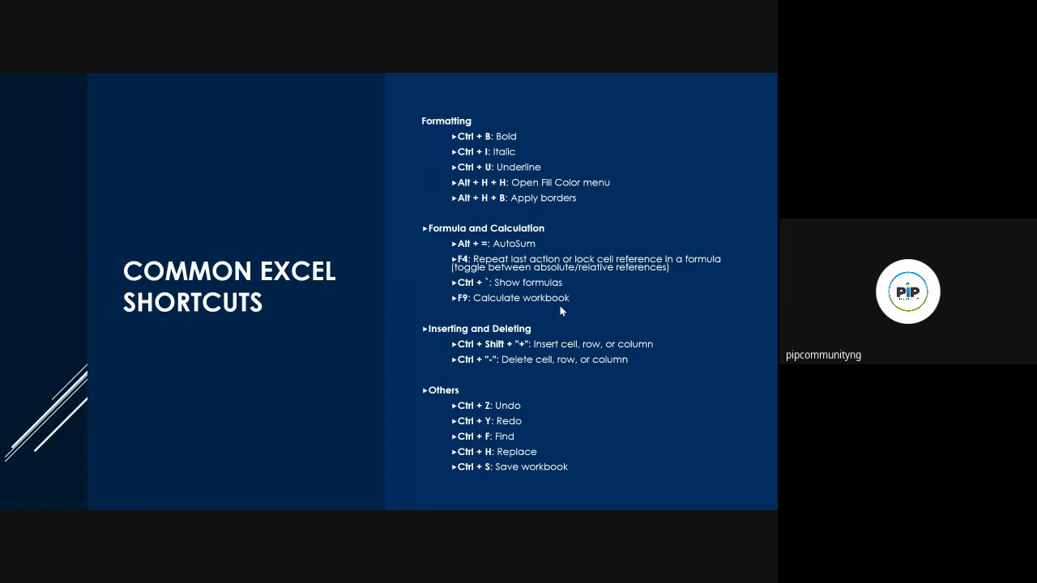
pyautogui.press('Right')
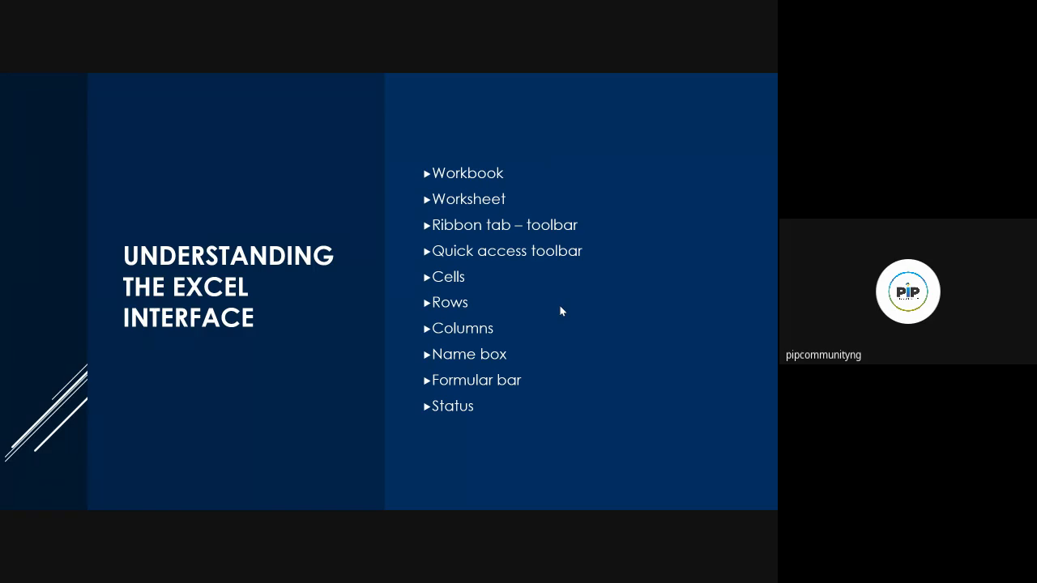
pyautogui.press('Right')
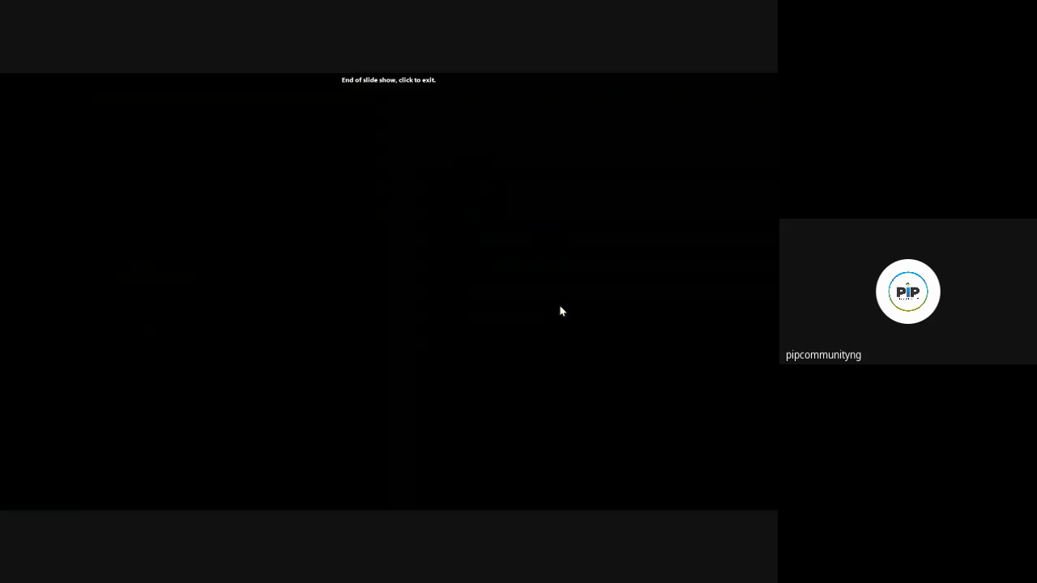
pyautogui.click(560, 311)
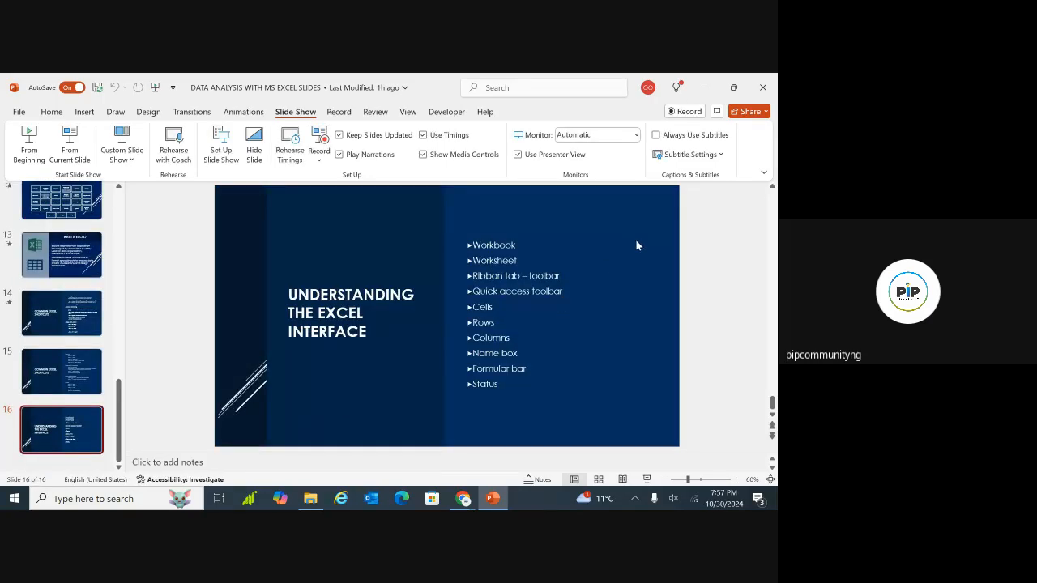
# Step: Minimize PowerPoint and the folder window, move the Meet window aside to reveal the desktop, and launch Excel
pyautogui.click(705, 87)
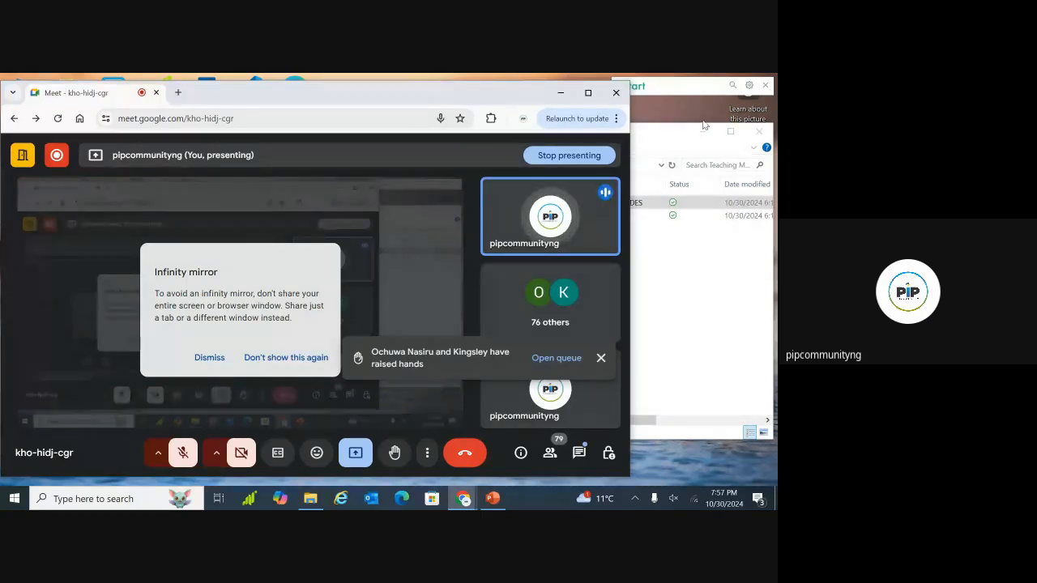
pyautogui.click(707, 129)
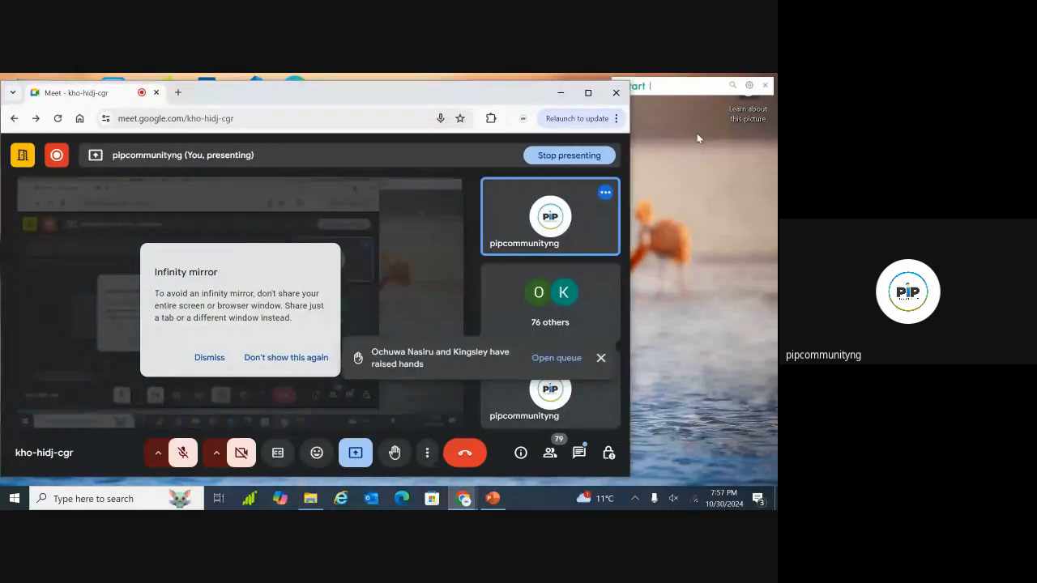
pyautogui.moveTo(427, 86); pyautogui.dragTo(541, 152)
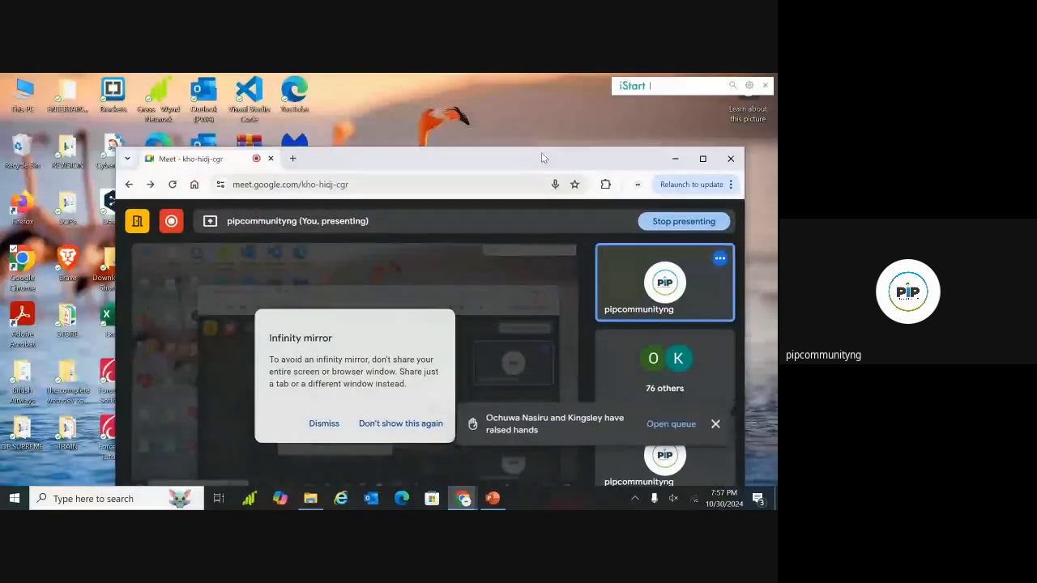
pyautogui.moveTo(416, 159); pyautogui.dragTo(594, 100)
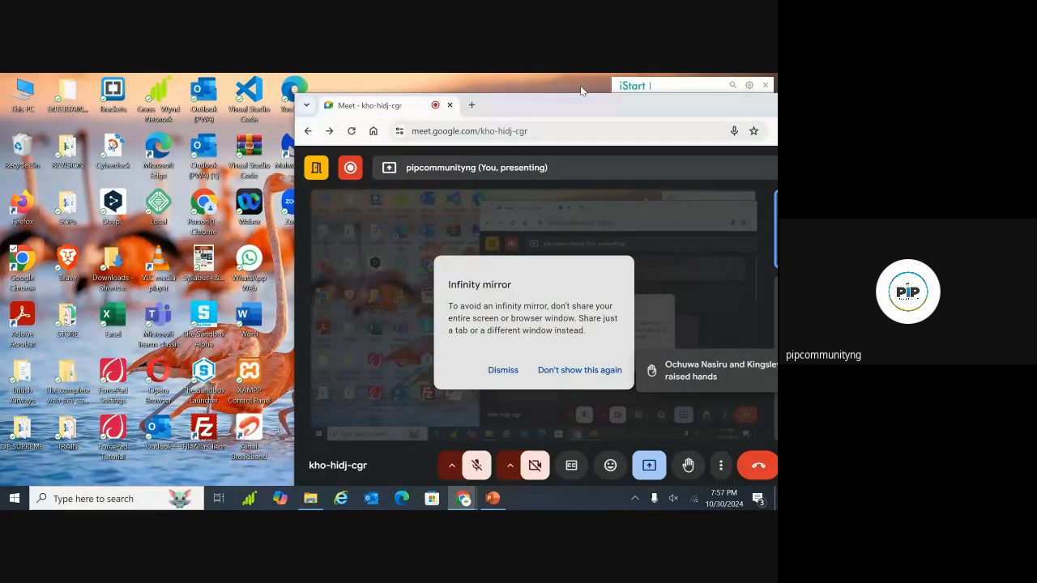
pyautogui.doubleClick(111, 322)
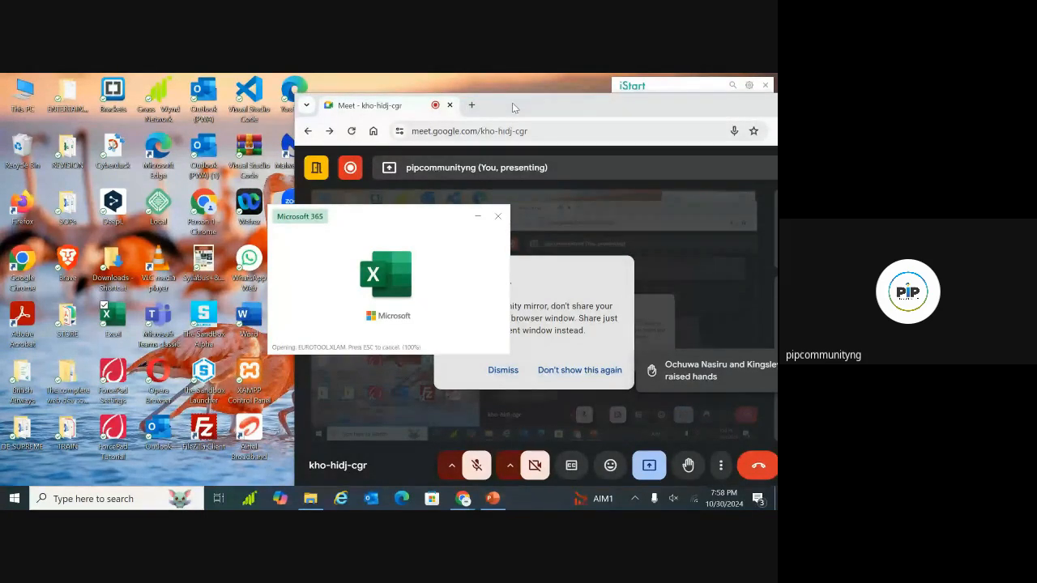
pyautogui.moveTo(512, 107); pyautogui.dragTo(397, 106)
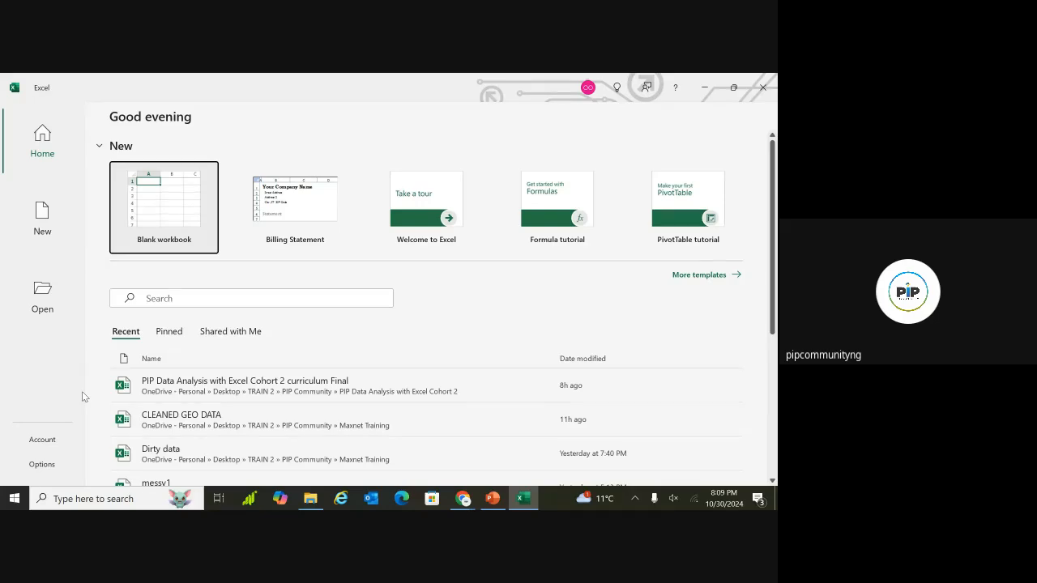
# Step: Review the General, Formulas, Data, Proofing, Save, Language and Accessibility settings in Excel Options, and close them without making changes
pyautogui.click(42, 465)
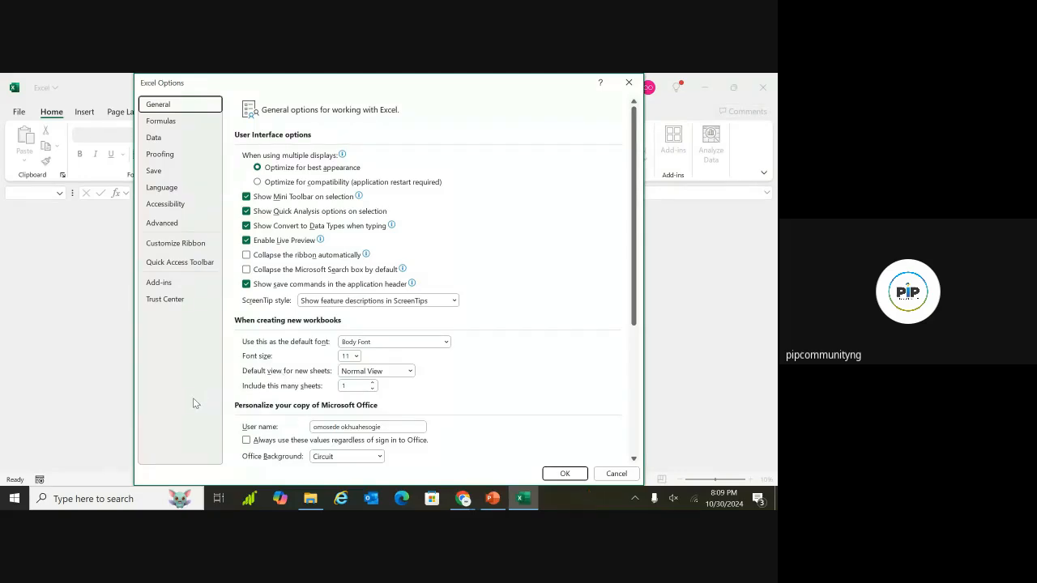
pyautogui.click(162, 123)
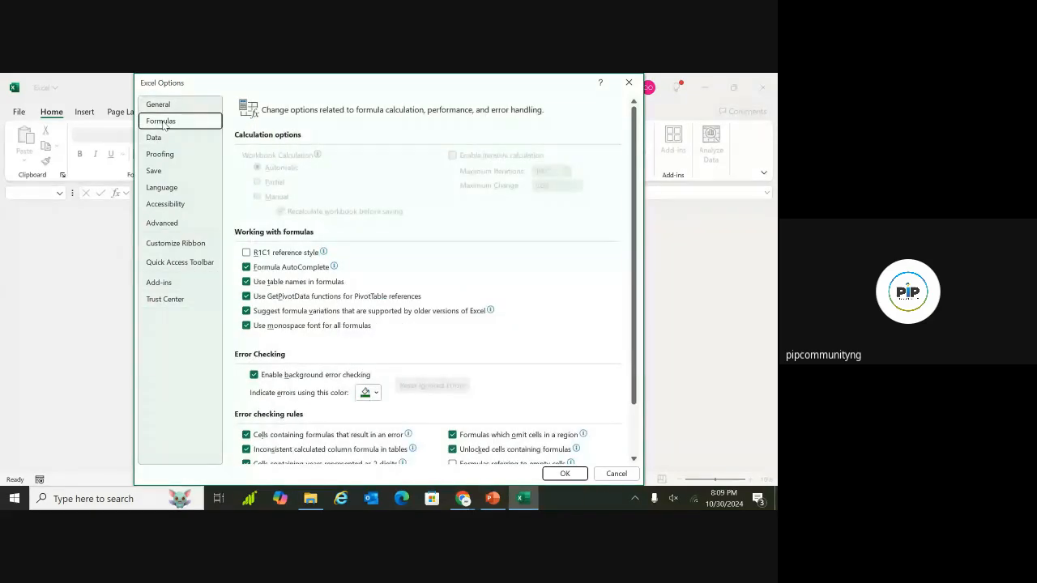
pyautogui.click(163, 140)
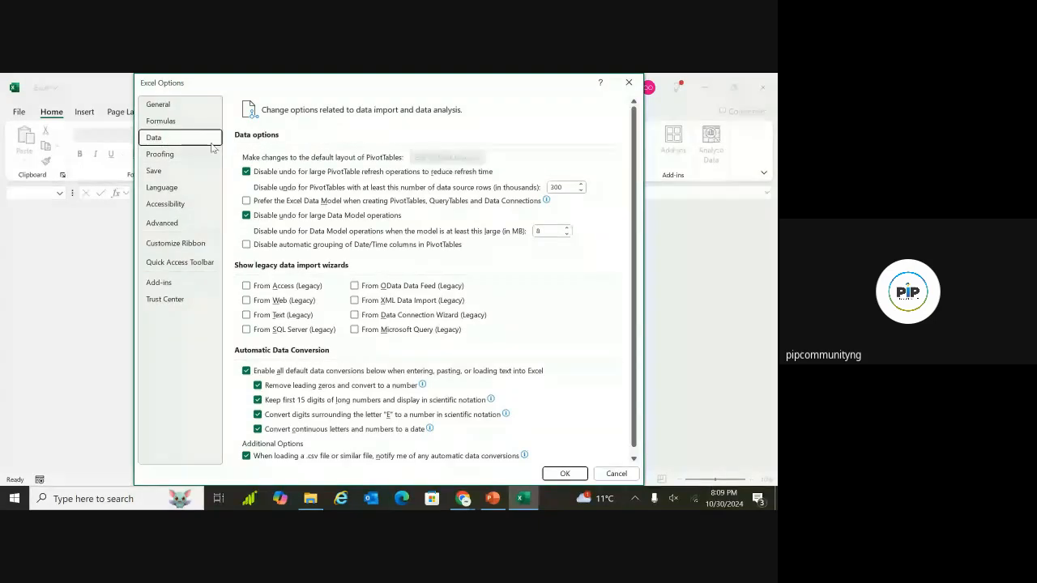
pyautogui.click(169, 157)
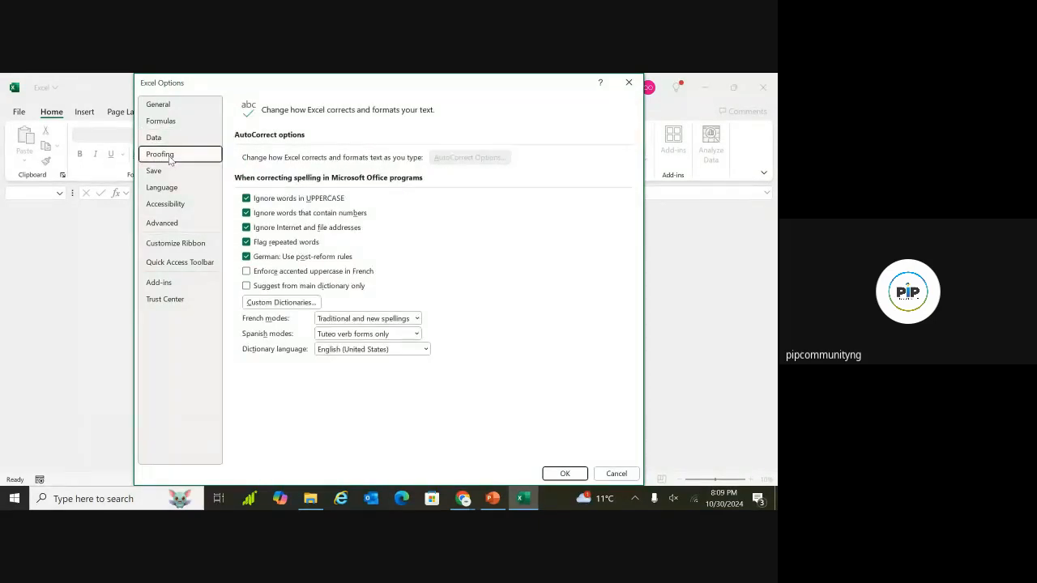
pyautogui.click(165, 172)
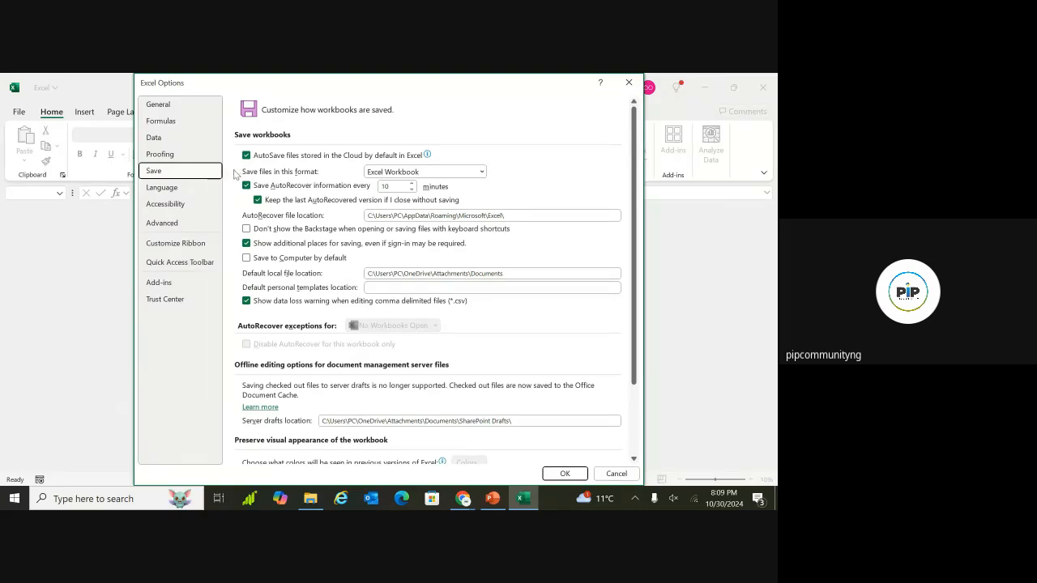
pyautogui.click(178, 190)
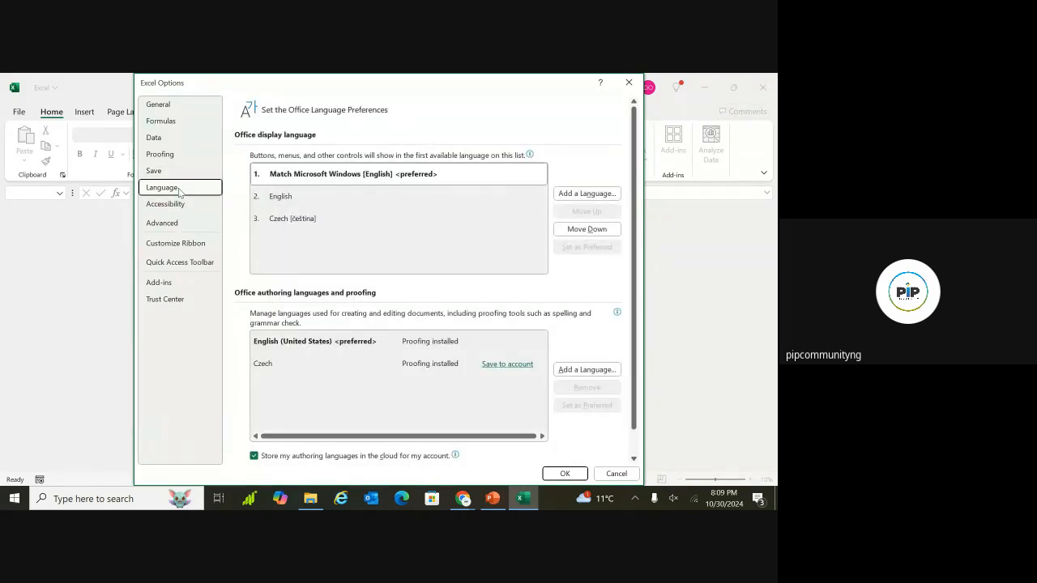
pyautogui.click(182, 204)
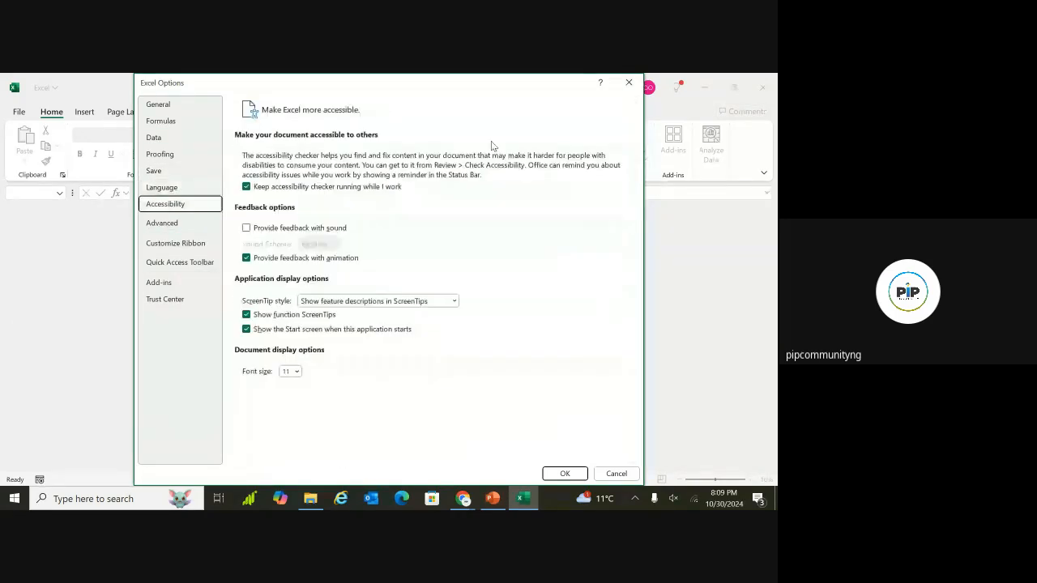
pyautogui.click(628, 82)
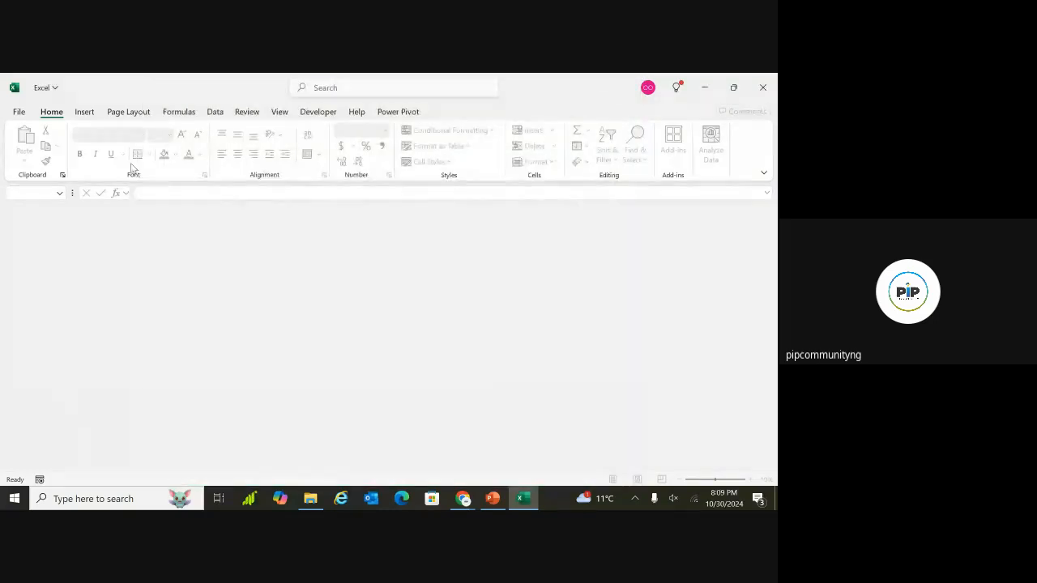
# Step: Create a blank workbook and add a second worksheet to it
pyautogui.click(19, 112)
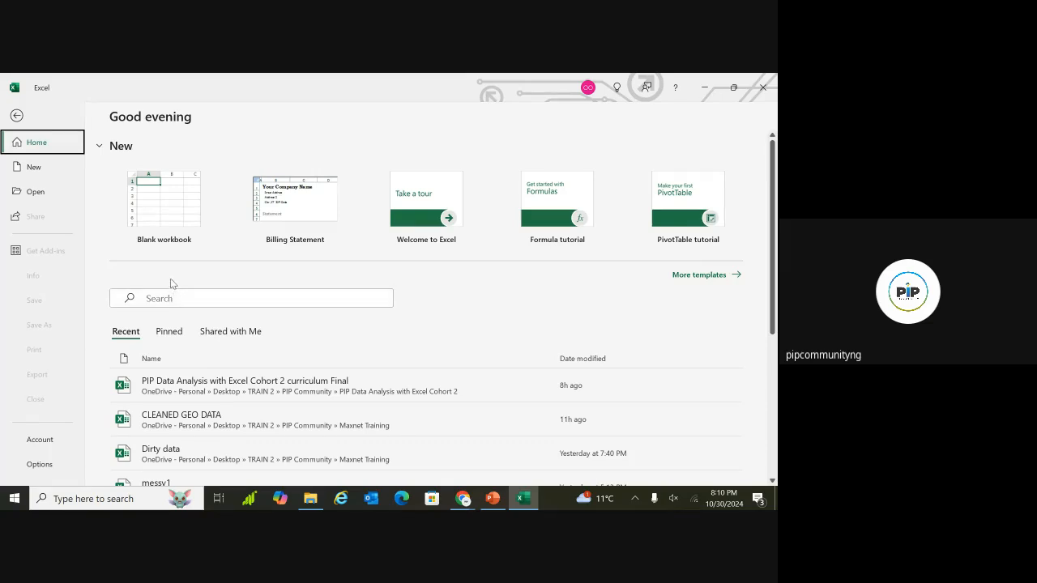
pyautogui.click(171, 217)
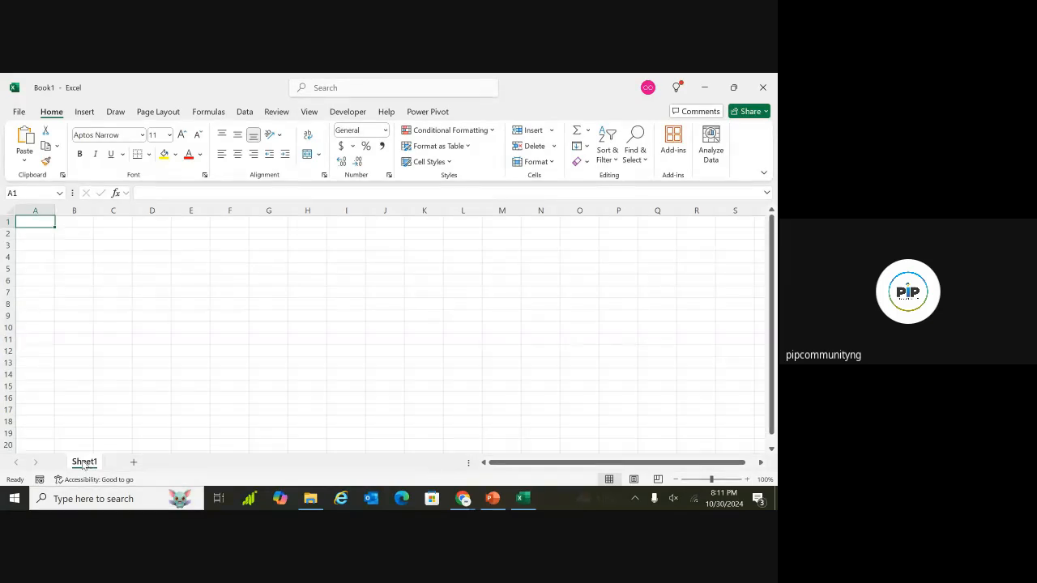
pyautogui.click(134, 463)
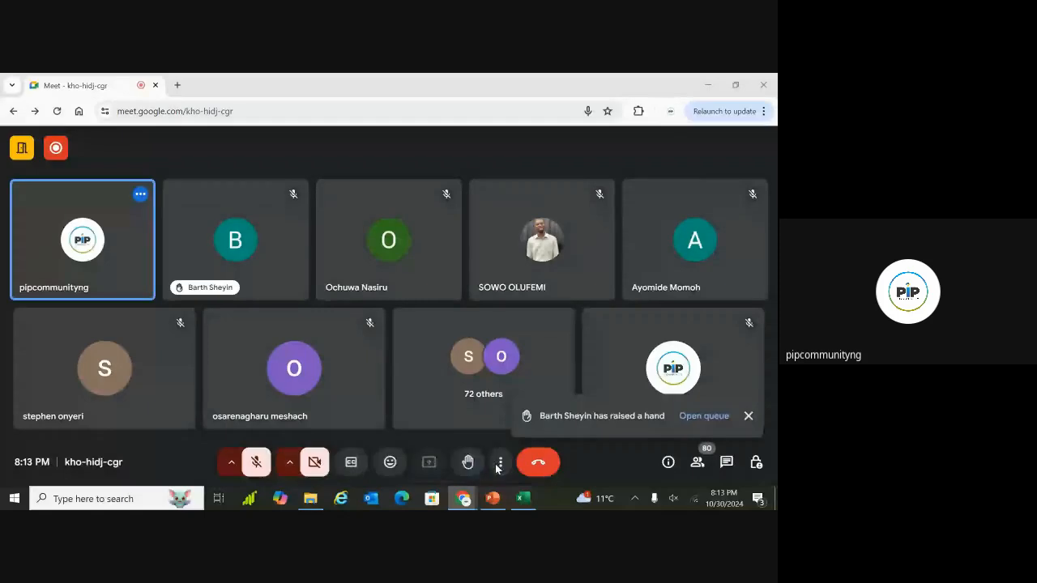
# Step: Switch from Meet back to the Excel workbook, examine its file-management commands, and return to the worksheet
pyautogui.click(523, 498)
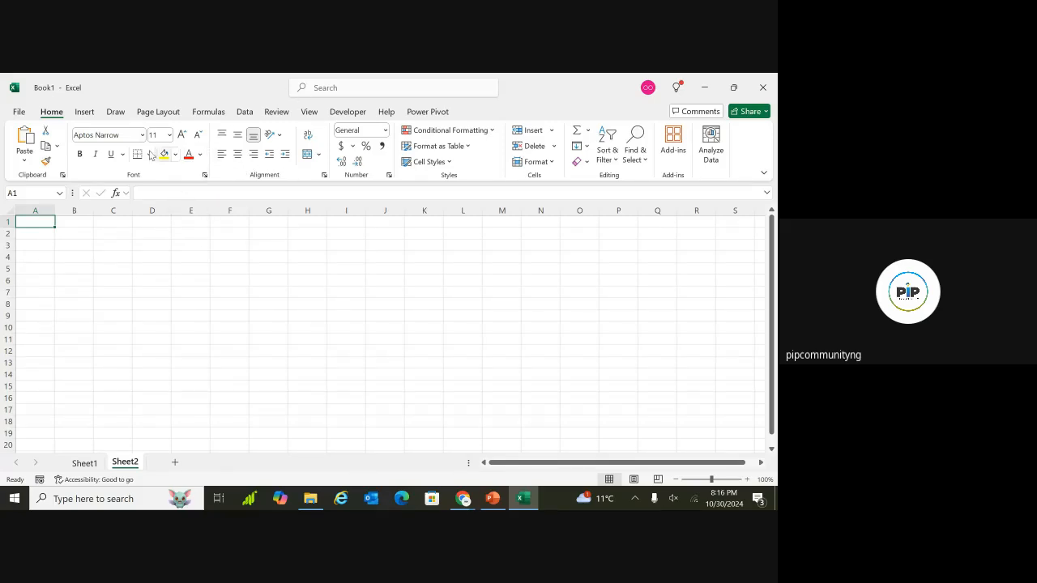
pyautogui.click(18, 112)
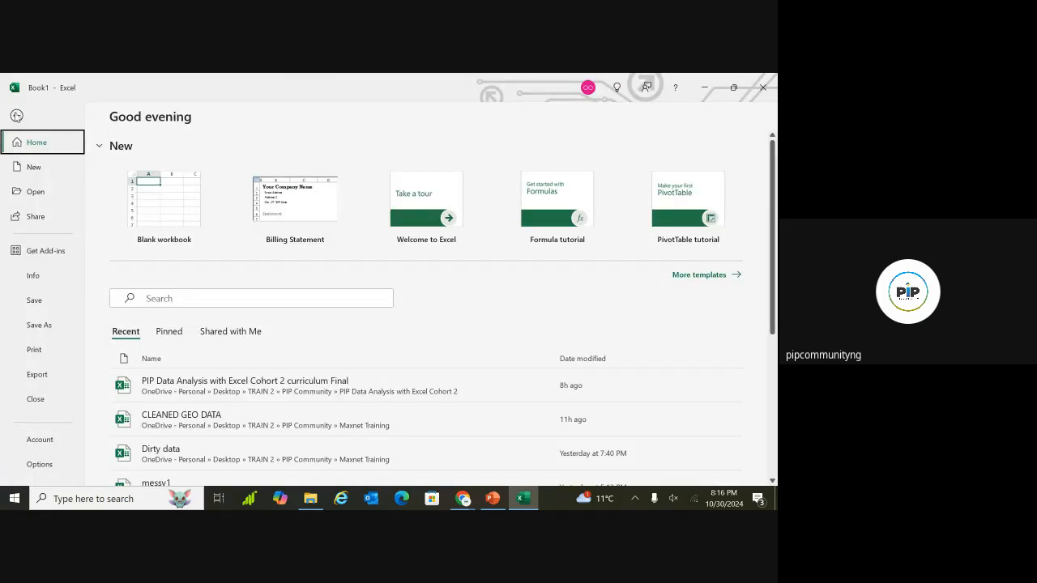
pyautogui.click(16, 115)
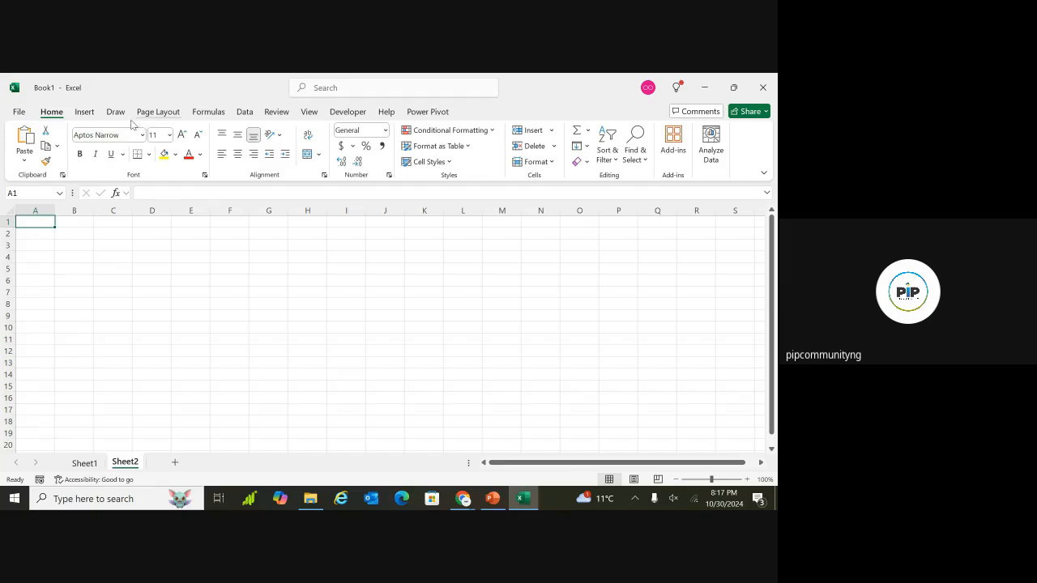
# Step: Examine the Formulas, Page Layout, Home, Insert and Draw command sets available for the worksheet
pyautogui.click(218, 115)
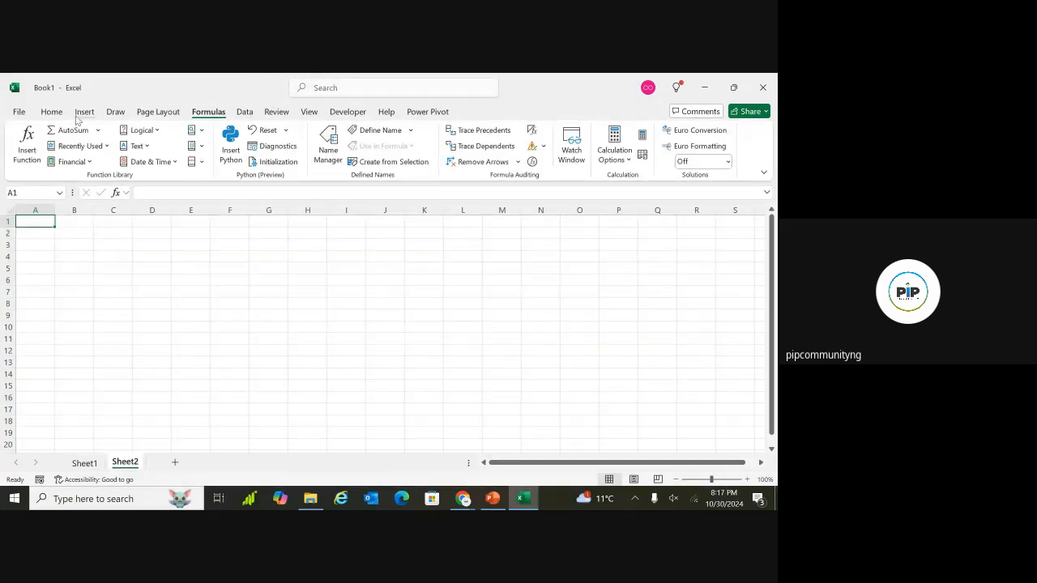
pyautogui.click(143, 114)
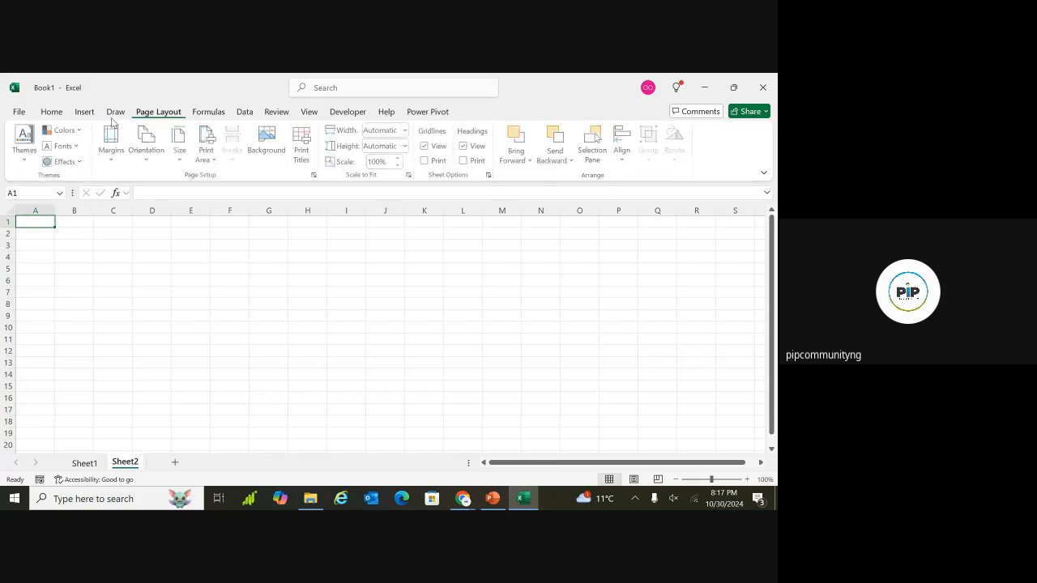
pyautogui.click(51, 115)
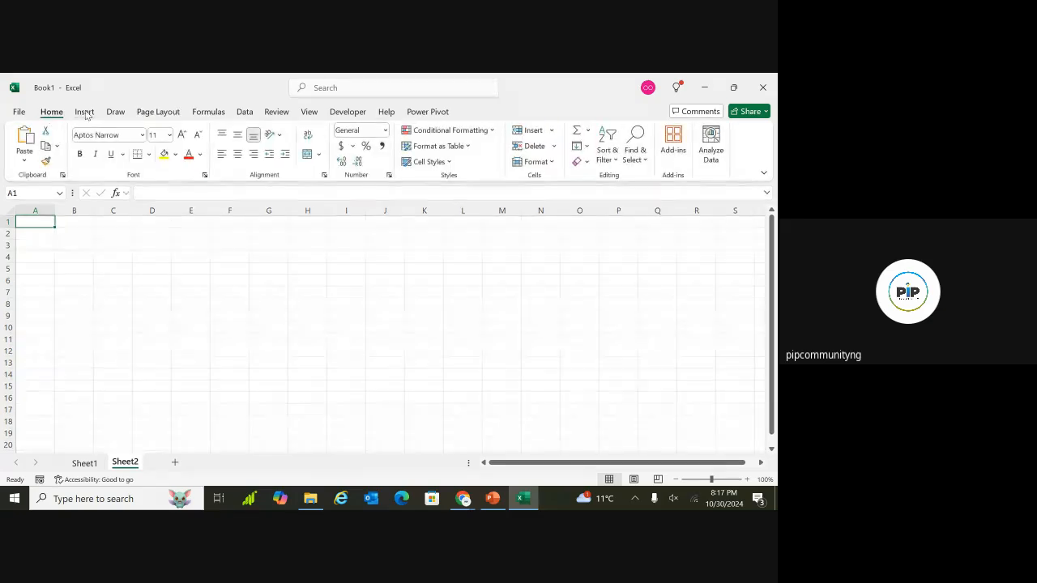
pyautogui.click(85, 113)
pyautogui.click(116, 114)
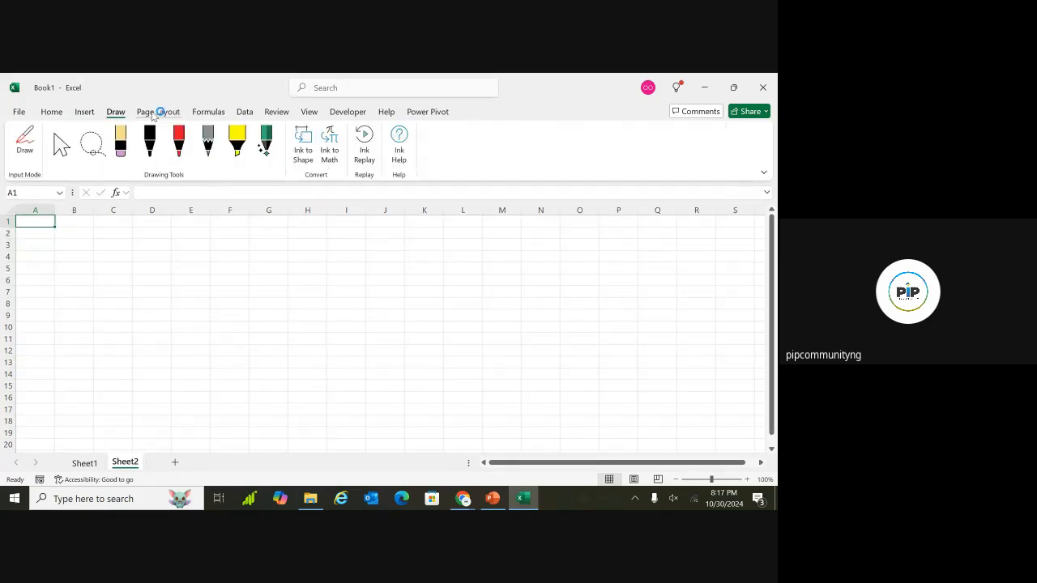
pyautogui.click(154, 114)
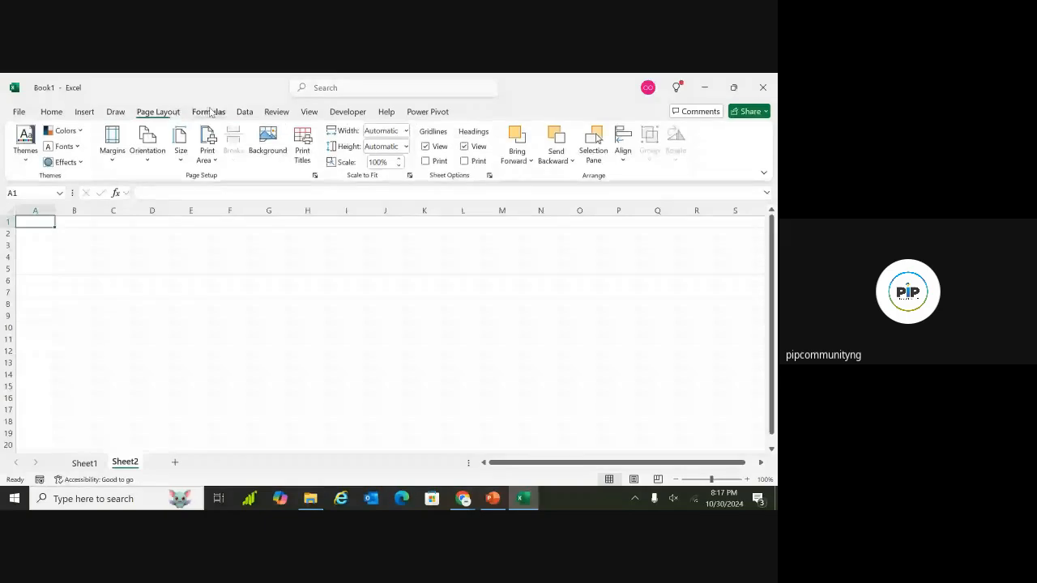
pyautogui.click(209, 114)
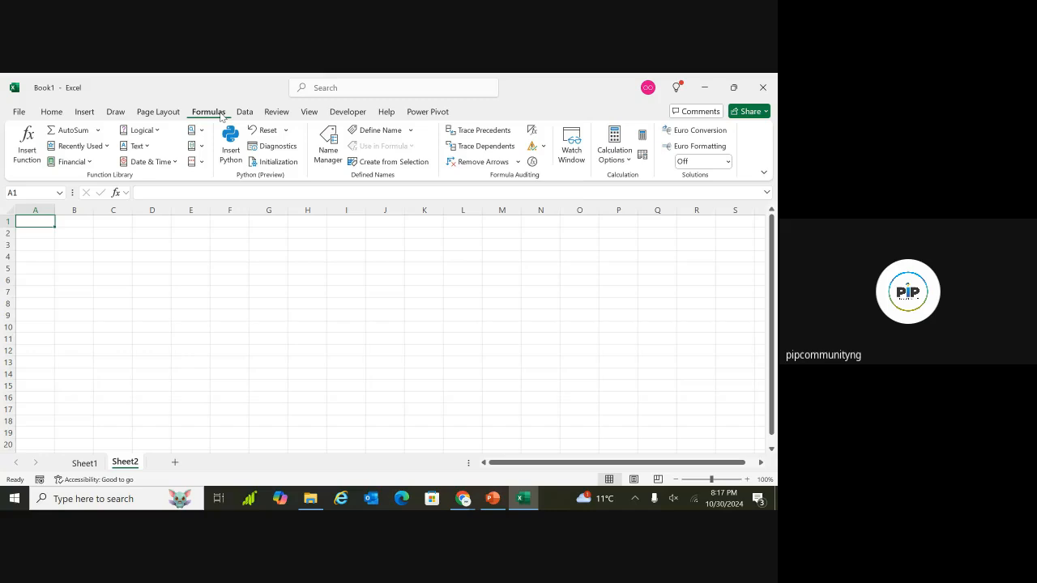
pyautogui.click(50, 114)
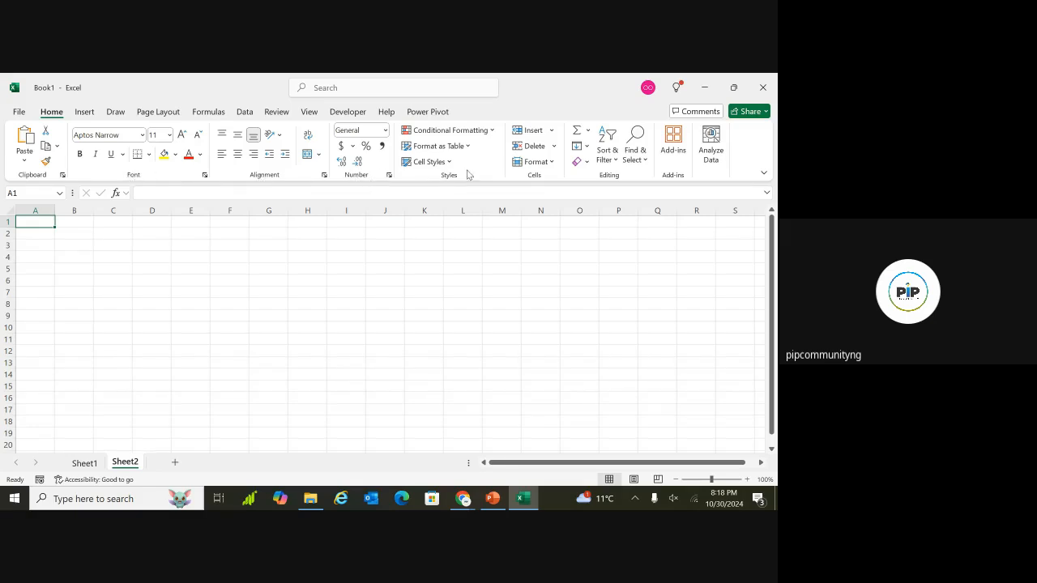
# Step: Insert a 1" by 1" rectangle shape across columns E to G on Sheet2, and deselect it by selecting cell D6
pyautogui.click(84, 114)
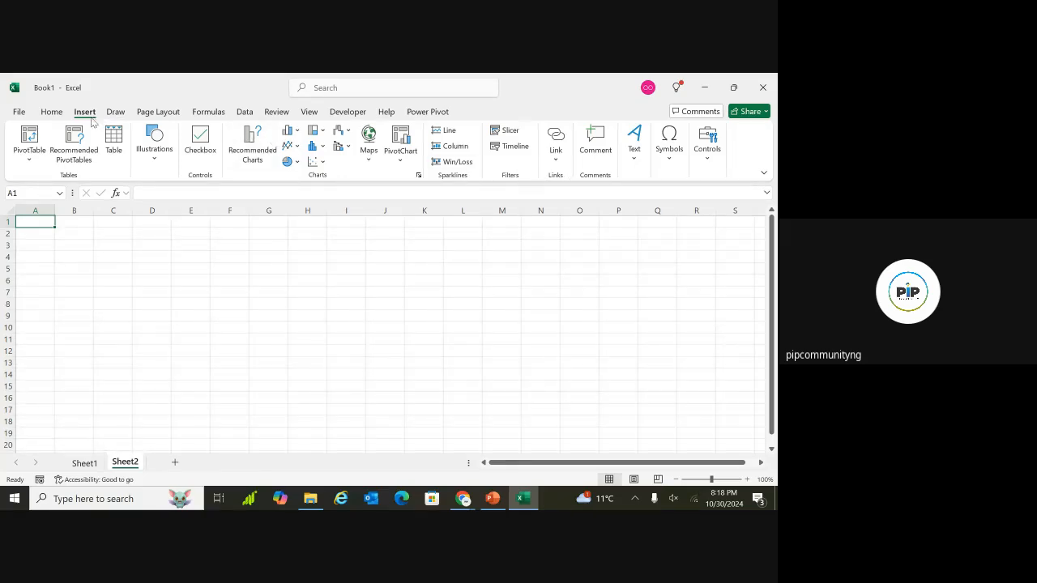
pyautogui.click(51, 112)
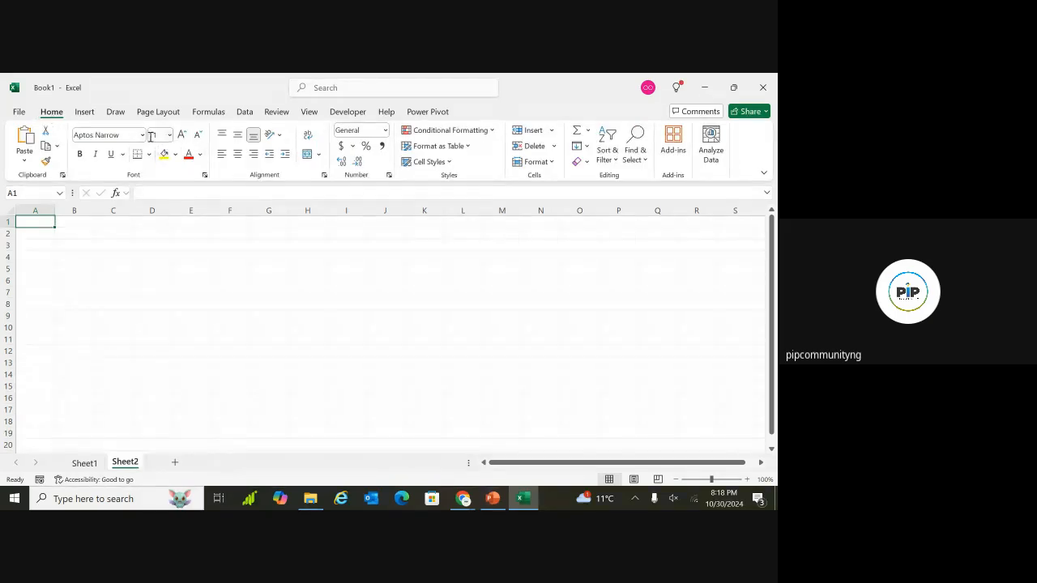
pyautogui.click(85, 113)
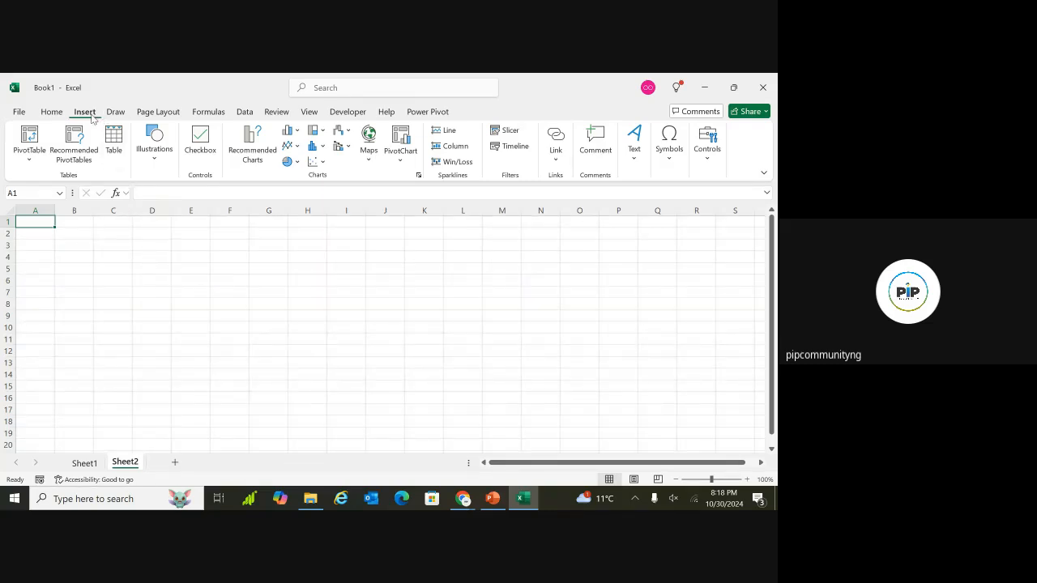
pyautogui.click(157, 163)
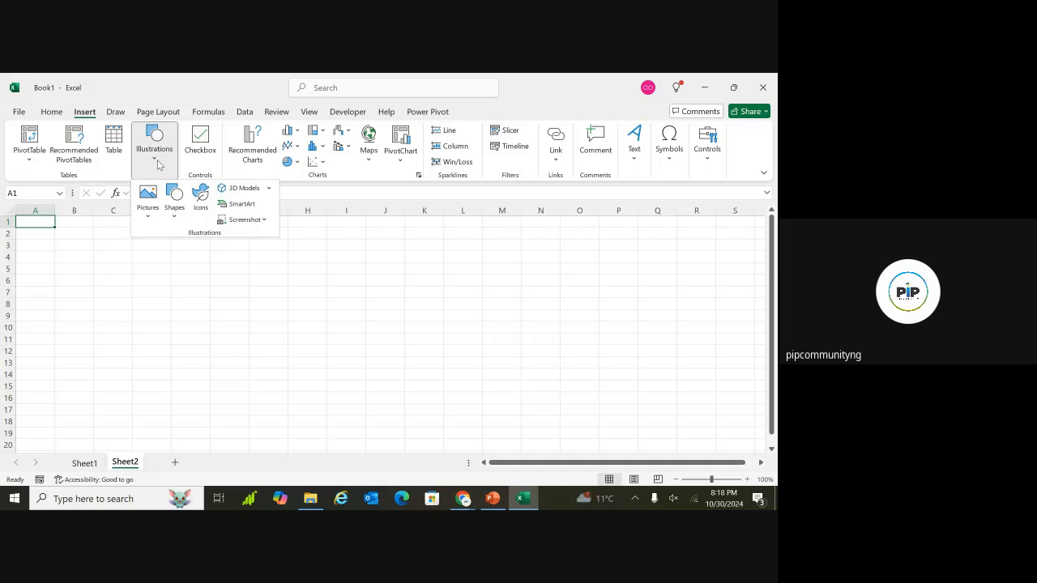
pyautogui.click(171, 192)
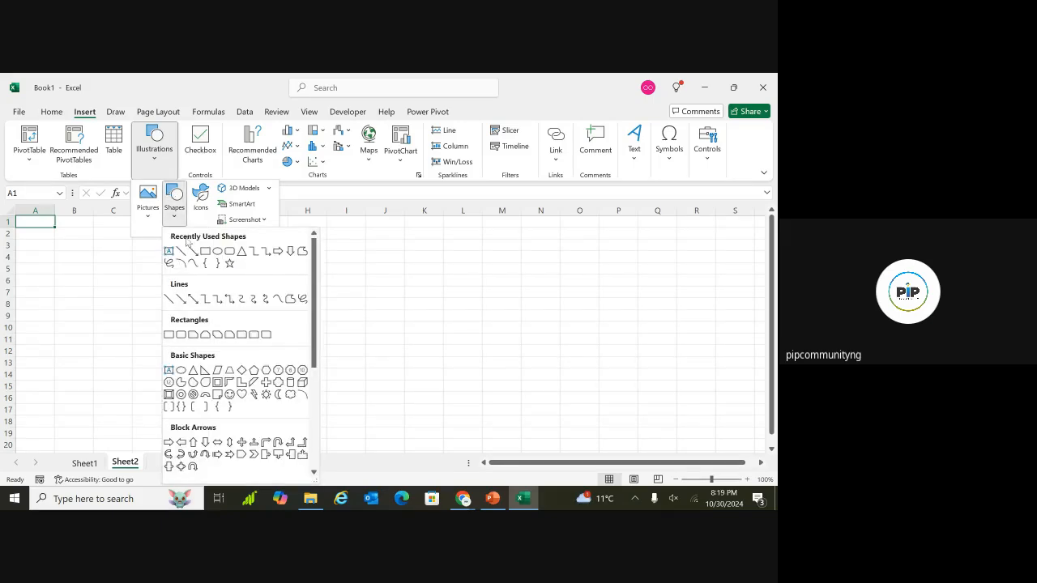
pyautogui.click(169, 334)
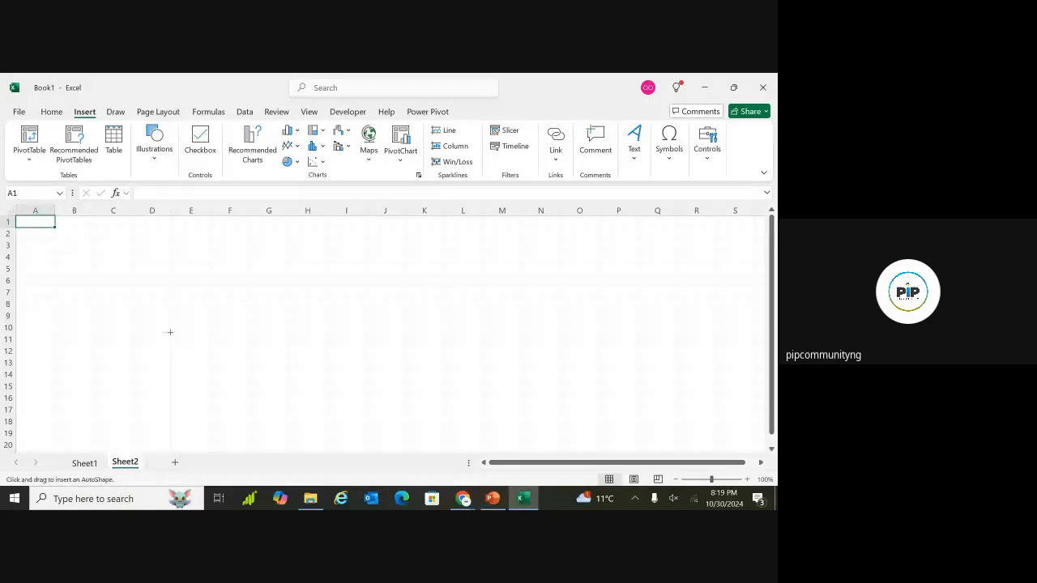
pyautogui.click(204, 249)
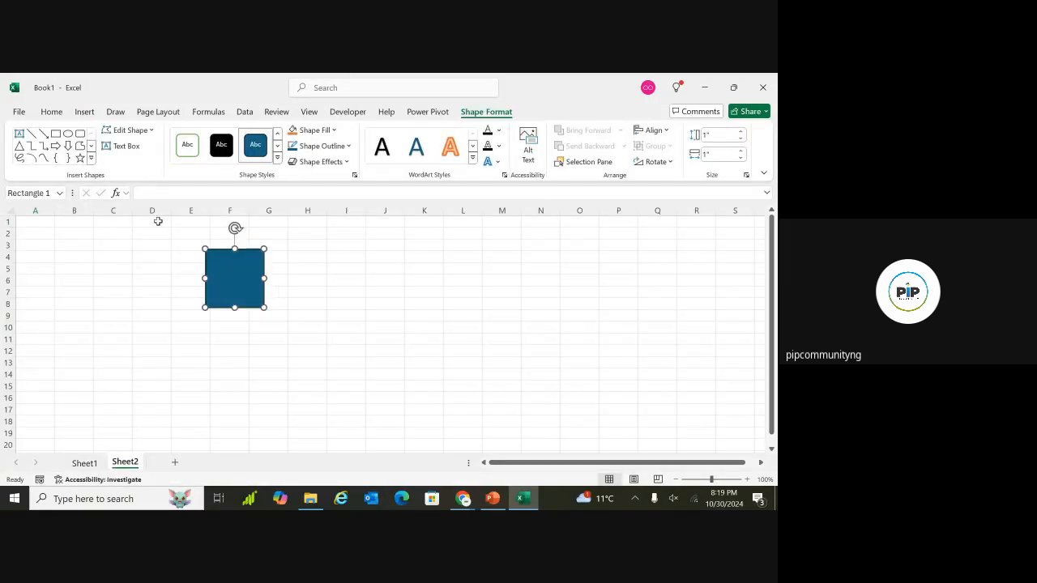
pyautogui.click(137, 280)
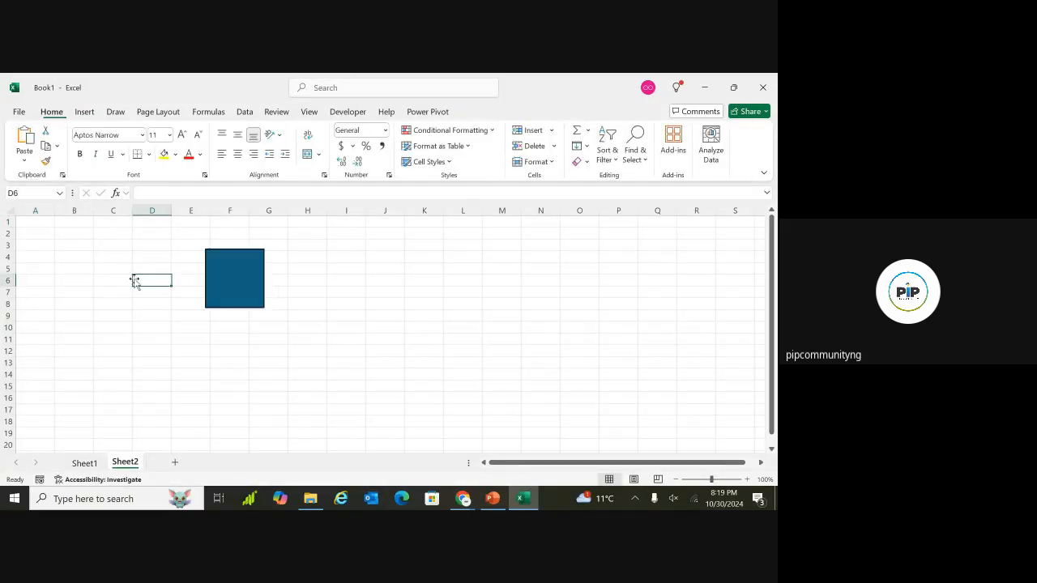
# Step: Handwrite a few sample digits beside the blue square with the black drawing pen
pyautogui.click(85, 113)
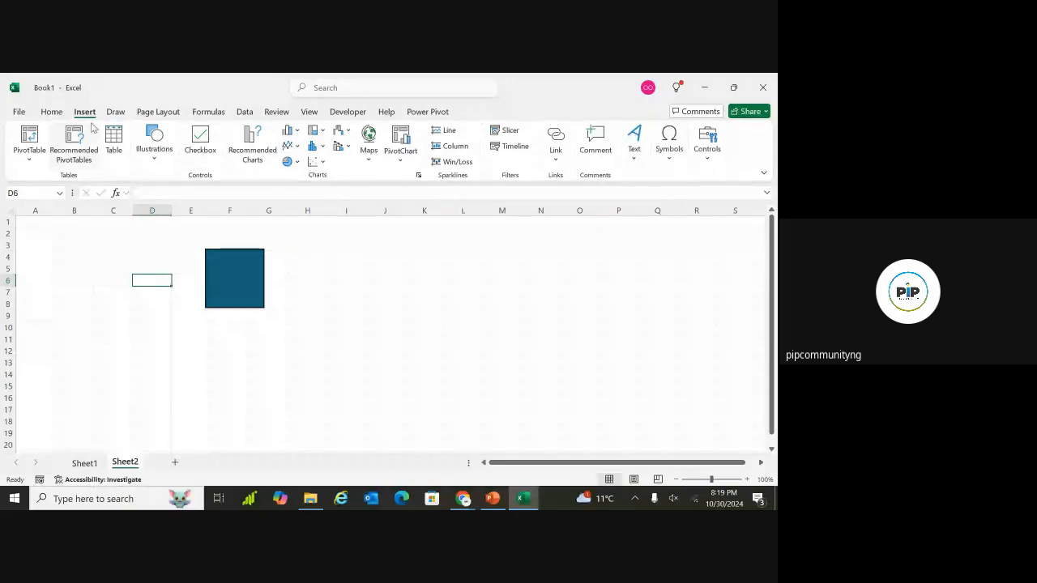
pyautogui.click(115, 112)
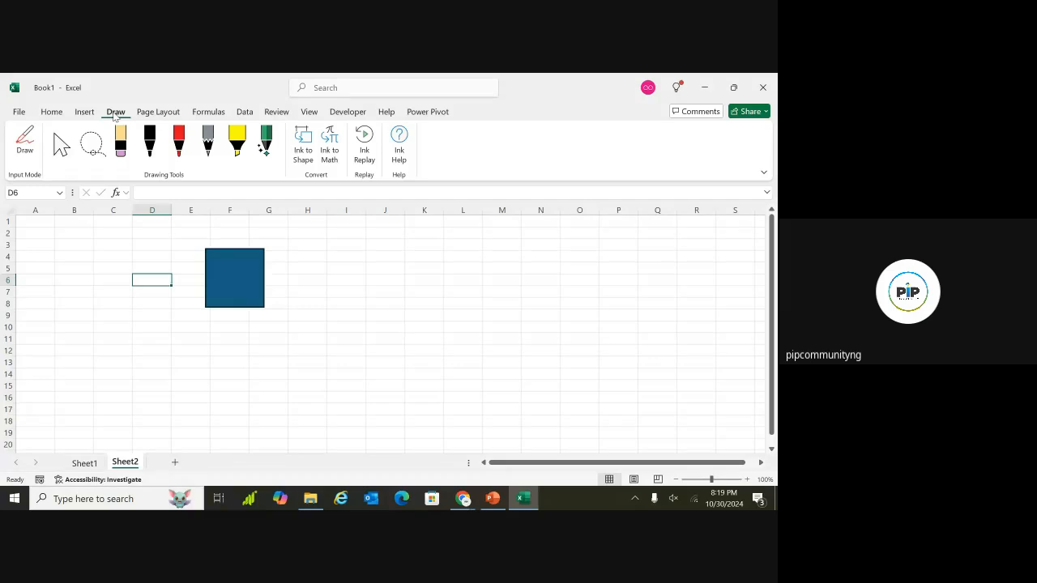
pyautogui.click(150, 154)
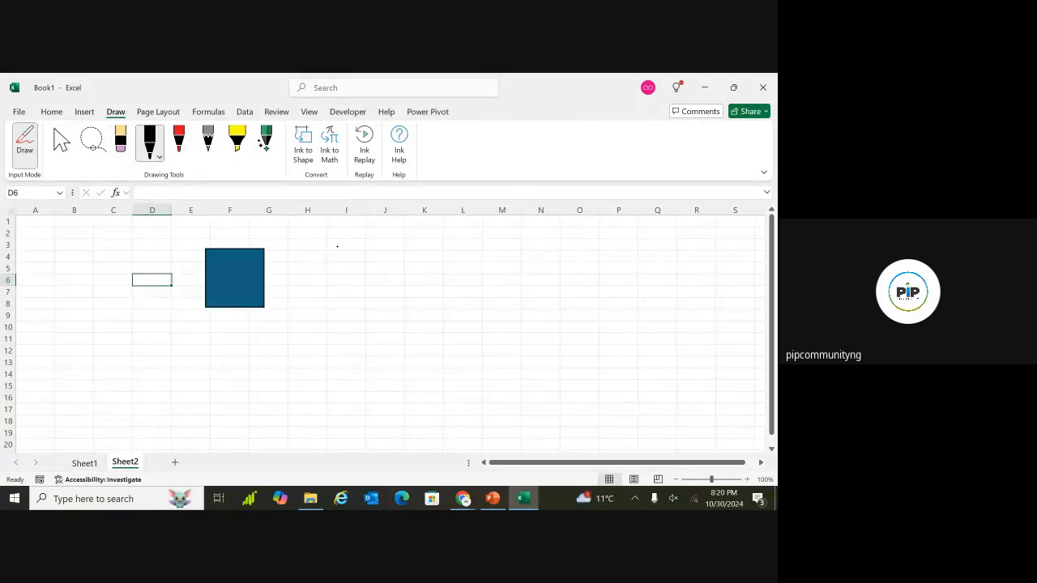
pyautogui.moveTo(338, 275); pyautogui.dragTo(337, 283)
pyautogui.moveTo(348, 243)
pyautogui.mouseDown()
pyautogui.moveTo(350, 282)
pyautogui.moveTo(363, 283)
pyautogui.moveTo(394, 240)
pyautogui.mouseUp()
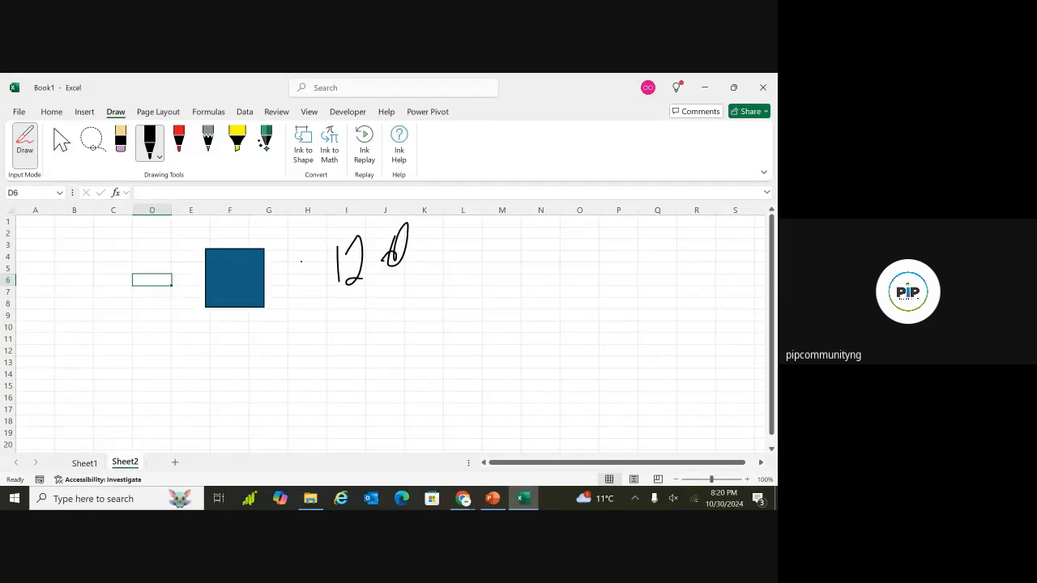
pyautogui.moveTo(305, 302)
pyautogui.mouseDown()
pyautogui.moveTo(321, 253)
pyautogui.moveTo(291, 280)
pyautogui.mouseUp()
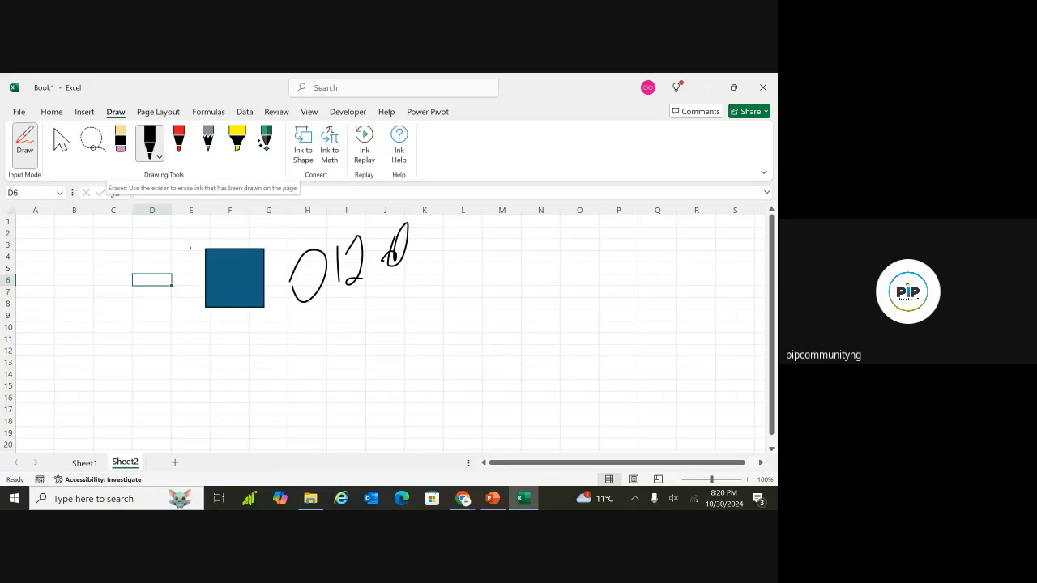
# Step: Undo the handwritten ink strokes beside the blue square
pyautogui.hotkey('ctrl', 'z')
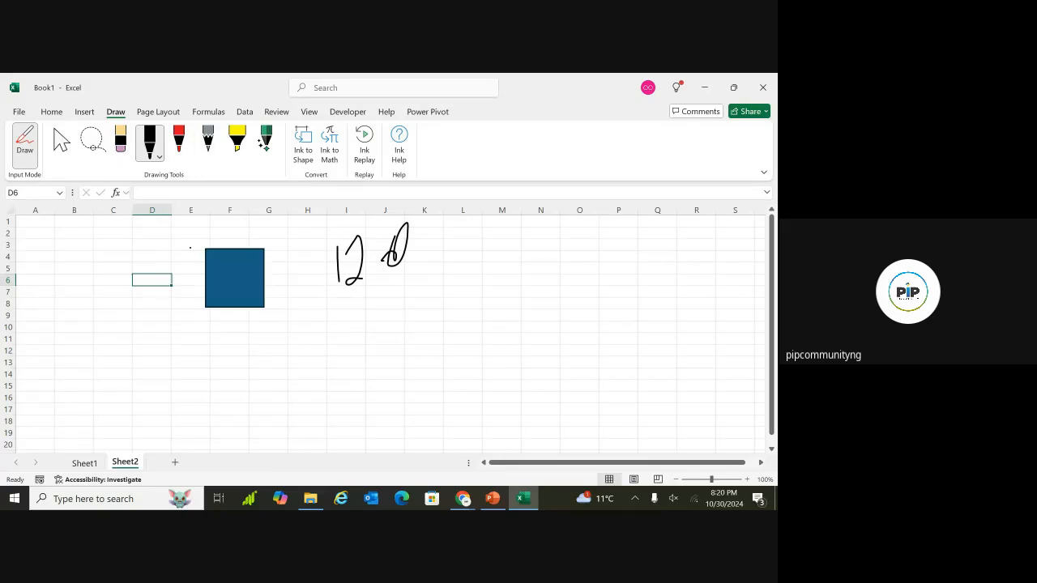
pyautogui.hotkey('ctrl', 'z')
pyautogui.hotkey('ctrl', 'z')
pyautogui.hotkey('ctrl', 'z')
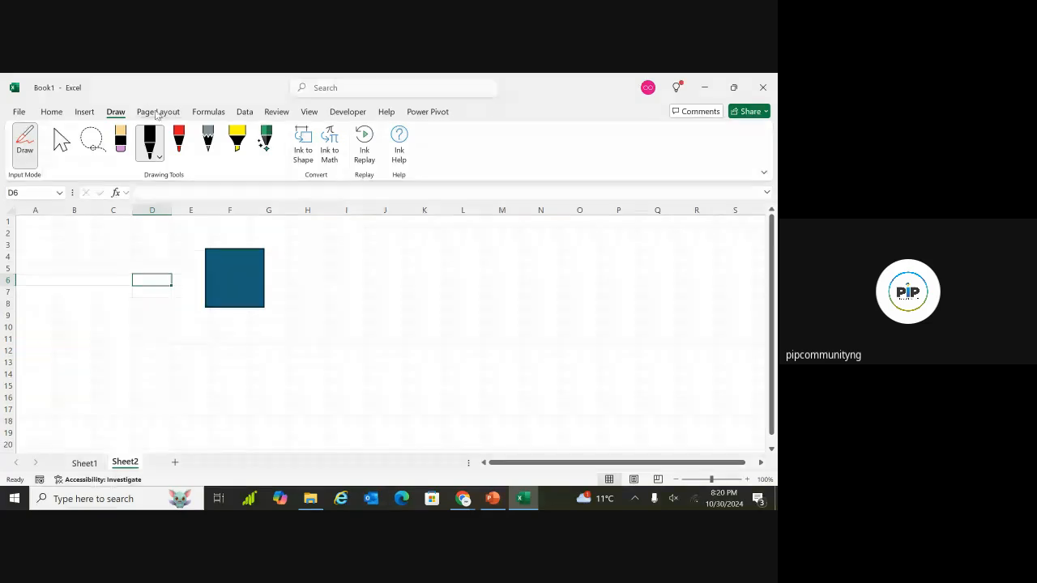
# Step: Demonstrate the worksheet's gridline display by hiding the gridlines and showing them again, twice
pyautogui.click(157, 113)
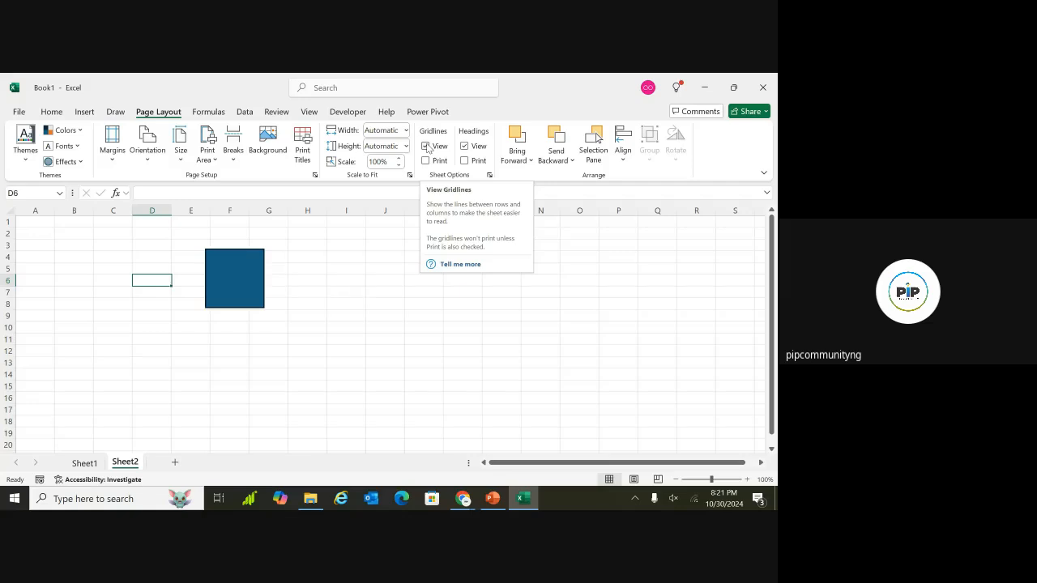
pyautogui.click(425, 146)
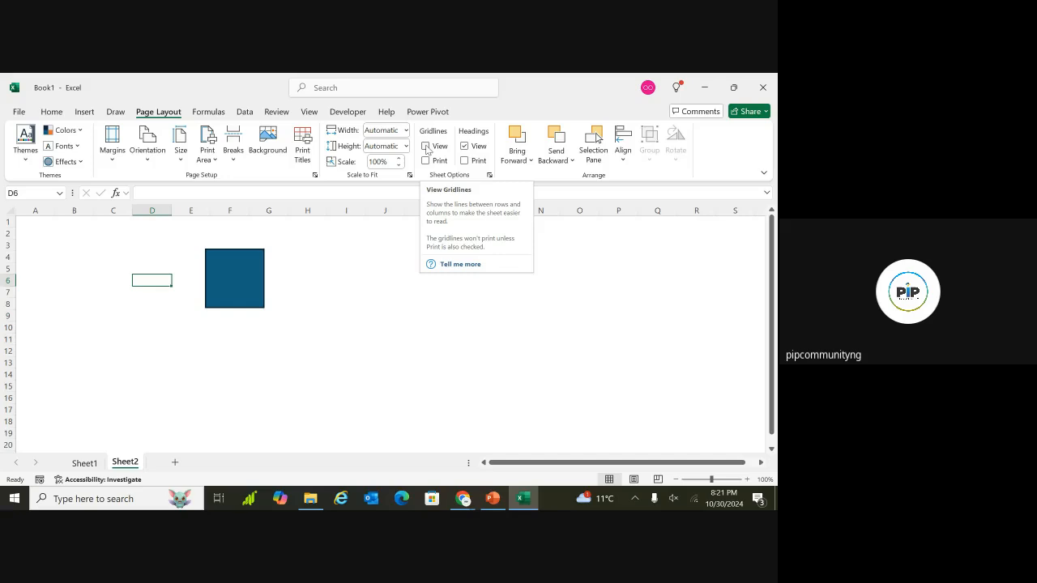
pyautogui.click(426, 146)
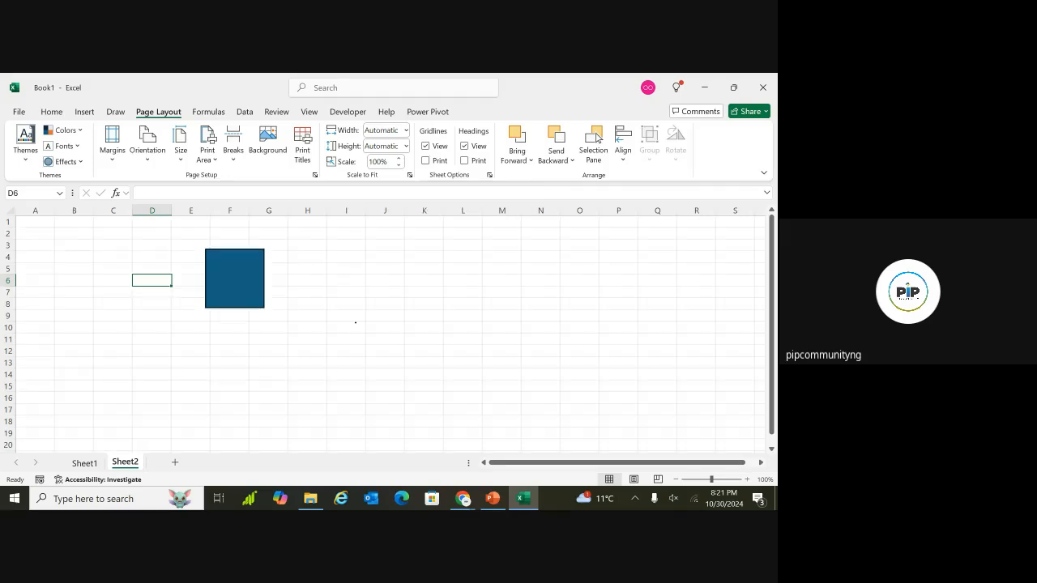
pyautogui.click(425, 146)
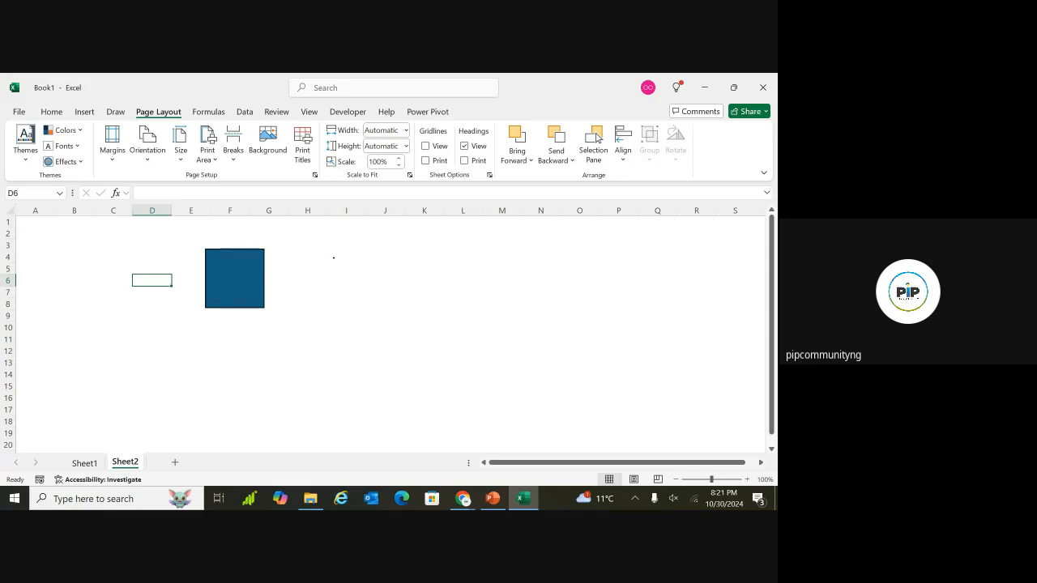
pyautogui.click(426, 146)
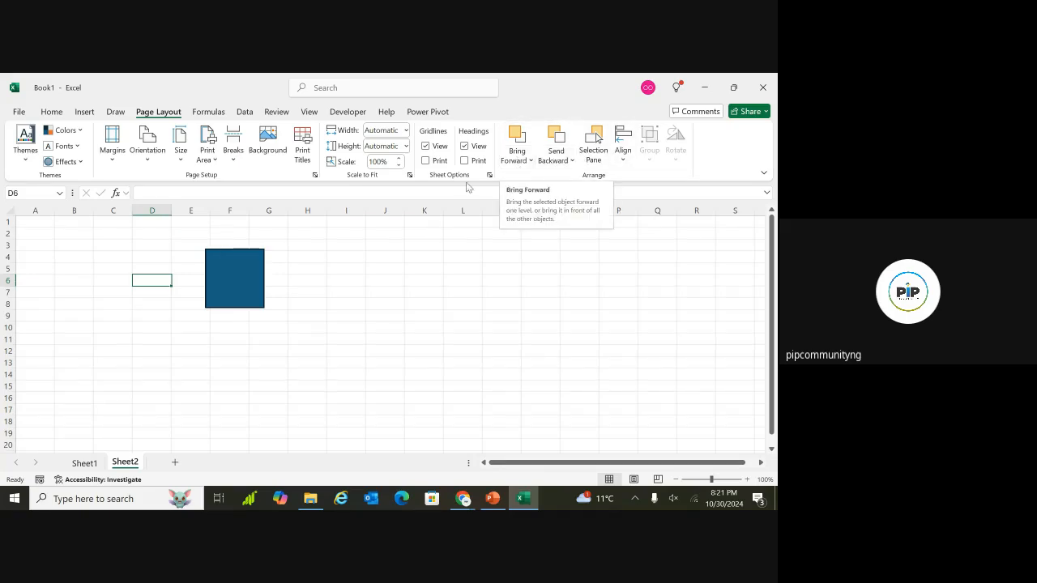
# Step: Examine the Formulas, Data and Review command sets, dismissing the notice about changed comments
pyautogui.click(217, 117)
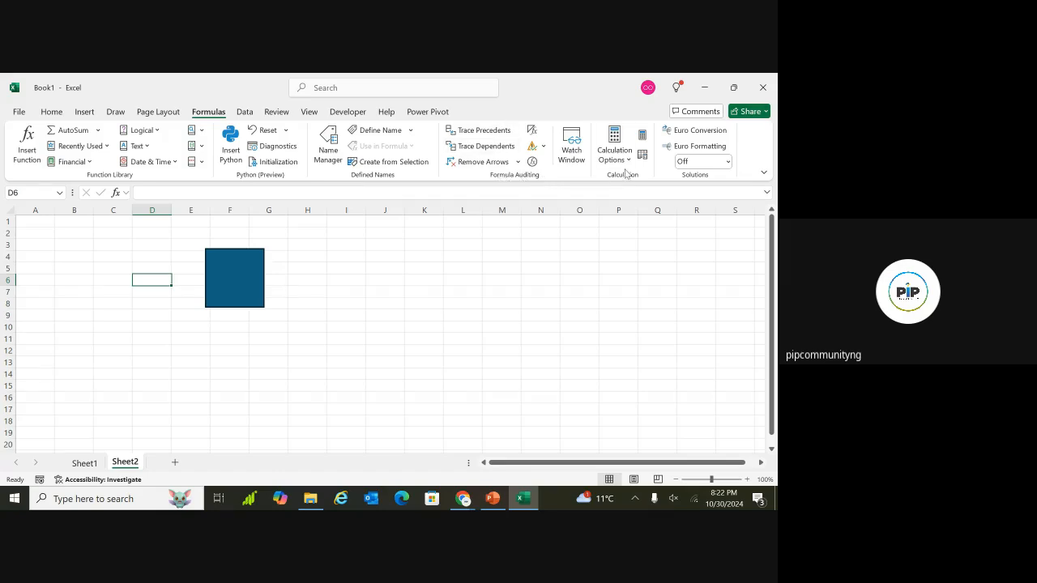
pyautogui.click(245, 111)
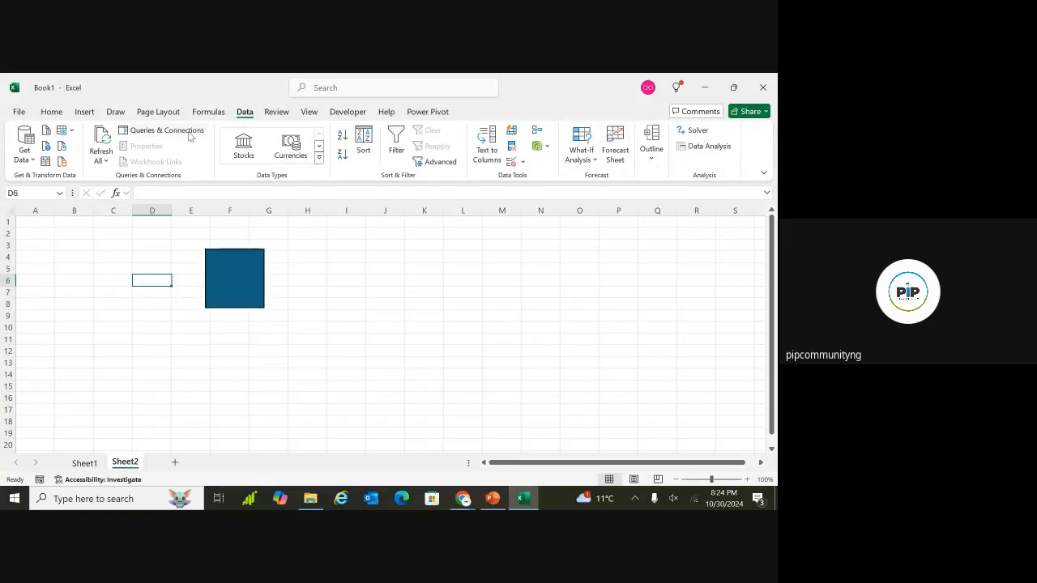
pyautogui.click(276, 112)
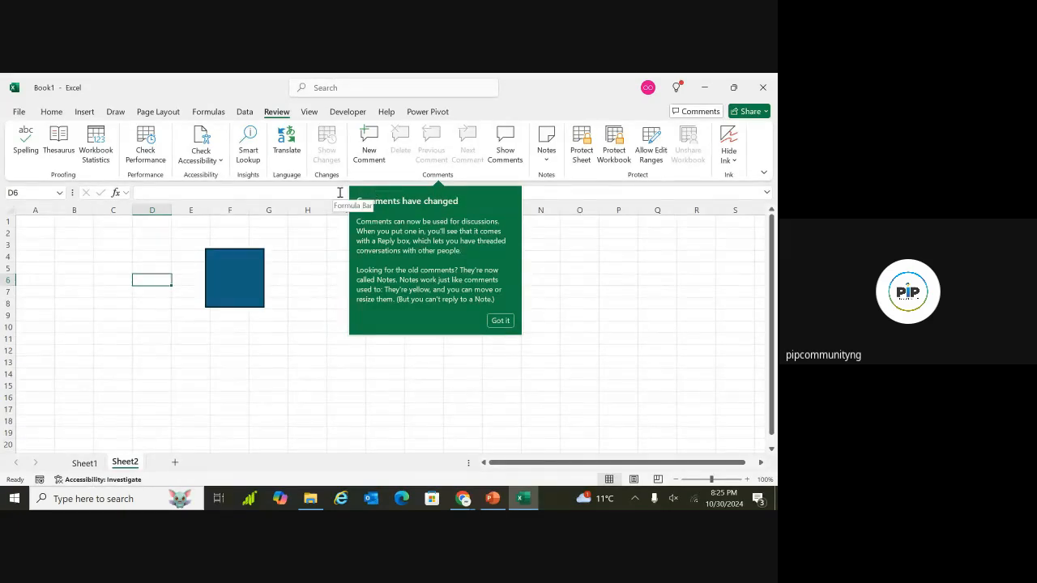
pyautogui.click(496, 322)
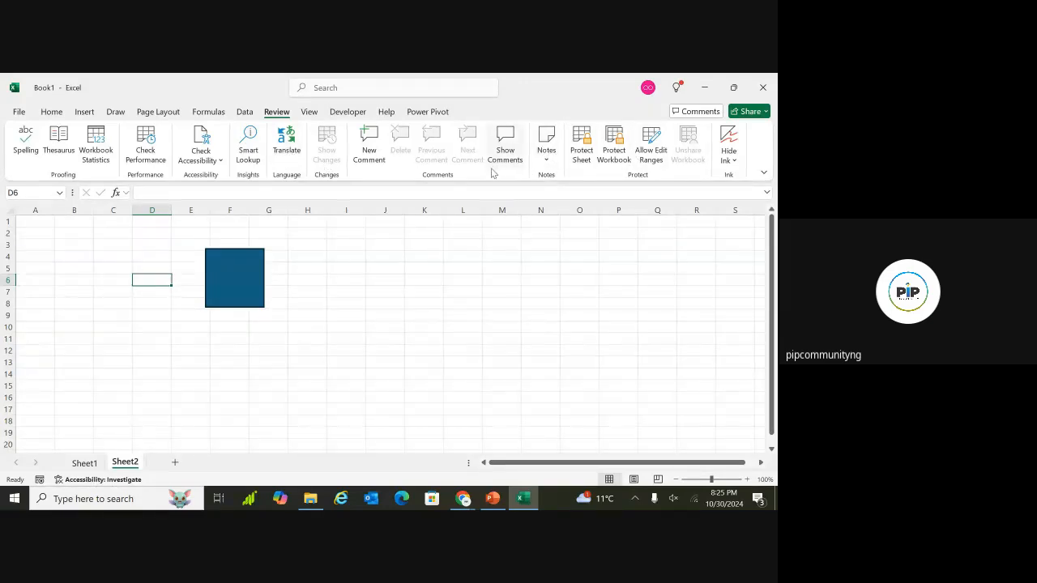
pyautogui.click(243, 117)
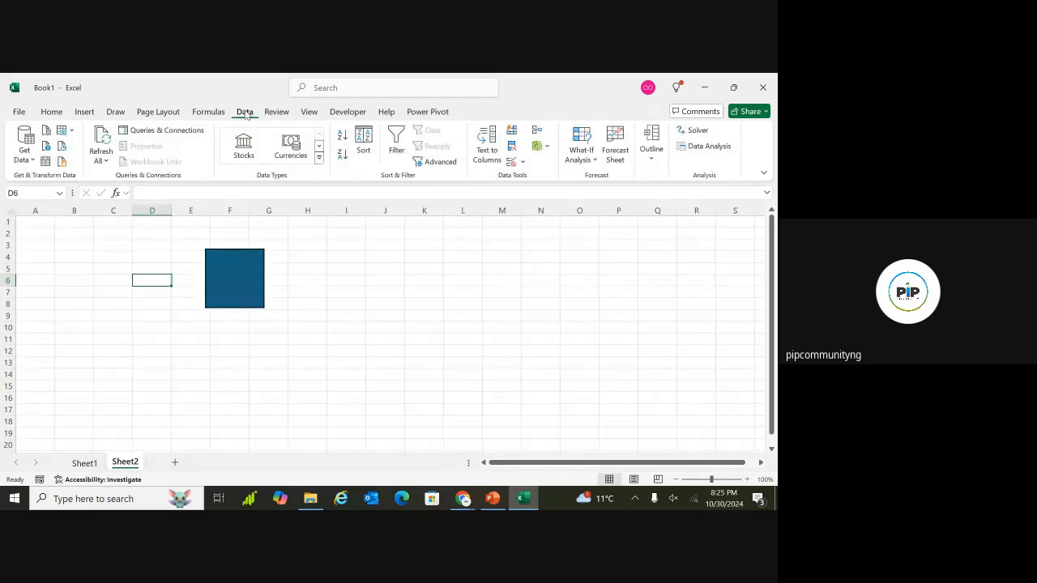
pyautogui.click(202, 113)
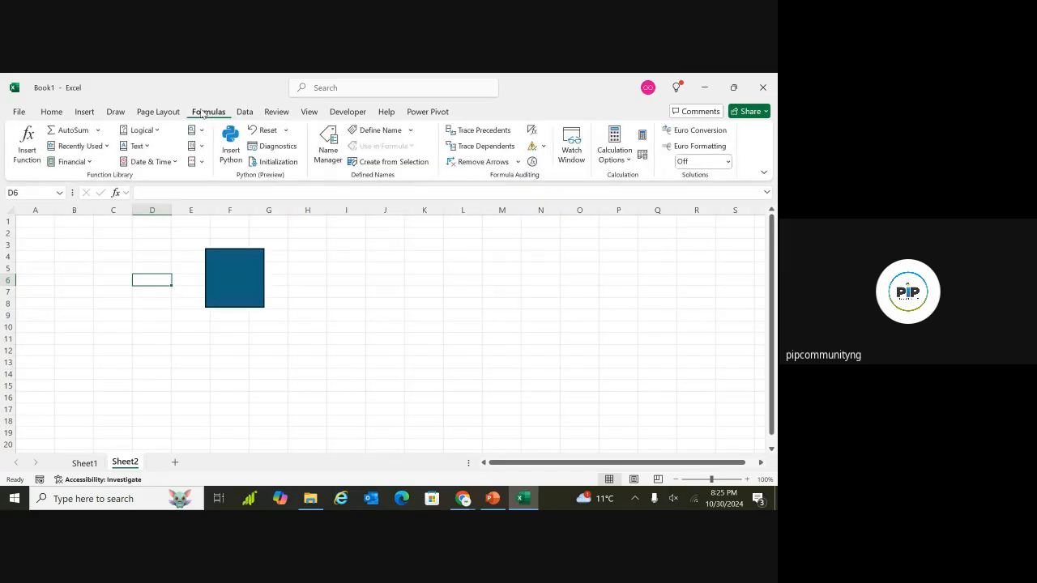
pyautogui.click(245, 113)
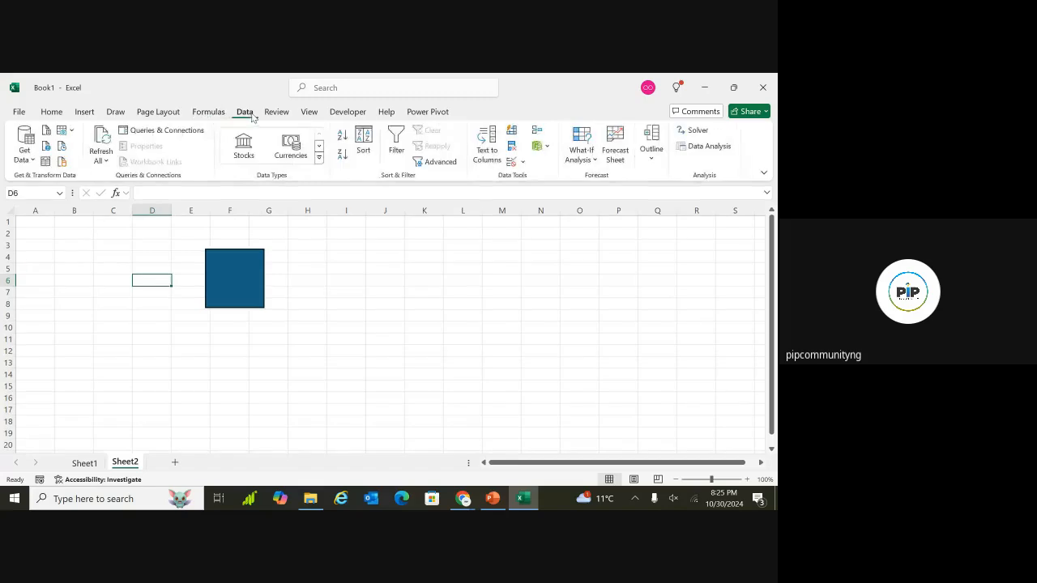
# Step: Dismiss the Navigation tip among the View commands, leave cell editing and select cell H4
pyautogui.click(308, 113)
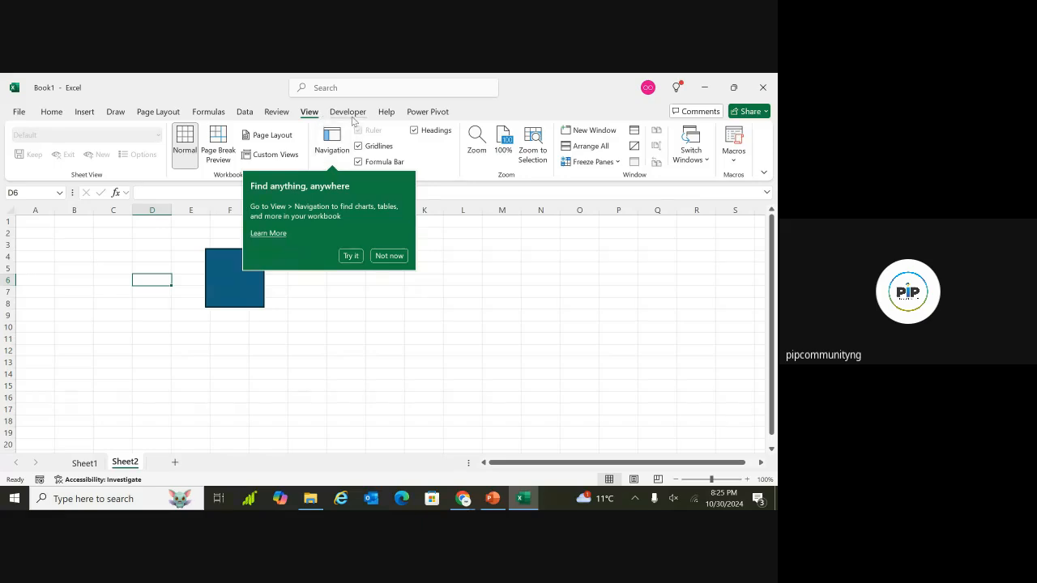
pyautogui.click(229, 199)
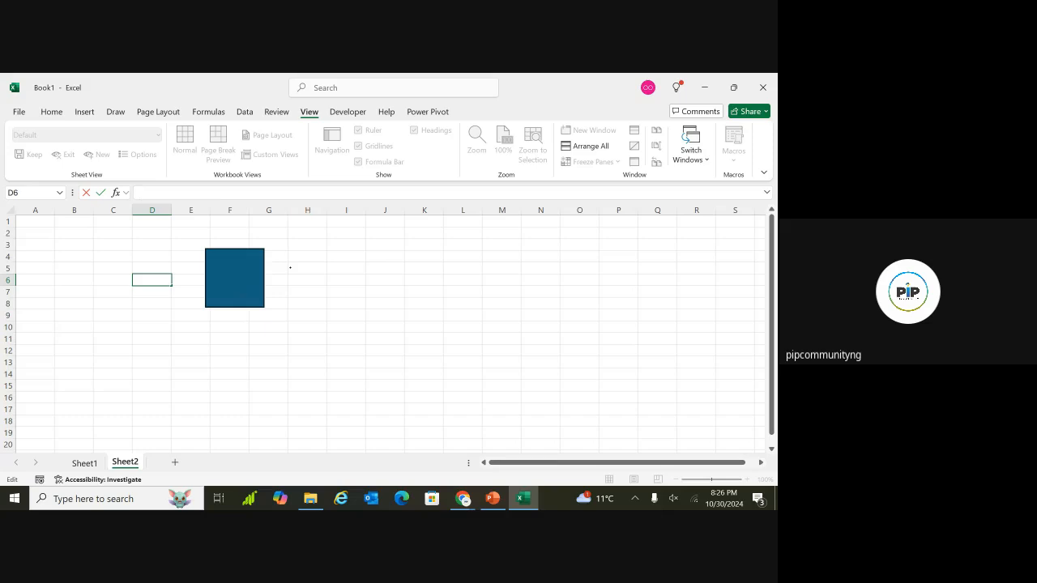
pyautogui.click(116, 113)
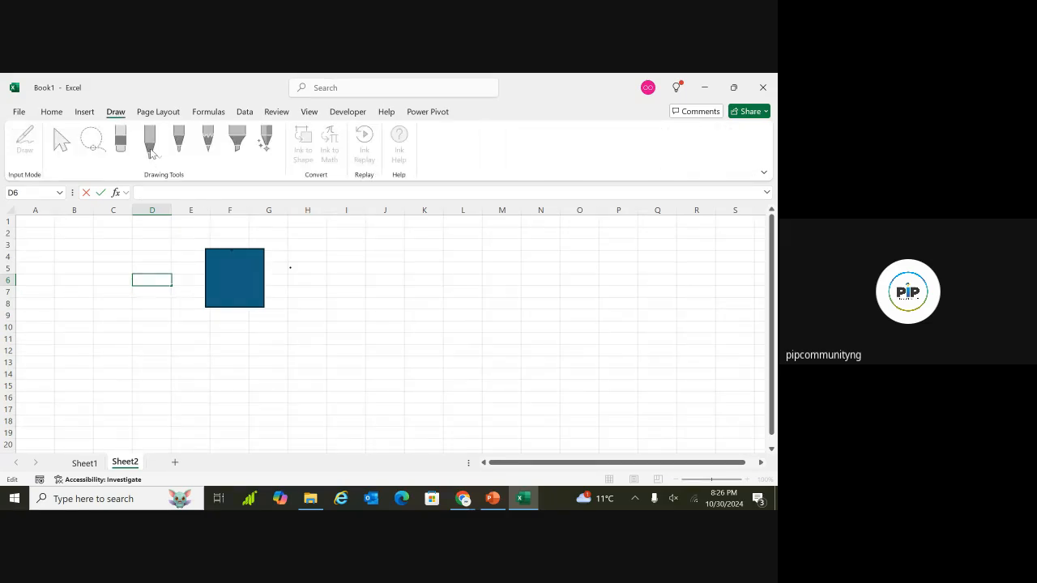
pyautogui.click(252, 338)
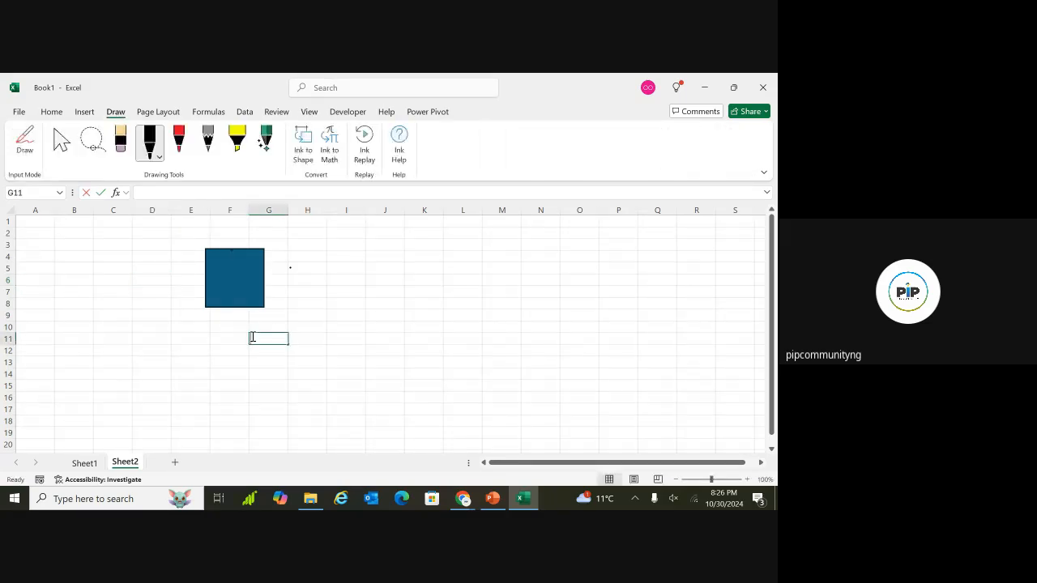
pyautogui.click(321, 259)
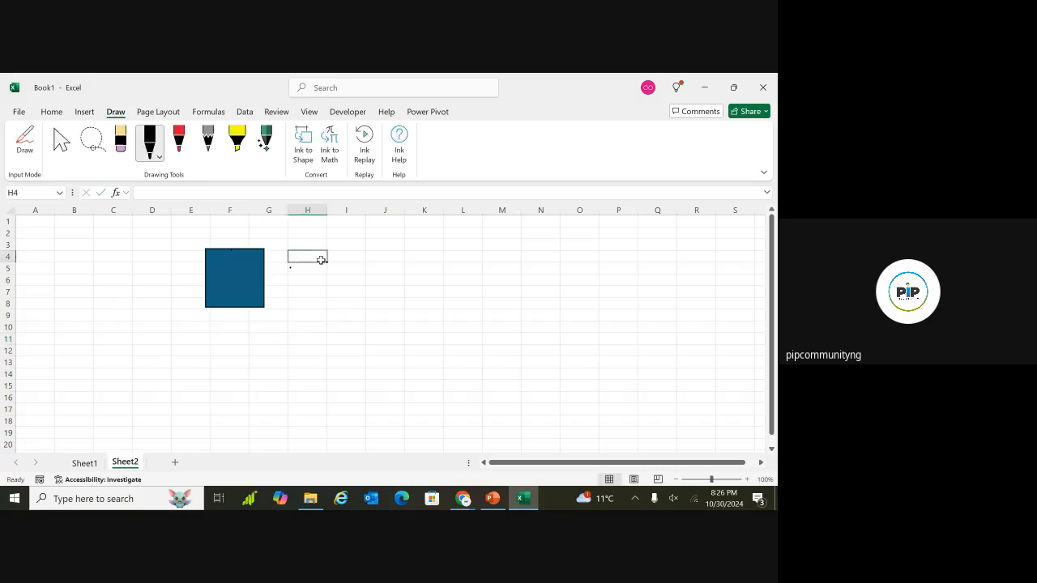
# Step: Examine the View, Developer and Help command sets available for the worksheet
pyautogui.click(307, 113)
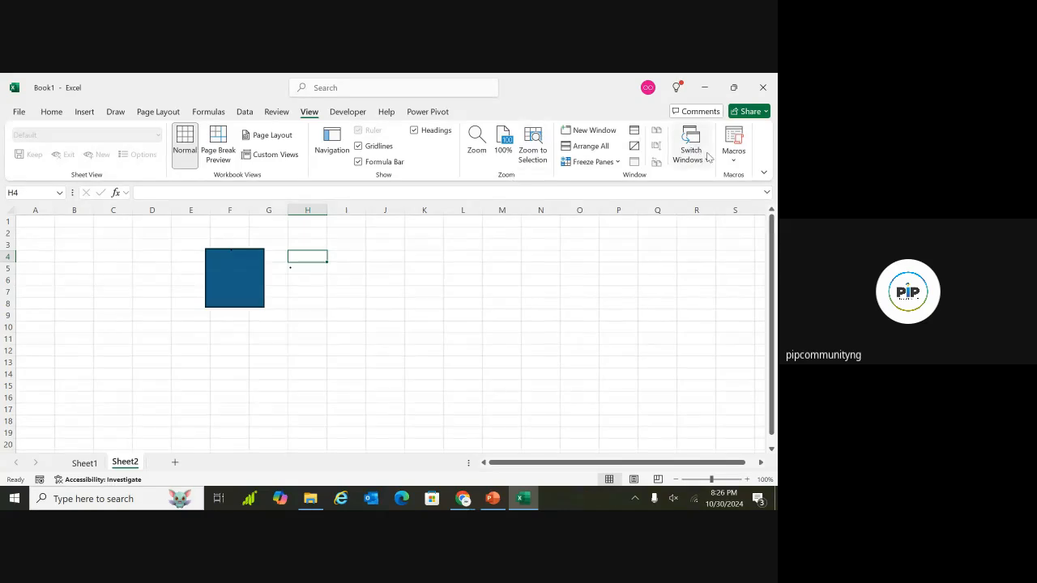
pyautogui.click(357, 114)
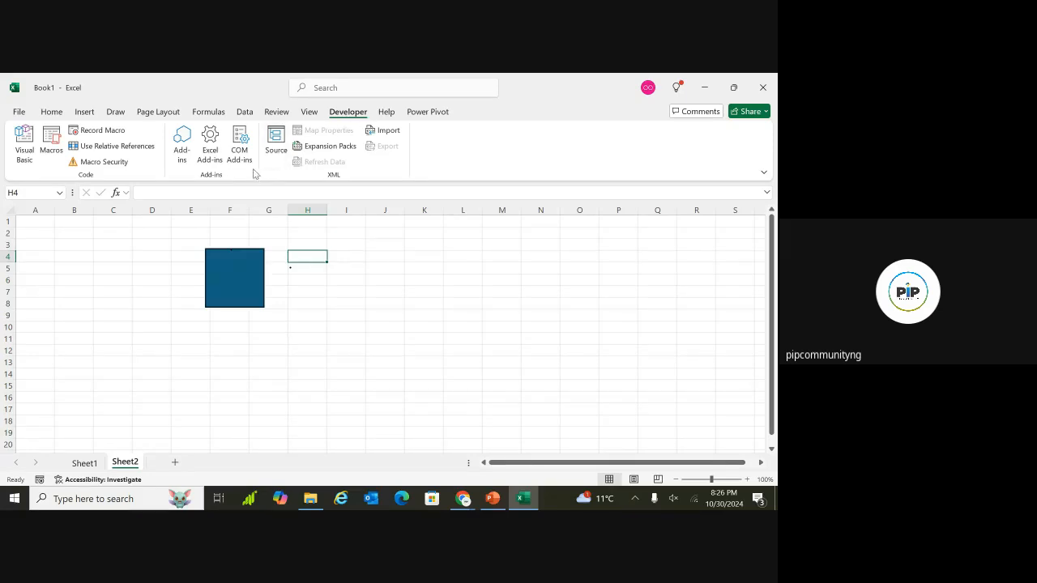
pyautogui.click(388, 116)
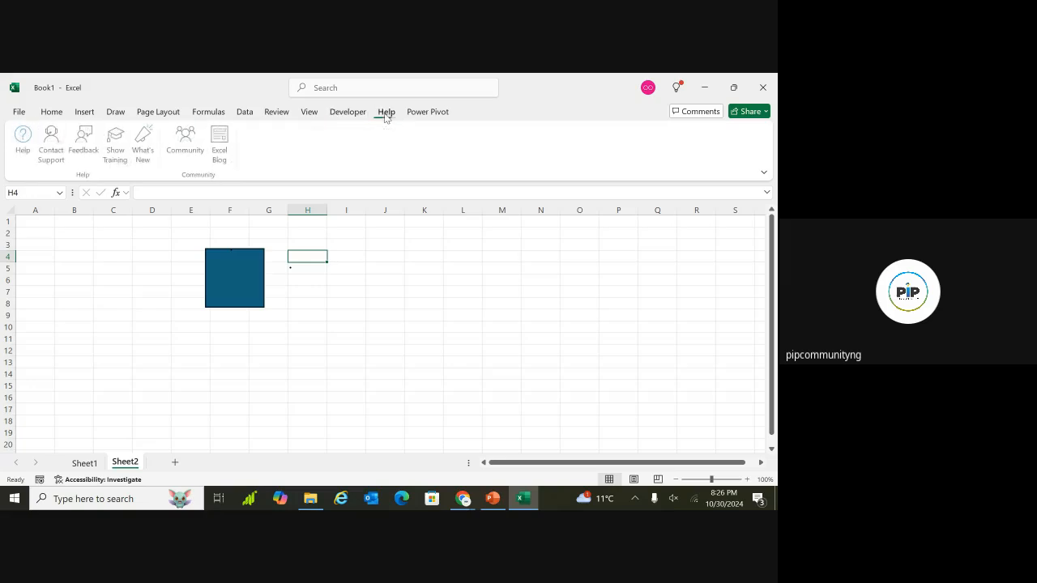
# Step: Examine the Power Pivot, Developer and Home command sets, activate the formula bar for cell H4, and select cell D5
pyautogui.click(436, 117)
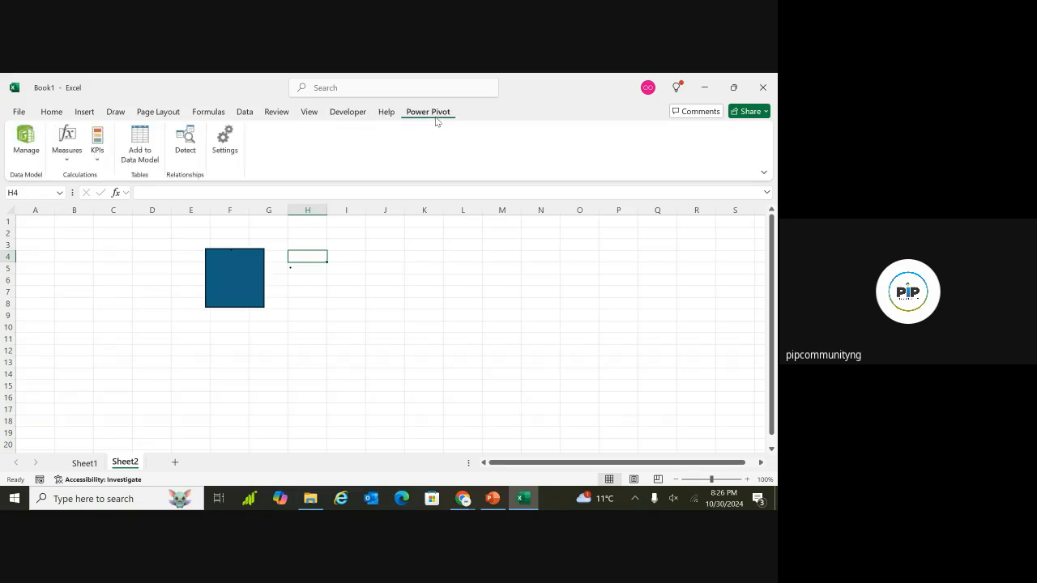
pyautogui.click(350, 114)
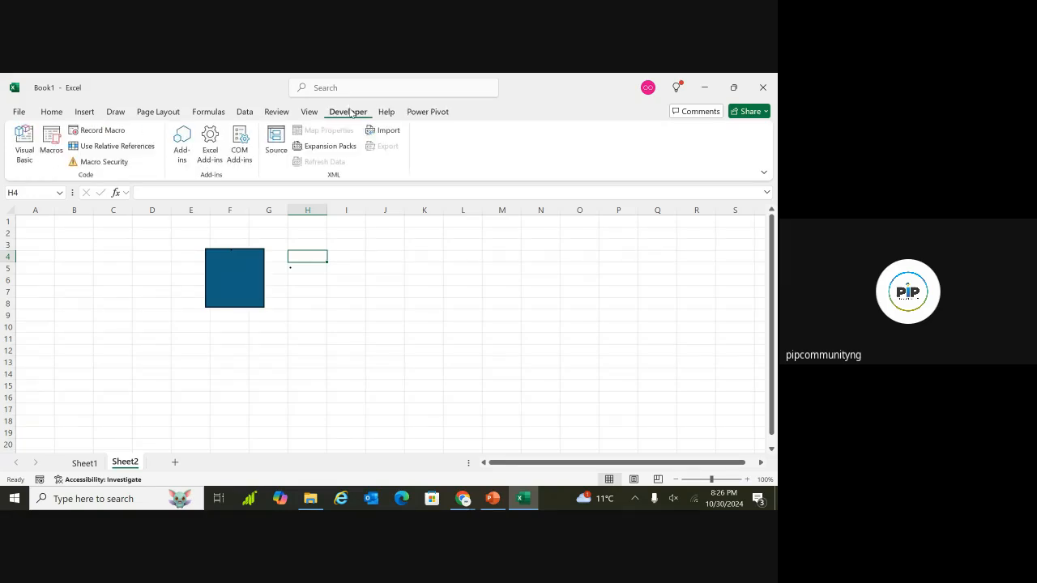
pyautogui.click(52, 114)
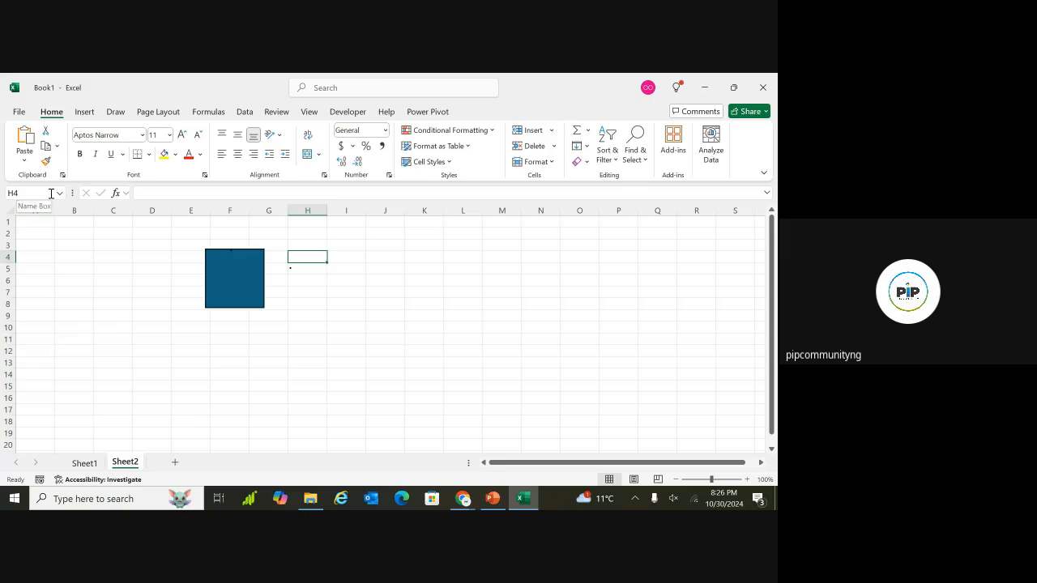
pyautogui.click(157, 194)
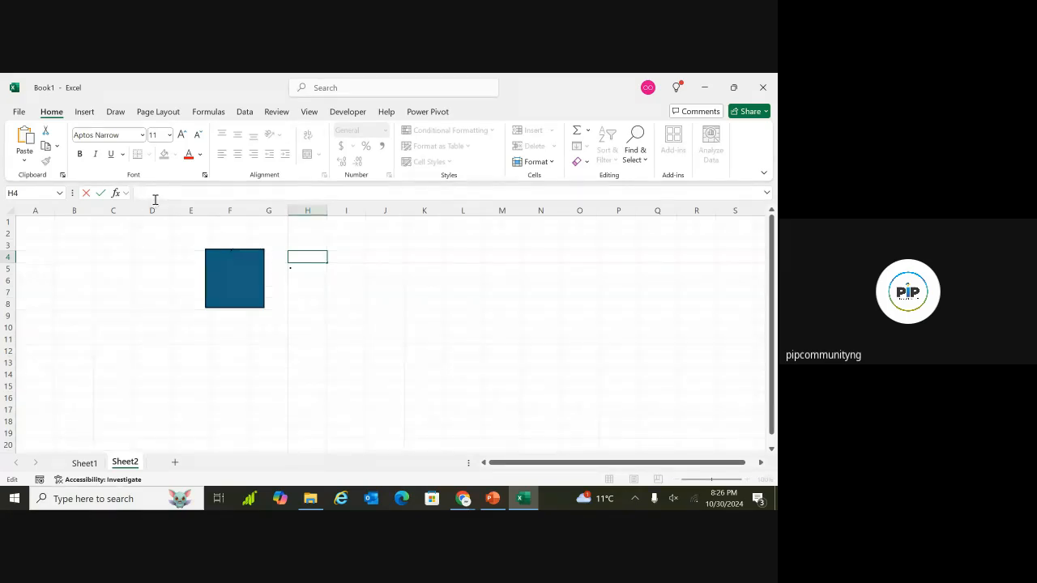
pyautogui.click(135, 273)
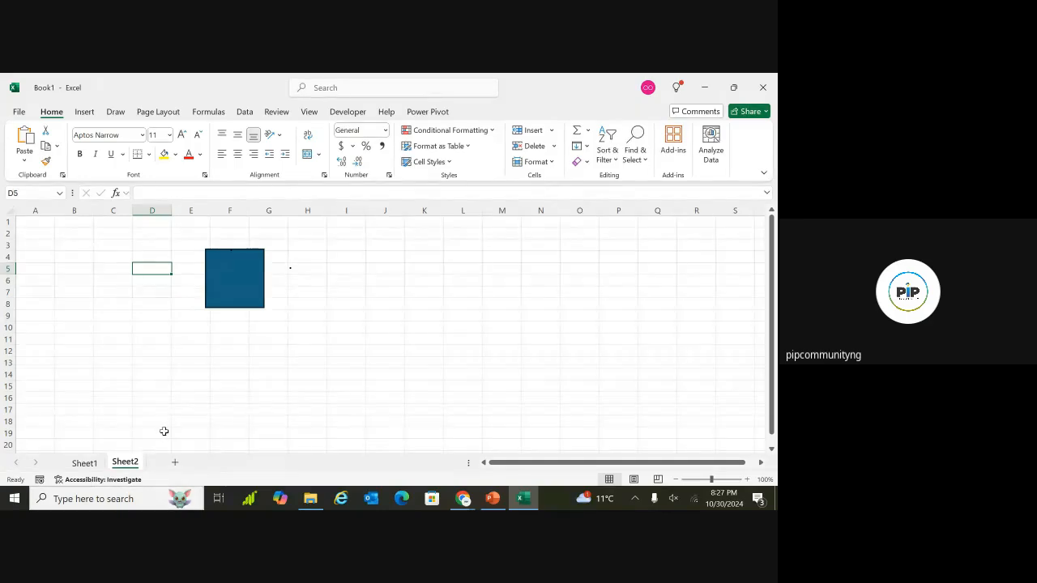
# Step: Demonstrate worksheet rows by selecting rows 1, 2, 3 and 4 in turn
pyautogui.click(7, 222)
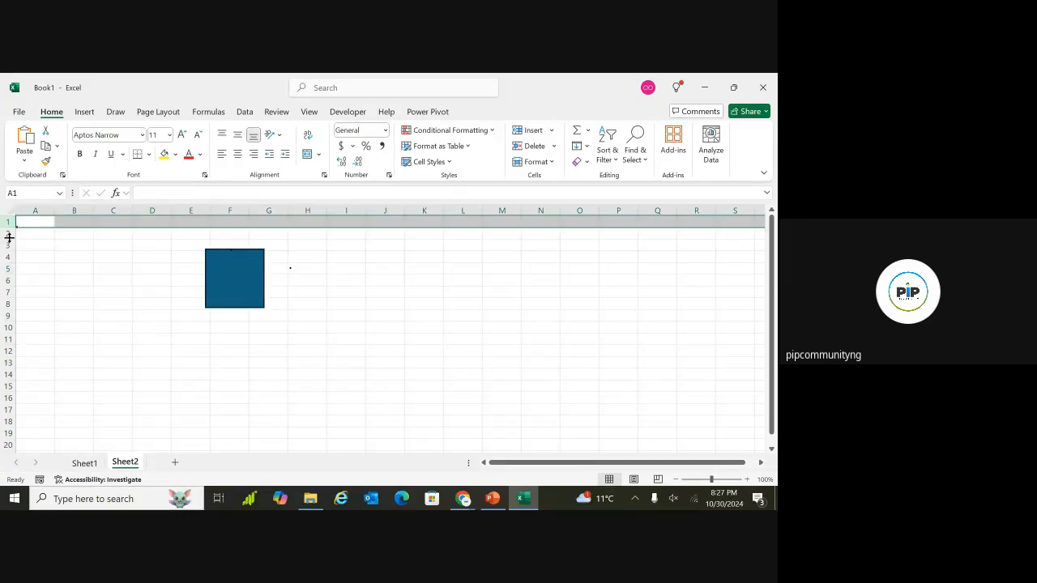
pyautogui.click(6, 234)
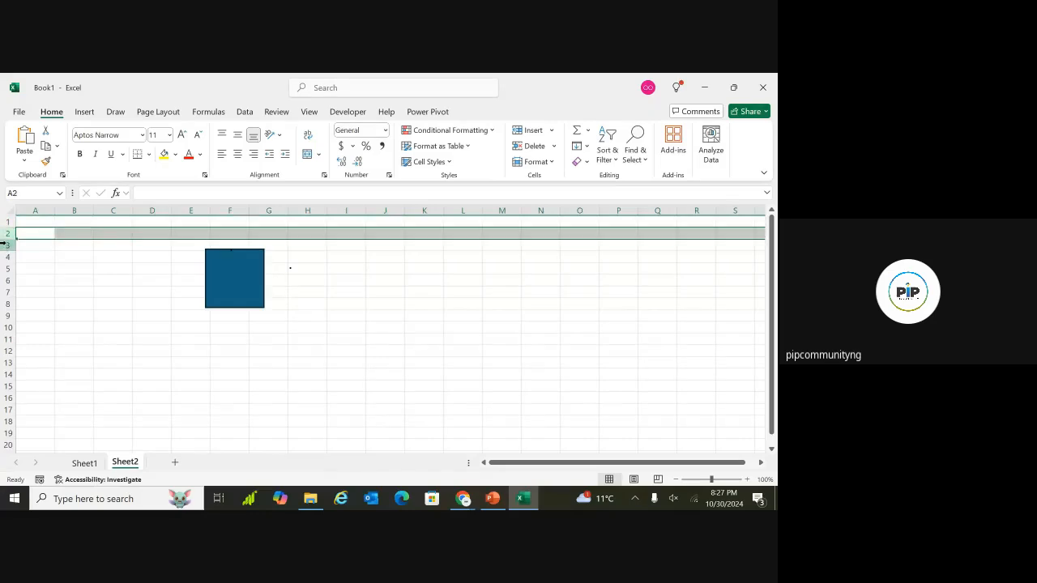
pyautogui.click(6, 244)
pyautogui.click(7, 257)
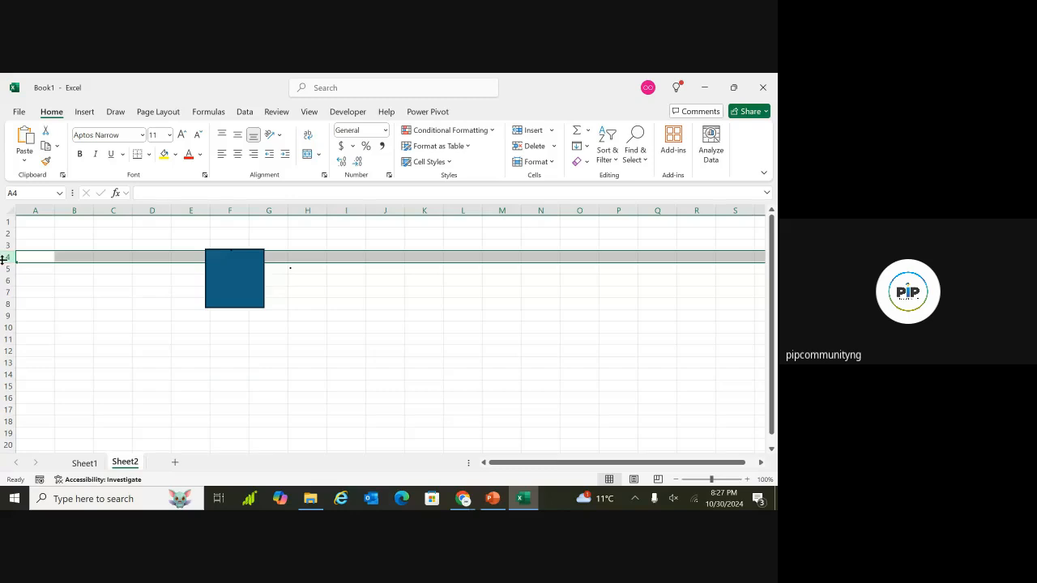
# Step: Demonstrate worksheet columns by selecting columns A, B and C in turn, and view the column letters through AA
pyautogui.click(34, 210)
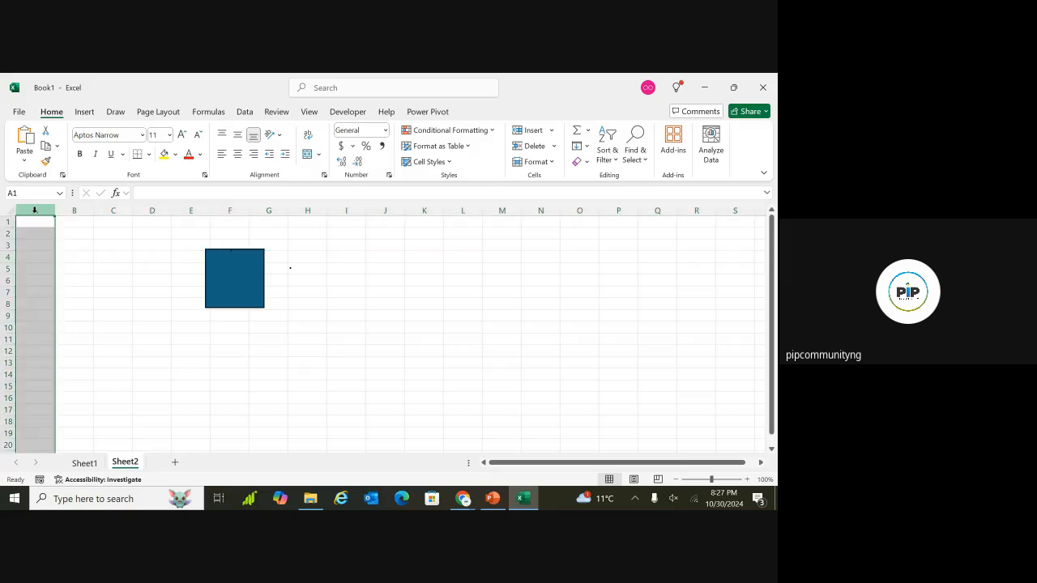
pyautogui.click(76, 210)
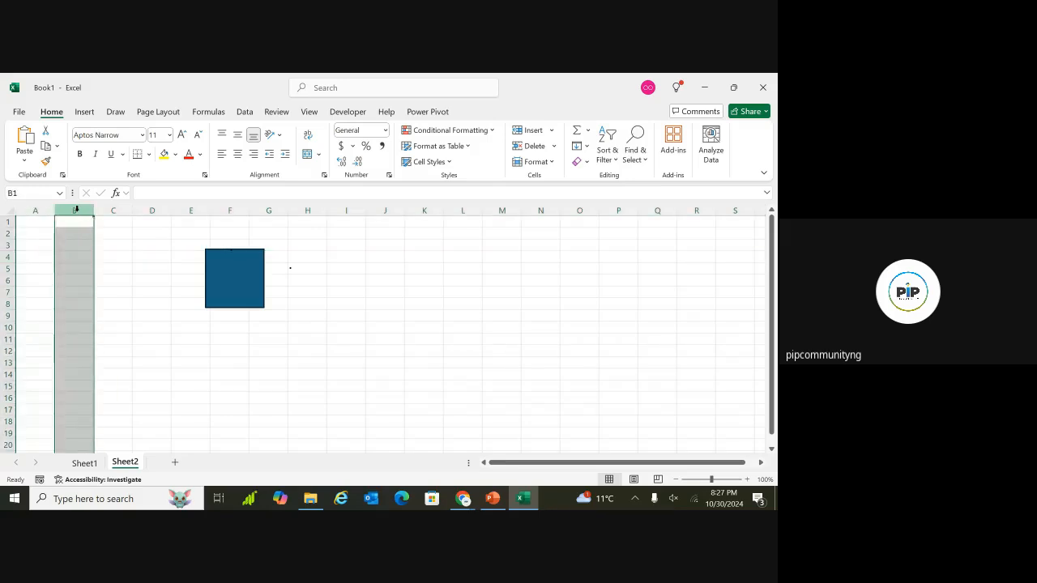
pyautogui.click(113, 210)
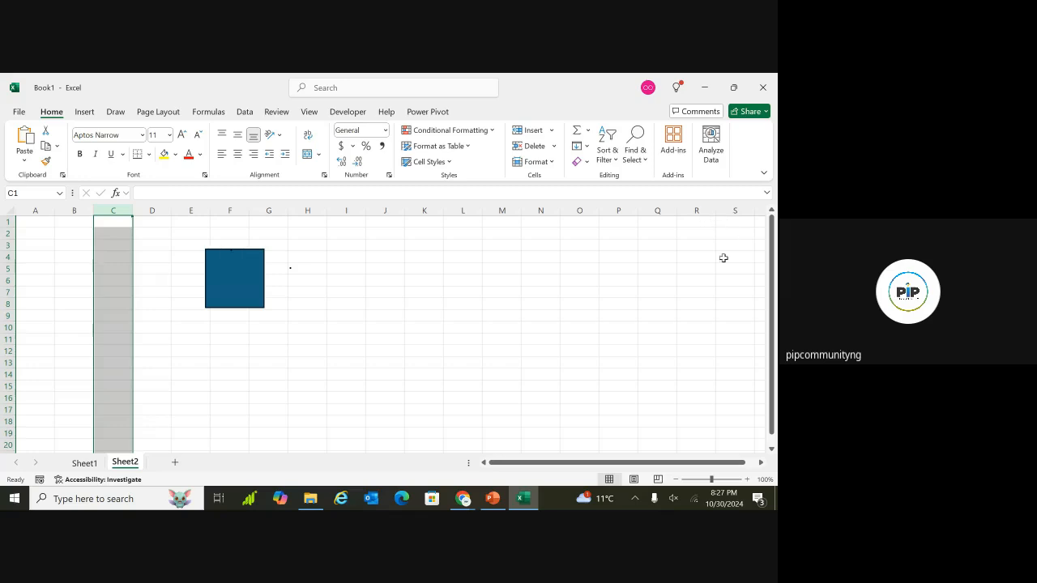
pyautogui.hscroll(8, 761, 462)
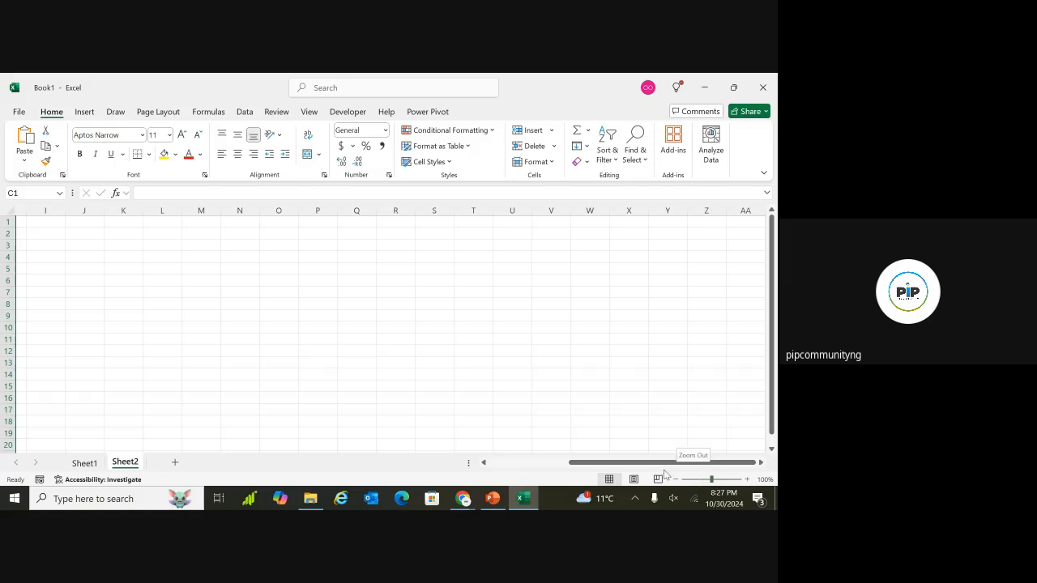
pyautogui.moveTo(661, 462); pyautogui.dragTo(491, 473)
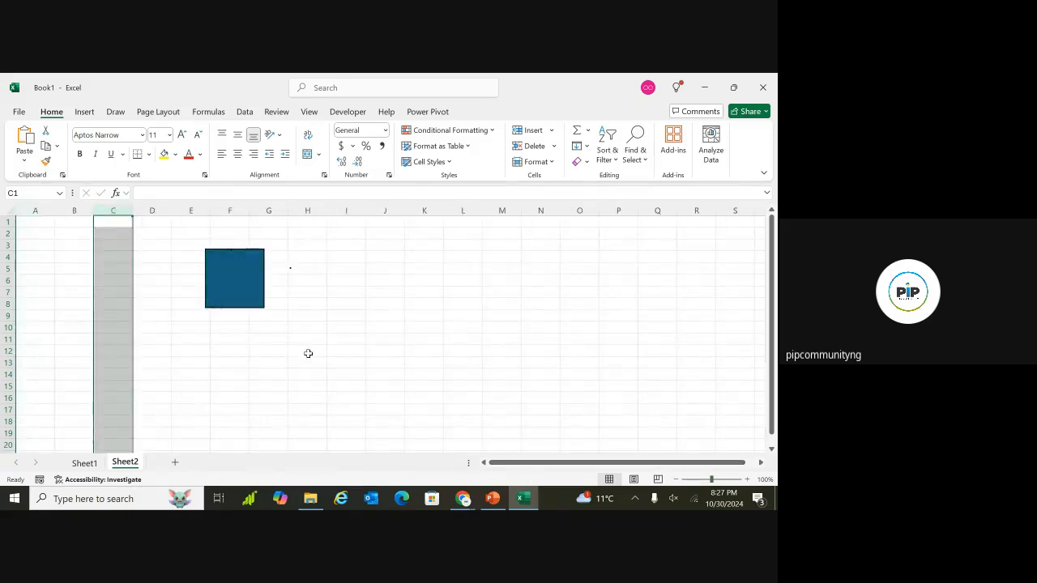
# Step: Demonstrate cell positions by selecting A2 and A1, highlighting row 6 and column C separately, and selecting their intersection C6
pyautogui.click(51, 237)
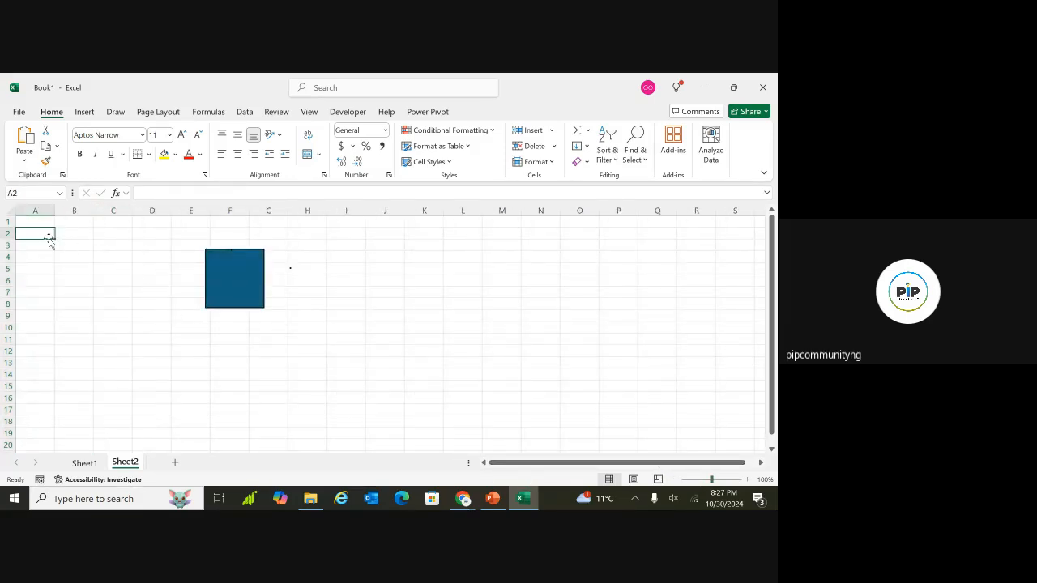
pyautogui.click(45, 221)
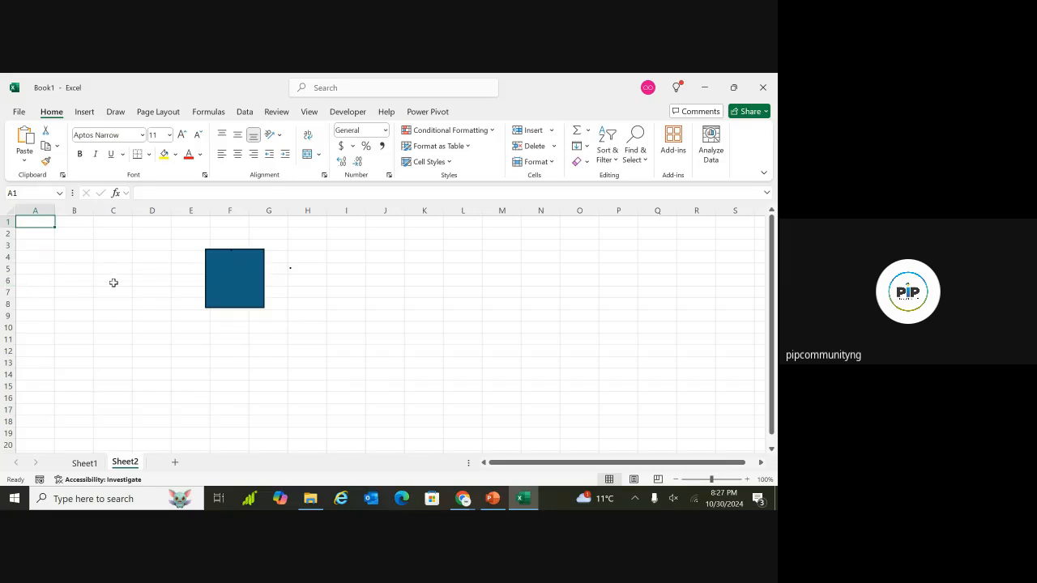
pyautogui.click(7, 279)
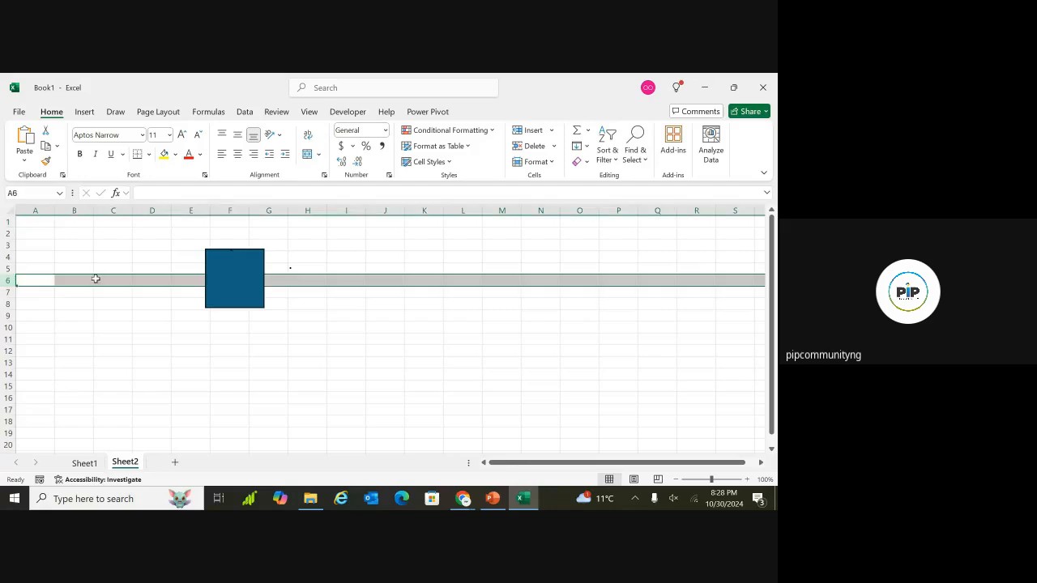
pyautogui.click(115, 210)
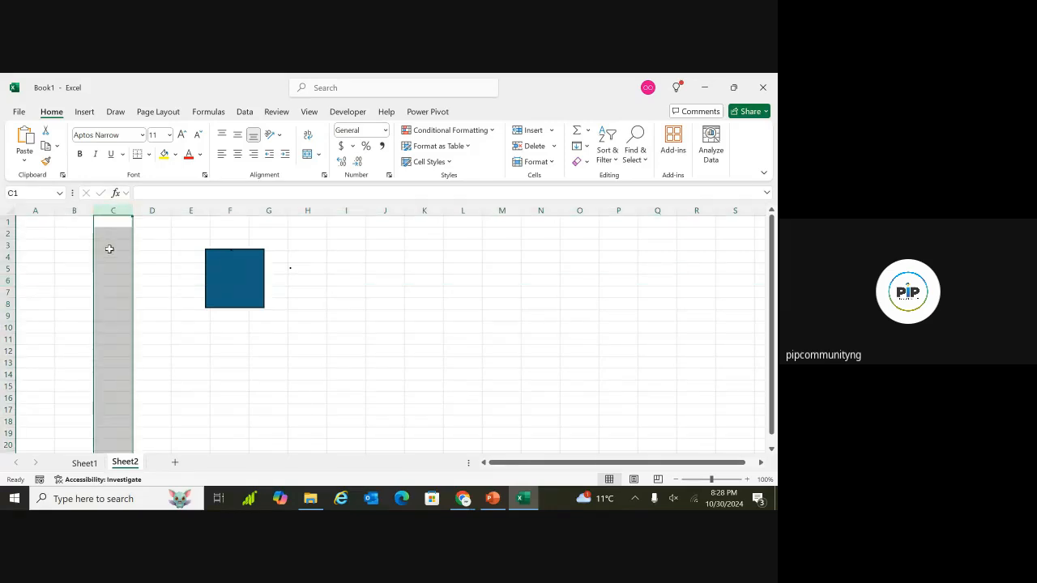
pyautogui.click(110, 290)
pyautogui.click(111, 280)
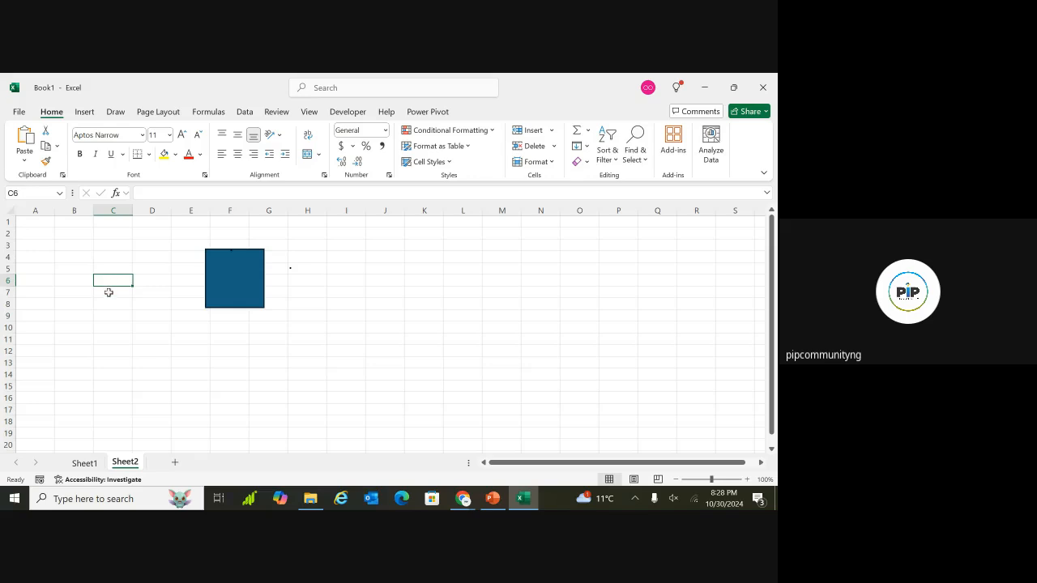
# Step: Demonstrate individual cells by selecting various cells in columns B to G between rows 7 and 15, ending on C10
pyautogui.click(109, 293)
pyautogui.click(108, 310)
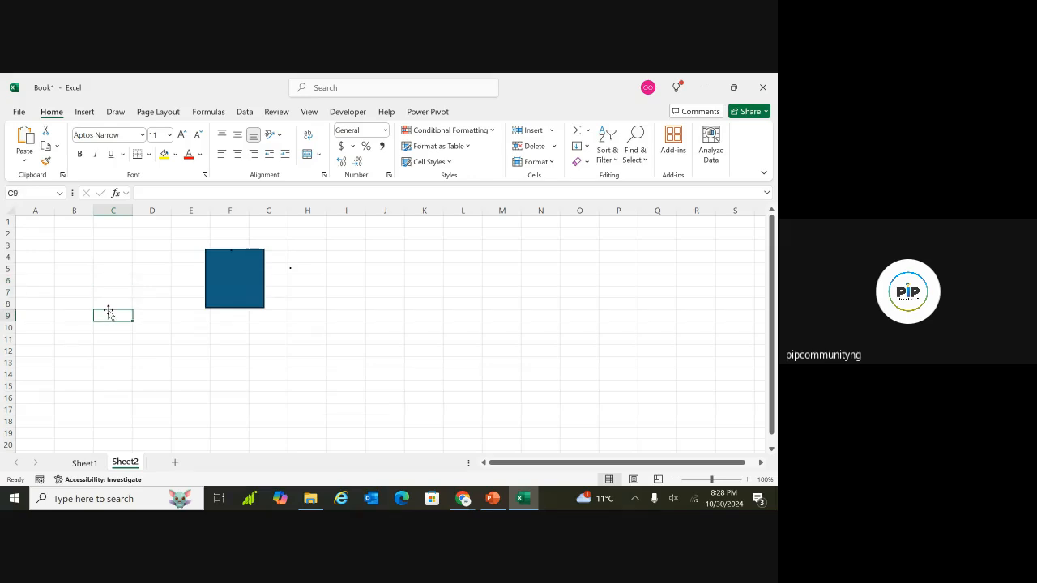
pyautogui.click(165, 332)
pyautogui.click(222, 351)
pyautogui.click(143, 362)
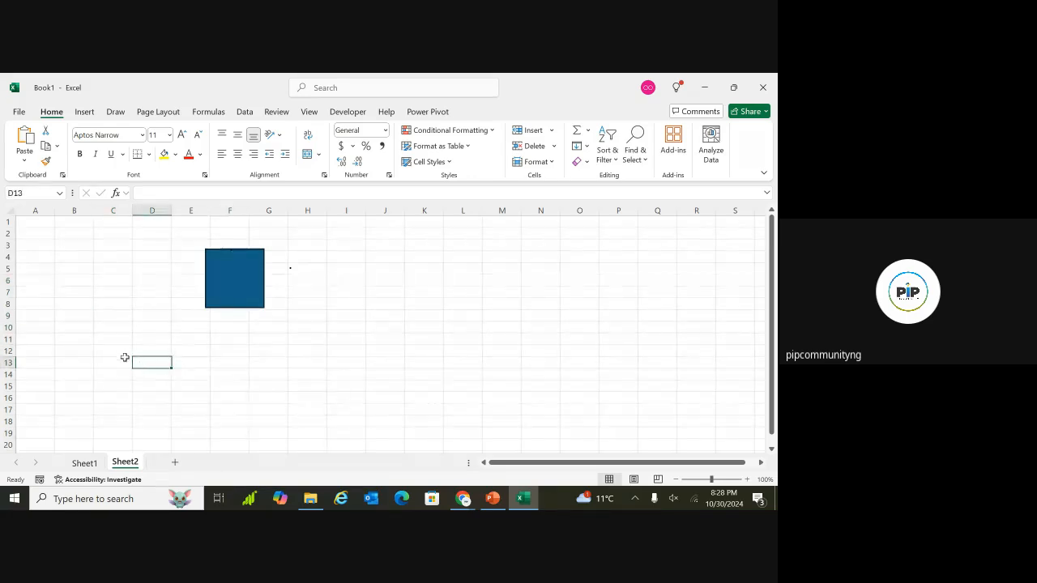
pyautogui.click(109, 339)
pyautogui.click(89, 292)
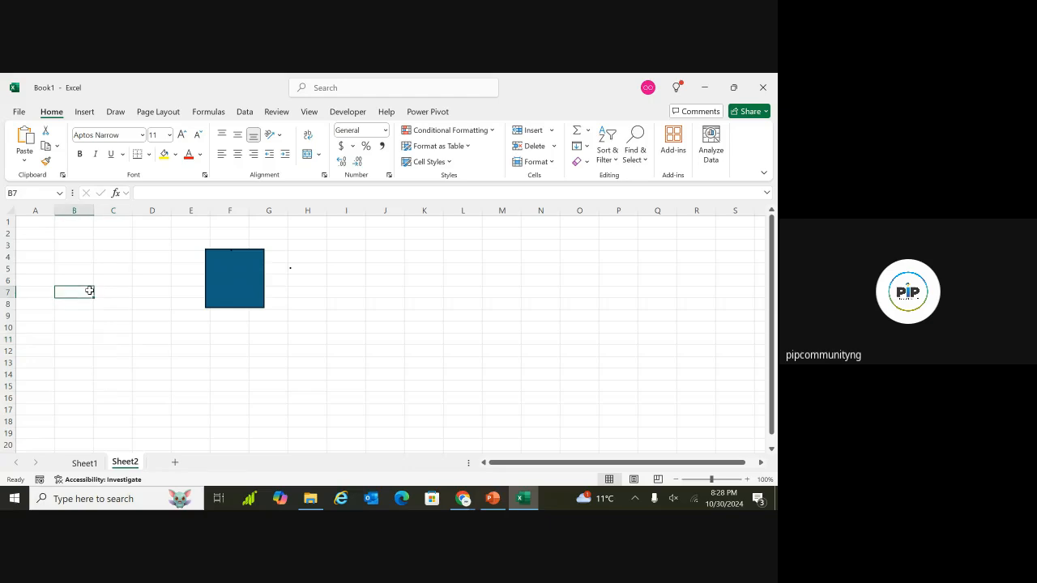
pyautogui.click(101, 347)
pyautogui.click(177, 364)
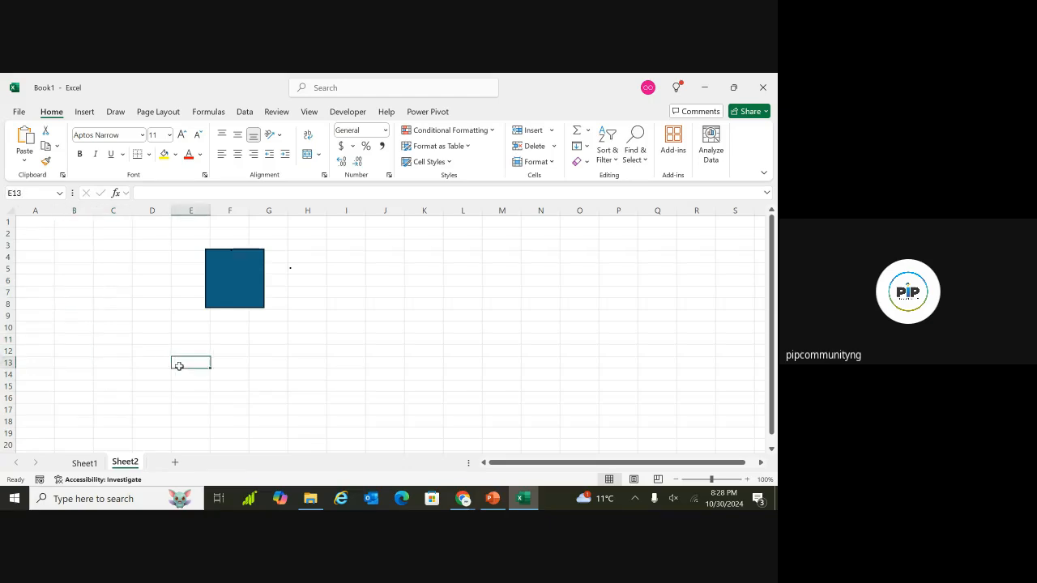
pyautogui.click(119, 390)
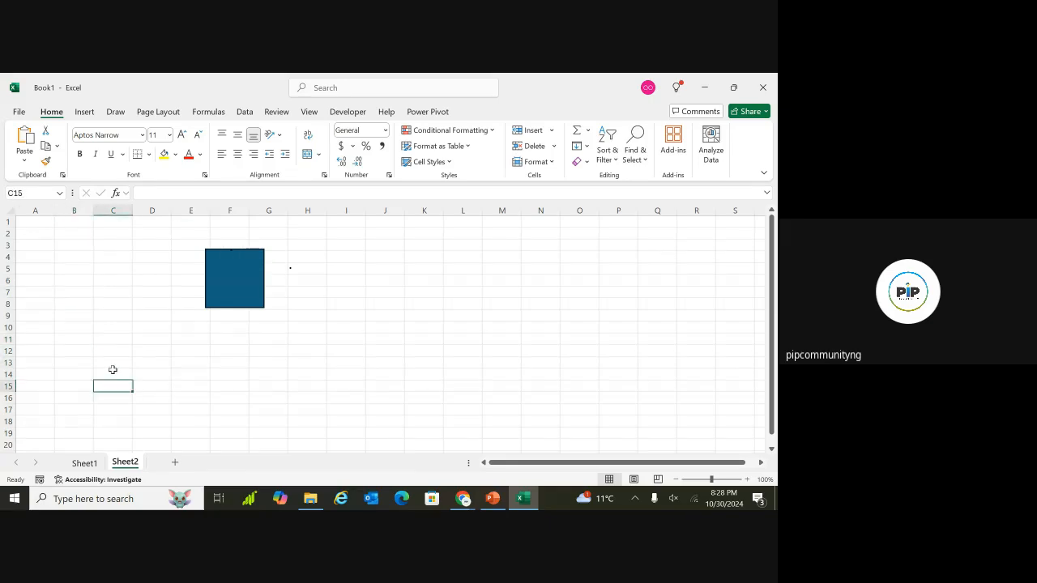
pyautogui.click(113, 370)
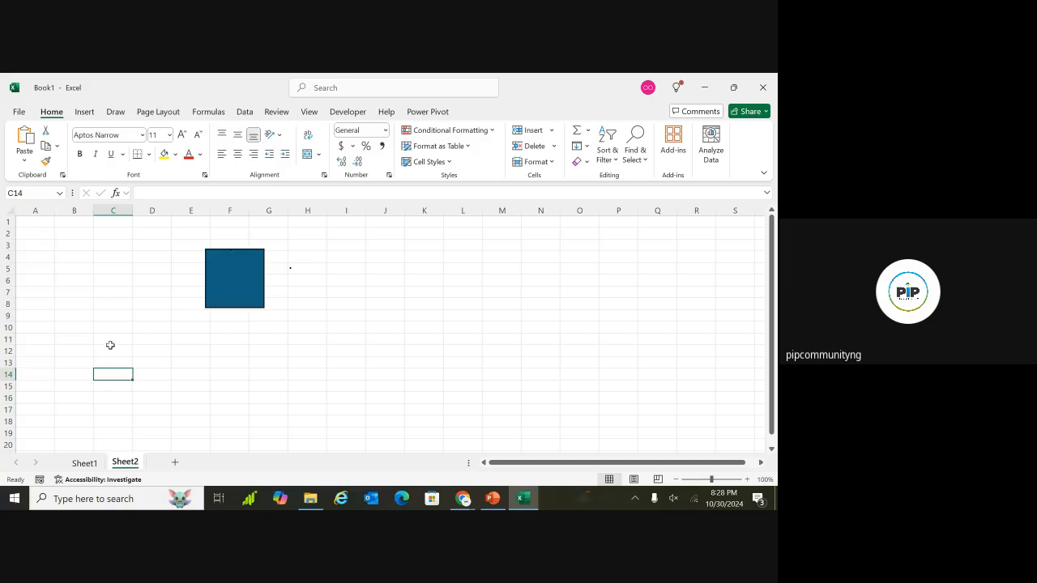
pyautogui.click(111, 336)
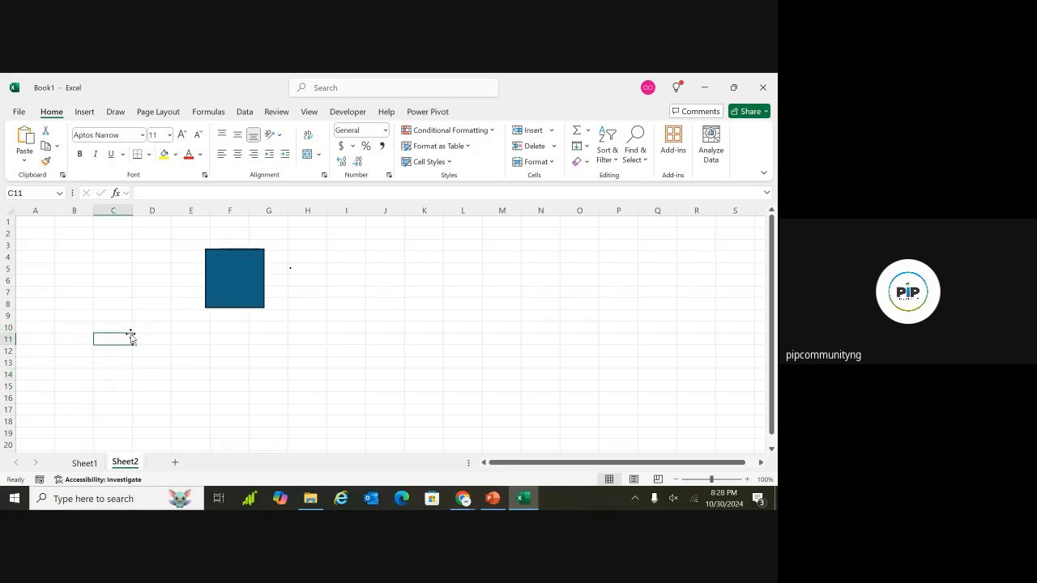
pyautogui.click(109, 352)
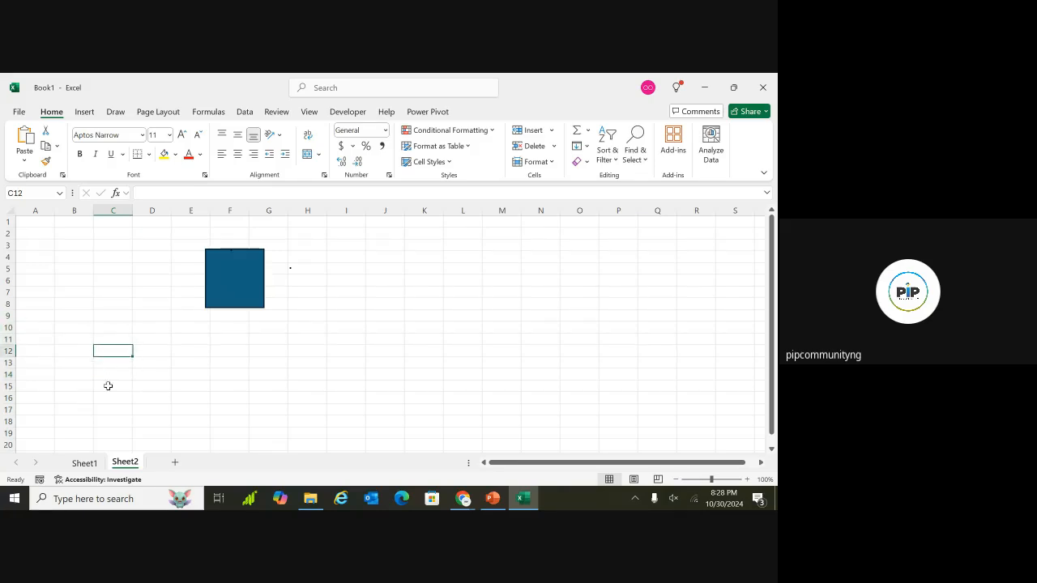
pyautogui.click(108, 385)
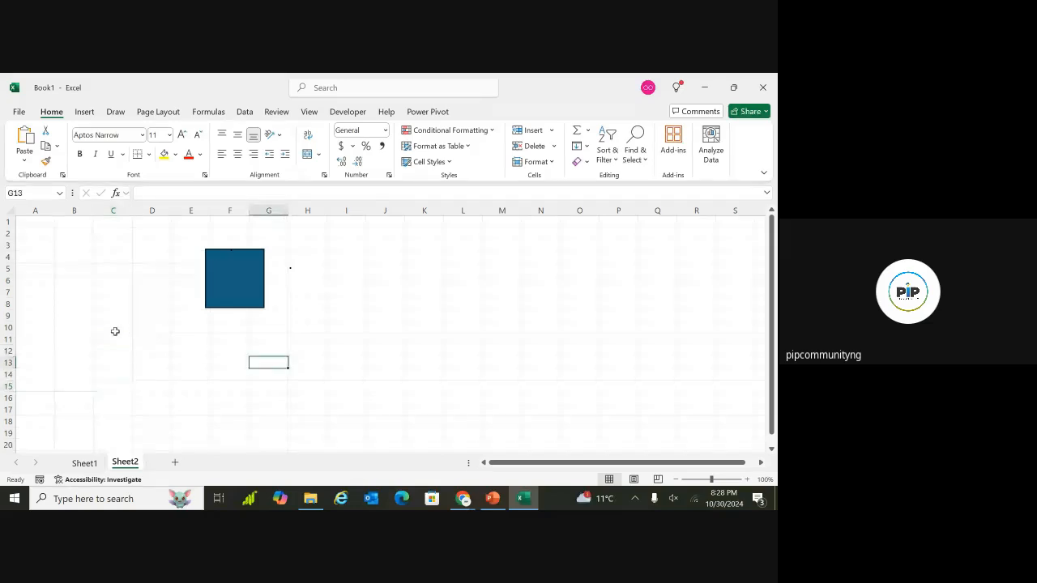
pyautogui.click(115, 329)
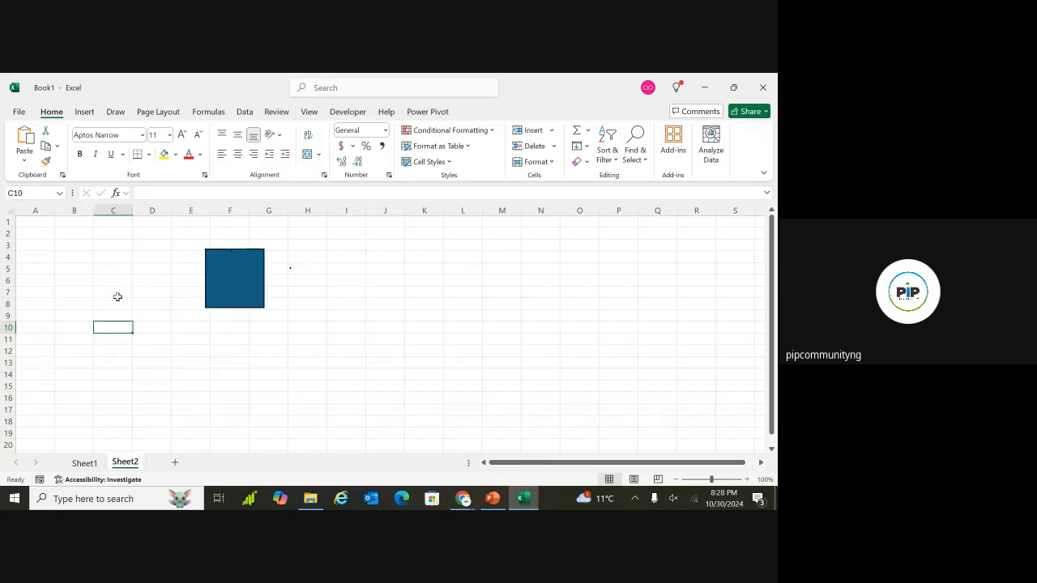
# Step: Select cell J5 and demonstrate worksheet magnification by enlarging the view to 235% and reducing it to 127%
pyautogui.click(393, 267)
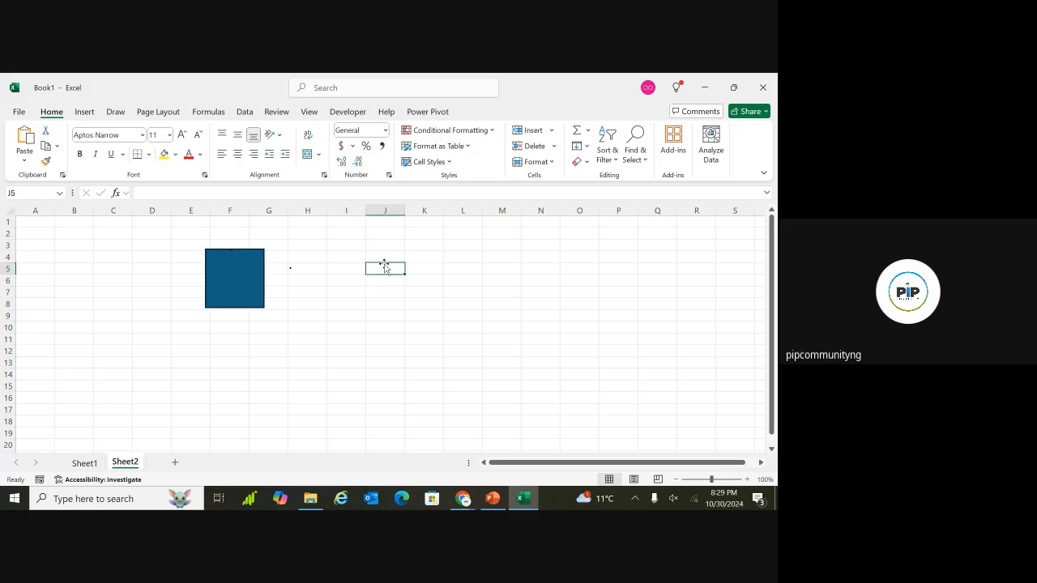
pyautogui.hscroll(6, 346, 273)
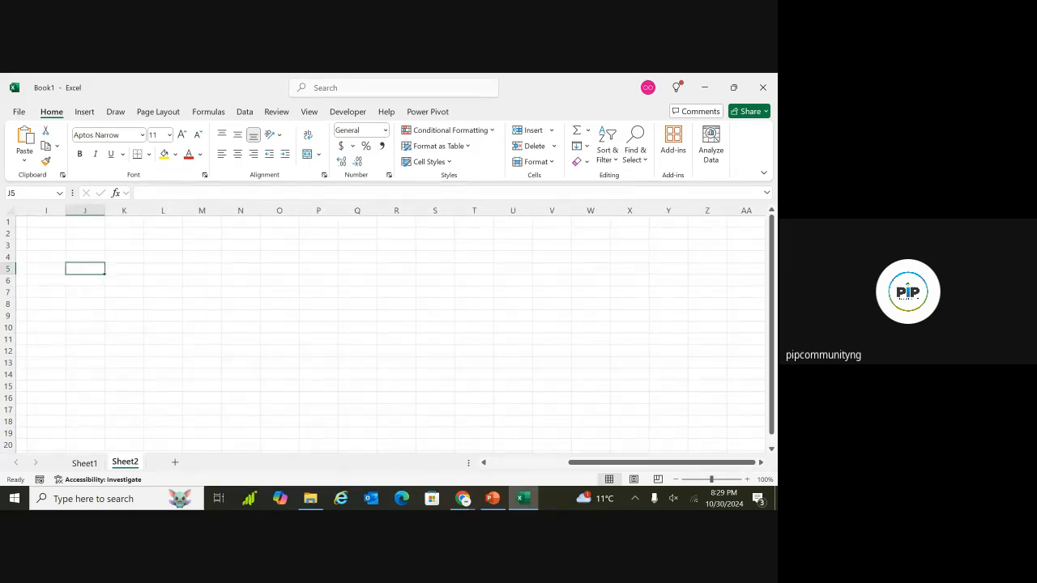
pyautogui.scroll(9, 397, 328)
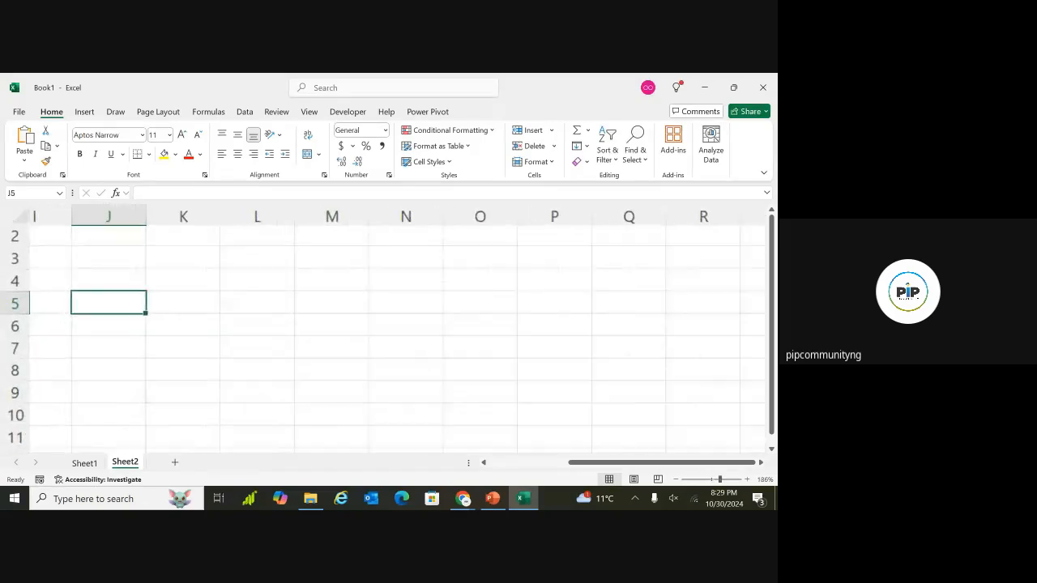
pyautogui.scroll(2, 396, 328)
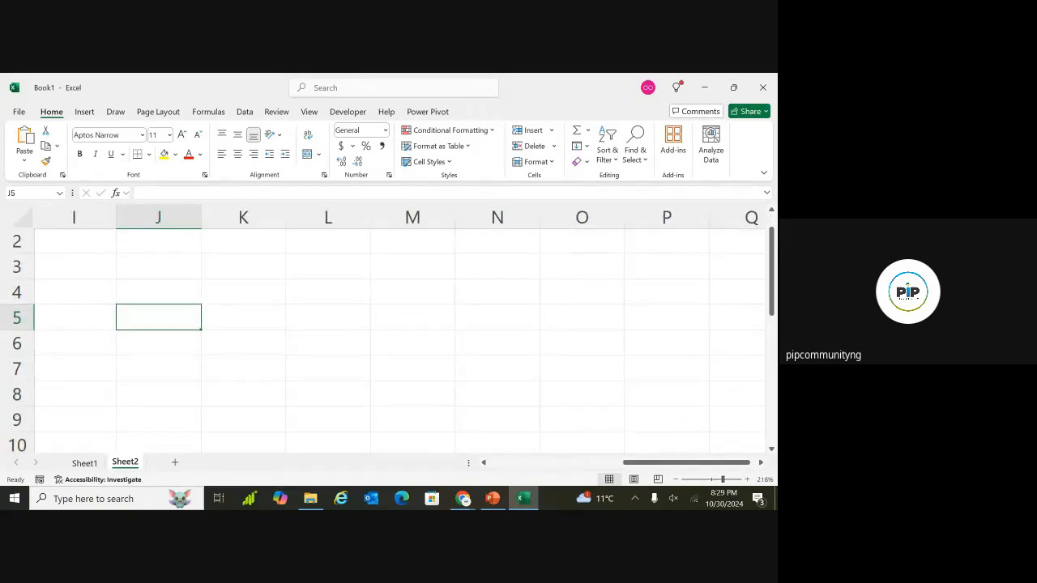
pyautogui.scroll(1, 278, 243)
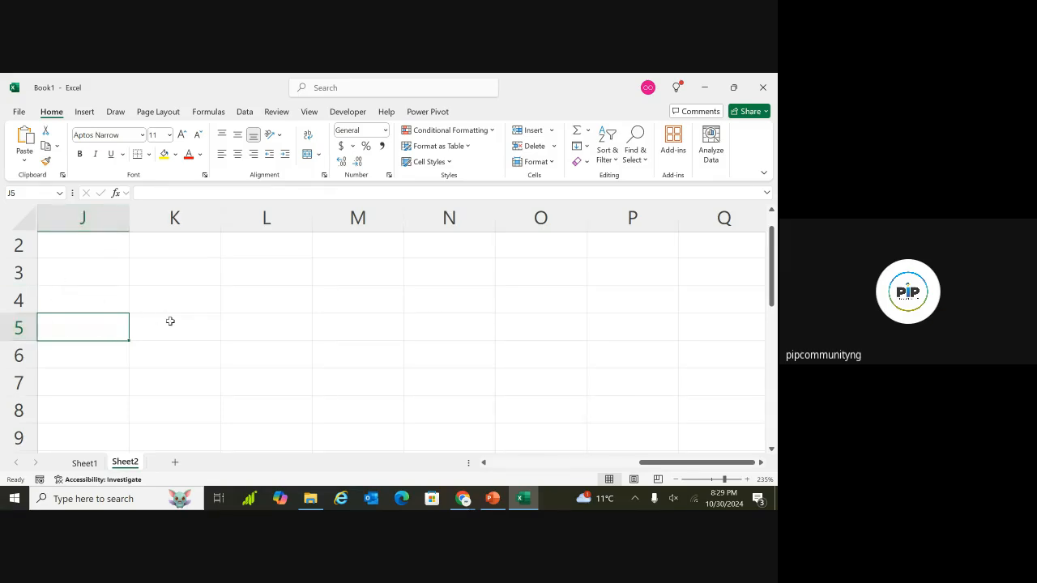
pyautogui.keyDown('ctrl'); pyautogui.scroll(-7, 170, 320); pyautogui.keyUp('ctrl')
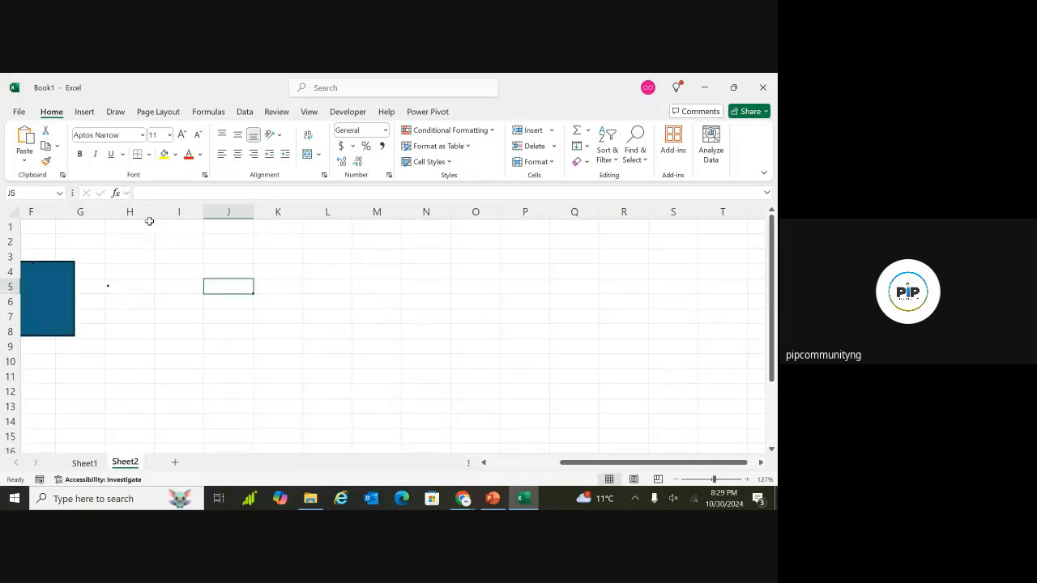
# Step: Demonstrate the formula bar on cells J5 and I6, and enter the formula =5 + 10 in cell I7
pyautogui.click(170, 195)
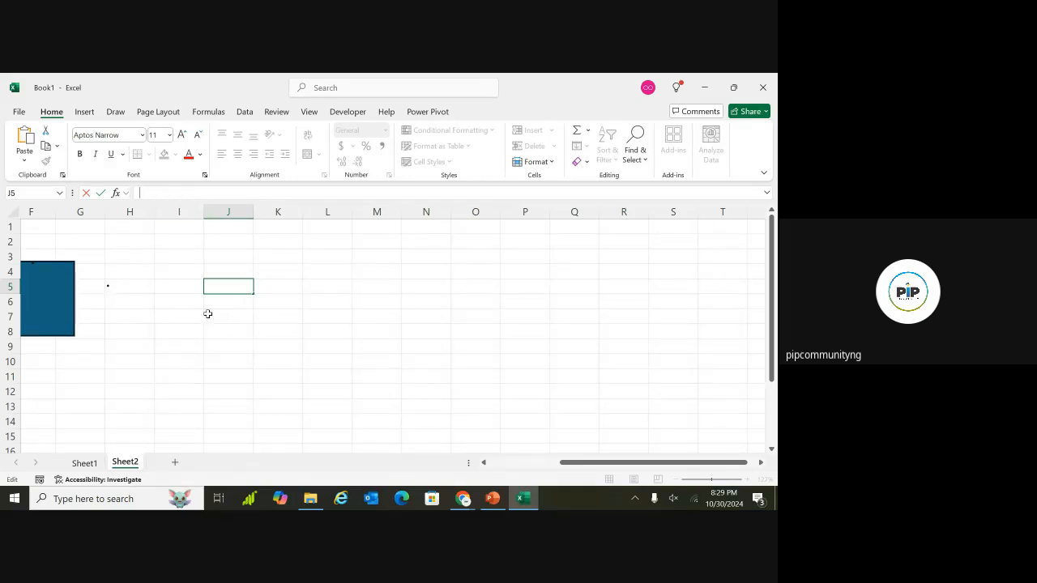
pyautogui.click(180, 299)
pyautogui.click(176, 193)
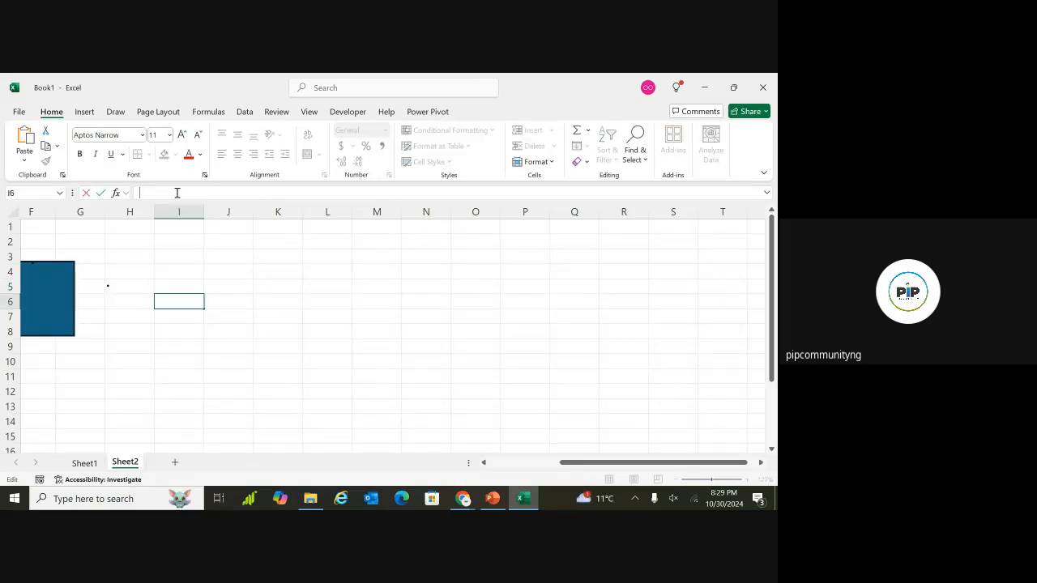
pyautogui.click(182, 316)
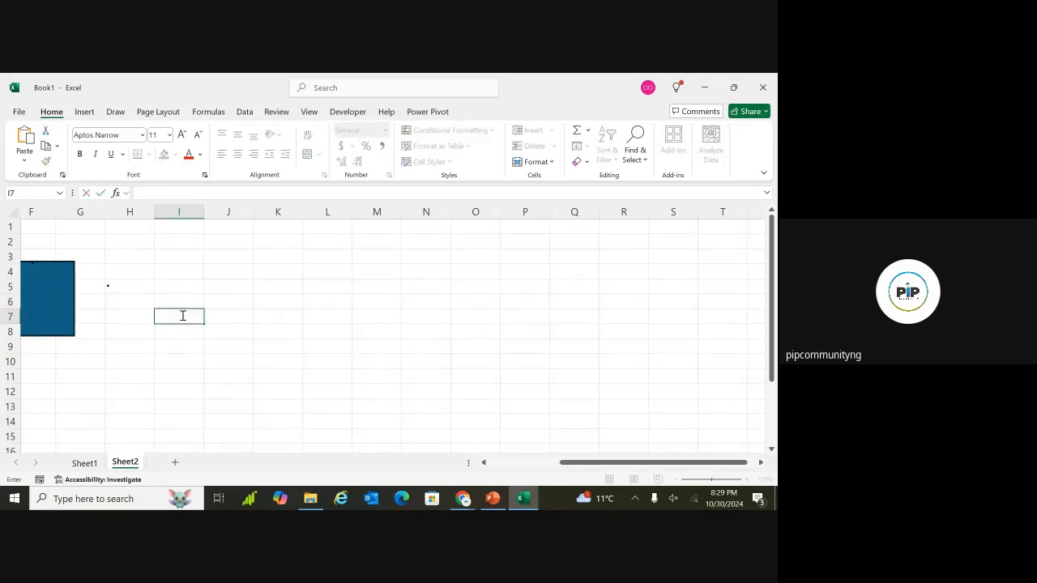
pyautogui.write('=')
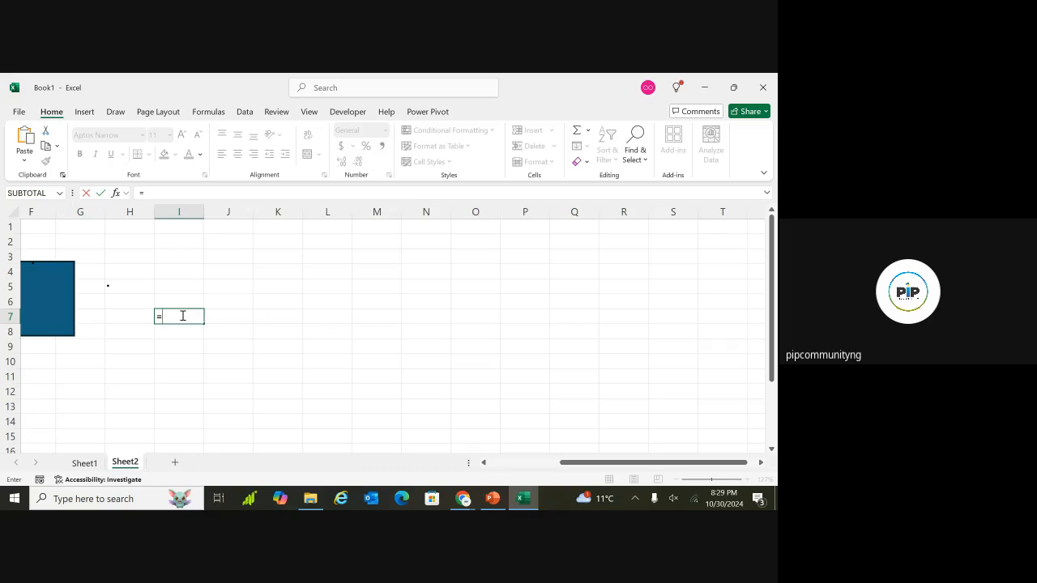
pyautogui.write('5 + 10')
pyautogui.hotkey('ctrl', 'Return')
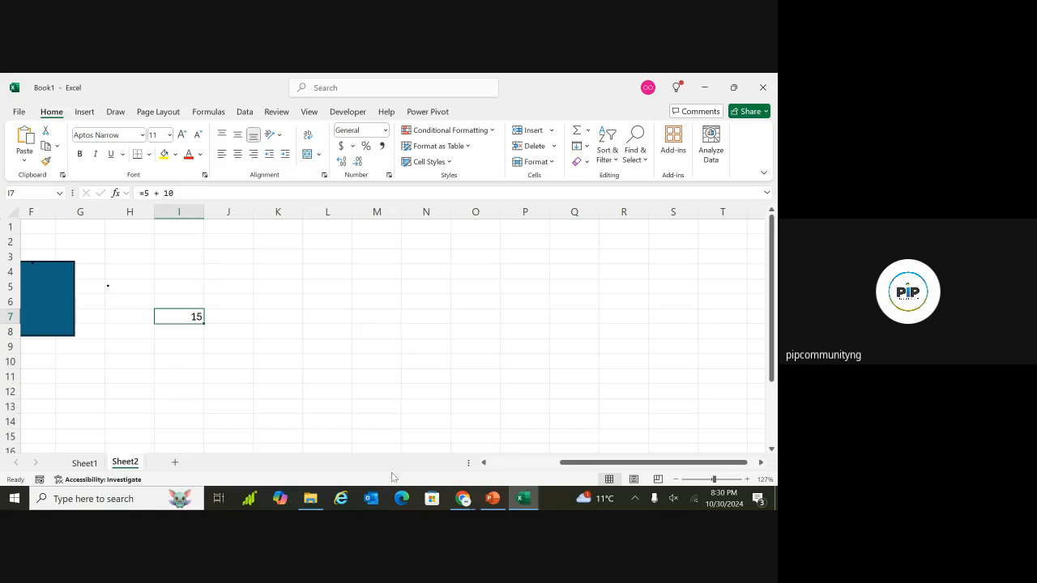
# Step: Switch between the two worksheets and rename Sheet2 as pip
pyautogui.click(85, 463)
pyautogui.click(126, 462)
pyautogui.doubleClick(125, 462)
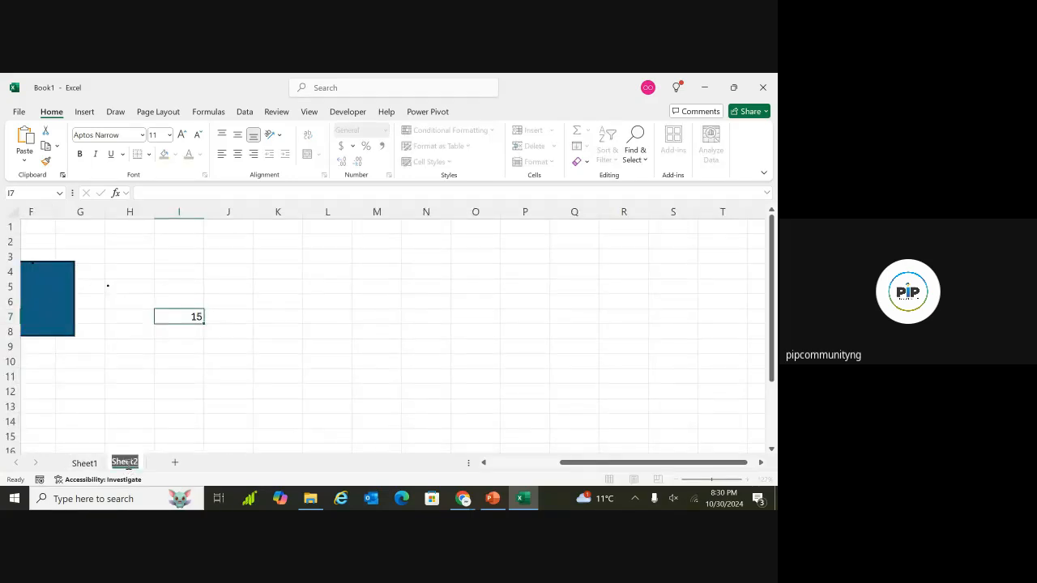
pyautogui.write('pip')
pyautogui.press('Return')
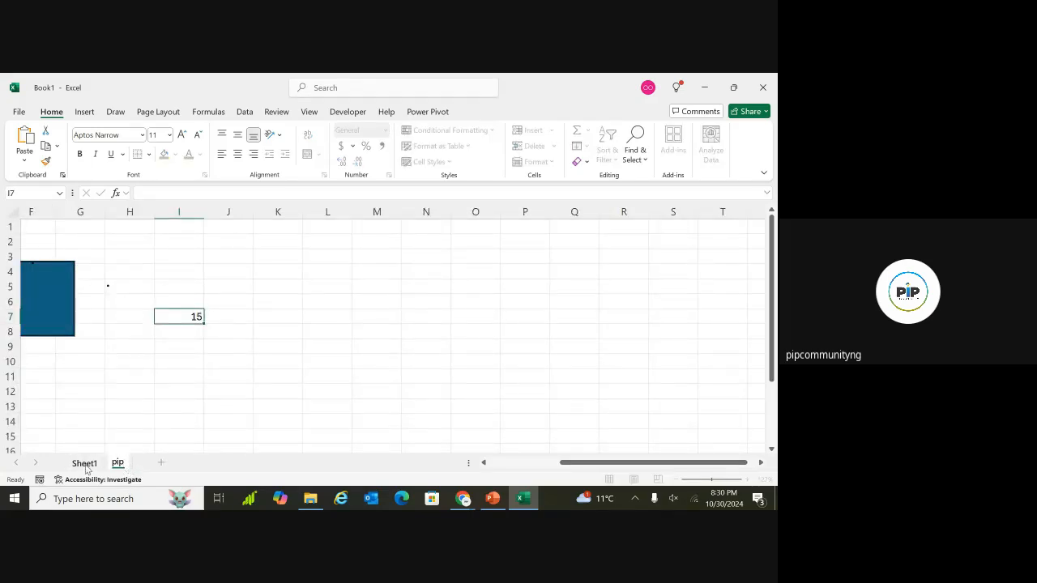
# Step: Rename Sheet1 as exc and return to the pip worksheet
pyautogui.doubleClick(86, 463)
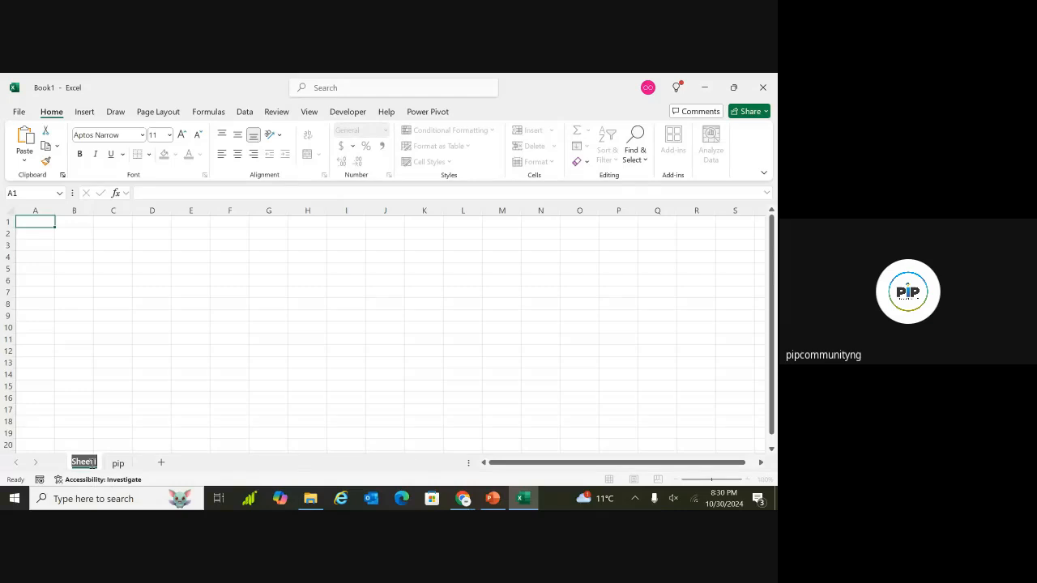
pyautogui.write('exc')
pyautogui.press('Return')
pyautogui.click(106, 464)
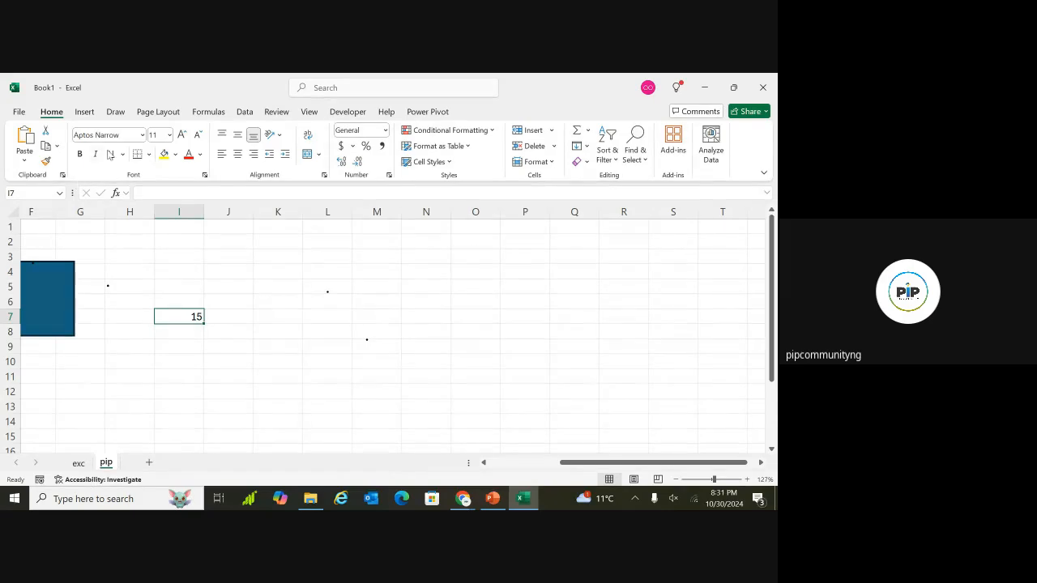
# Step: Enter the values 100, 200 and 400 in cells N4, N5 and N6 of the pip worksheet
pyautogui.click(115, 112)
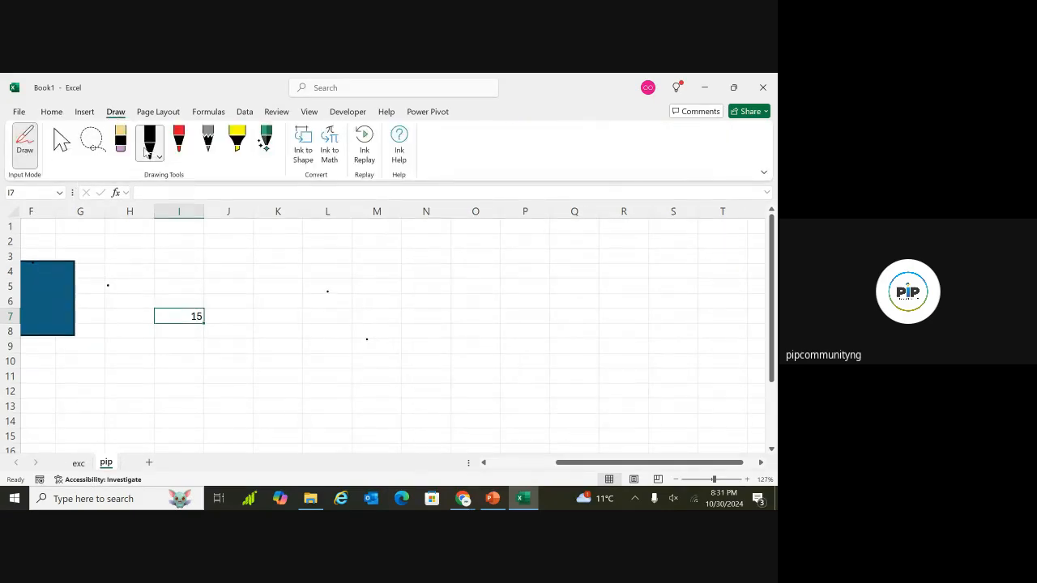
pyautogui.click(52, 112)
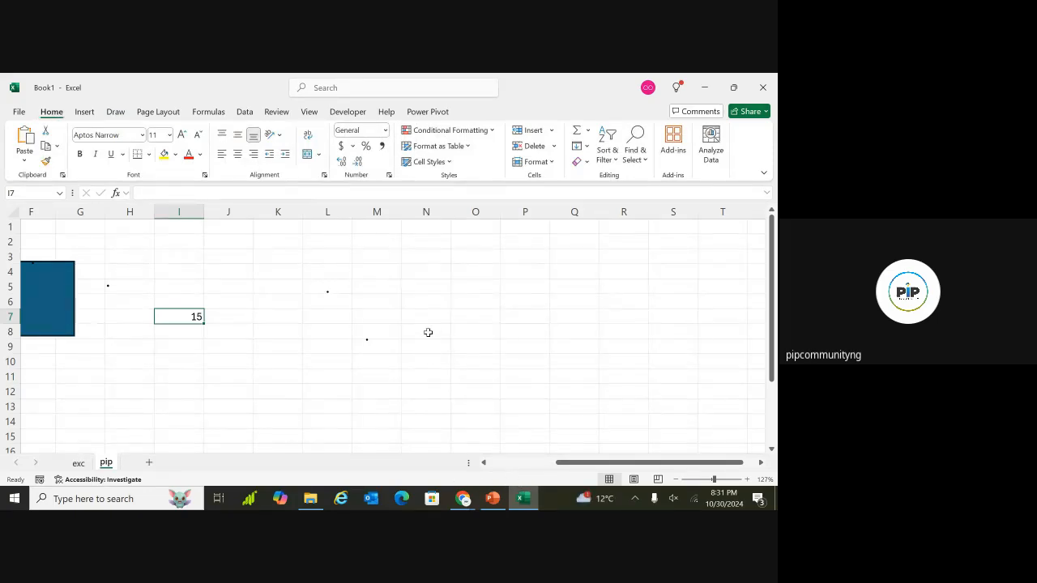
pyautogui.click(422, 278)
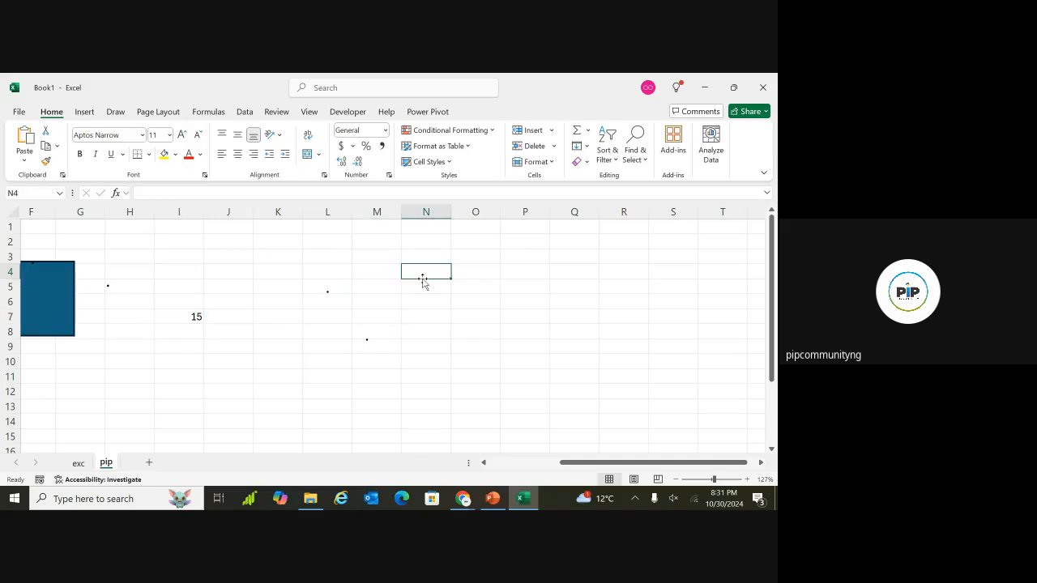
pyautogui.doubleClick(423, 273)
pyautogui.write('10')
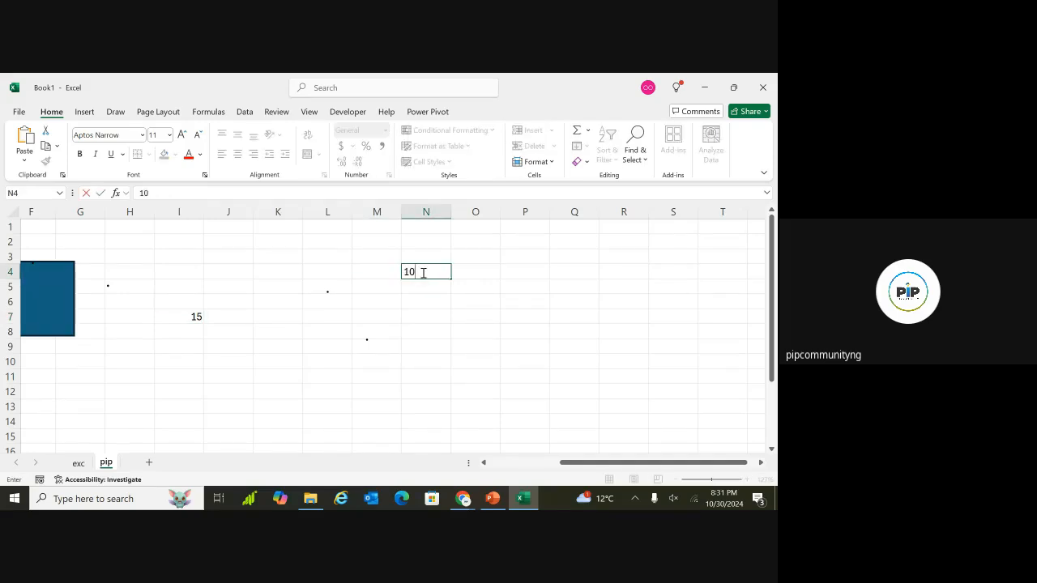
pyautogui.write('0')
pyautogui.click(420, 285)
pyautogui.doubleClick(420, 286)
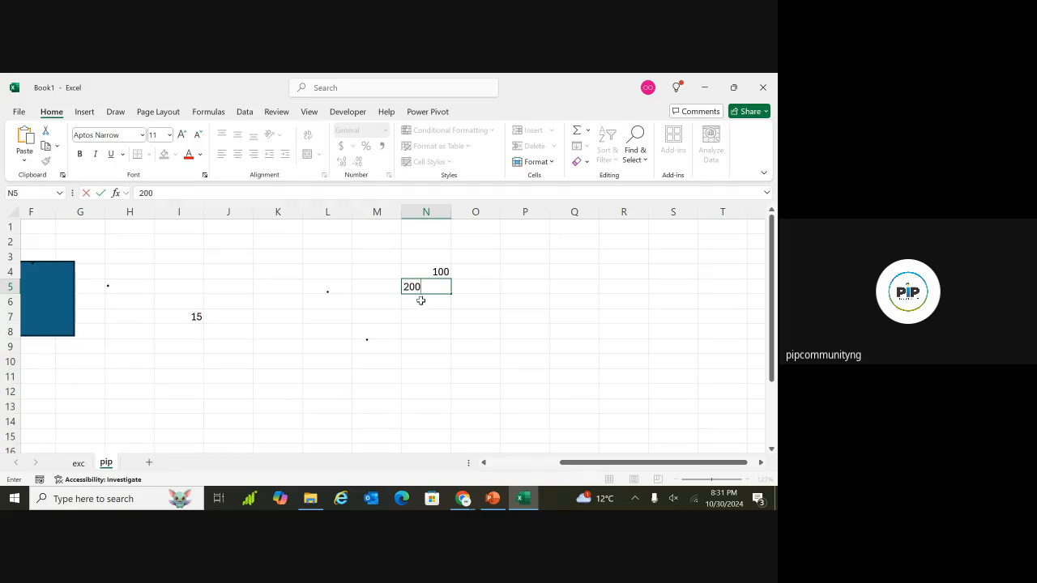
pyautogui.click(420, 301)
pyautogui.doubleClick(421, 300)
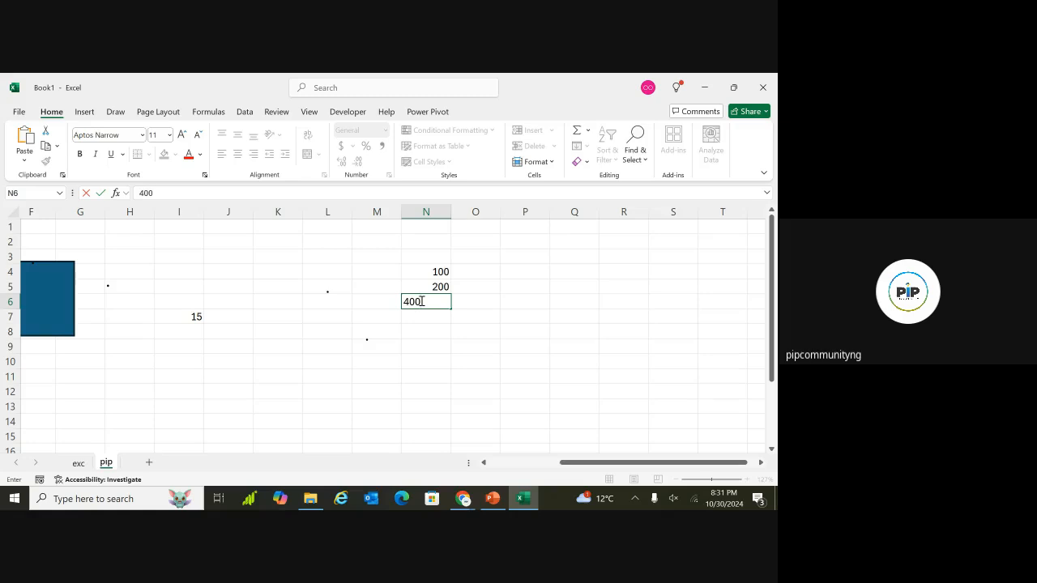
pyautogui.click(490, 358)
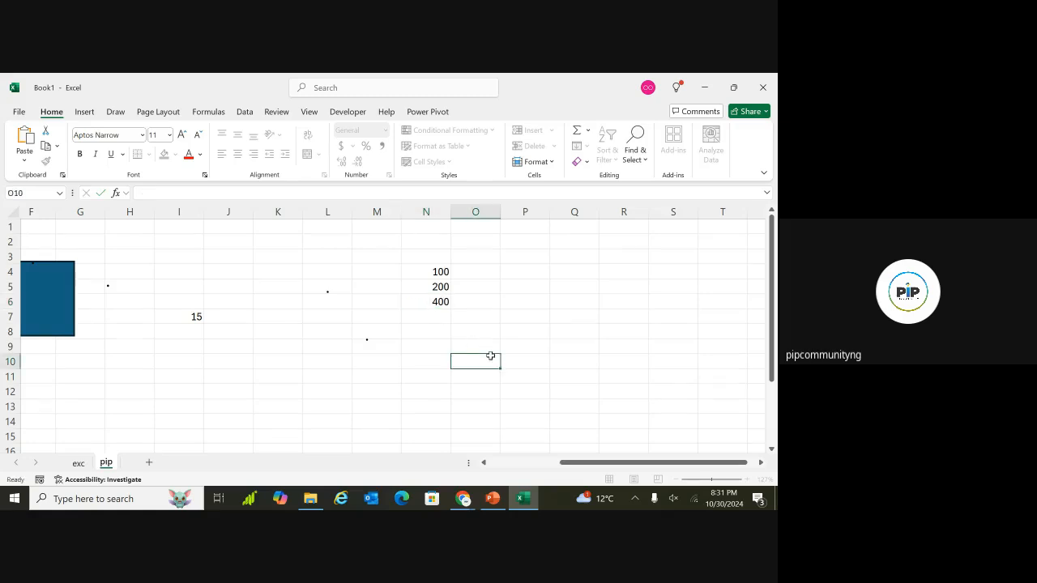
# Step: Select the range N4:N6, deselect it and select it again to view its average, count and sum
pyautogui.click(433, 271)
pyautogui.moveTo(430, 271); pyautogui.dragTo(436, 303)
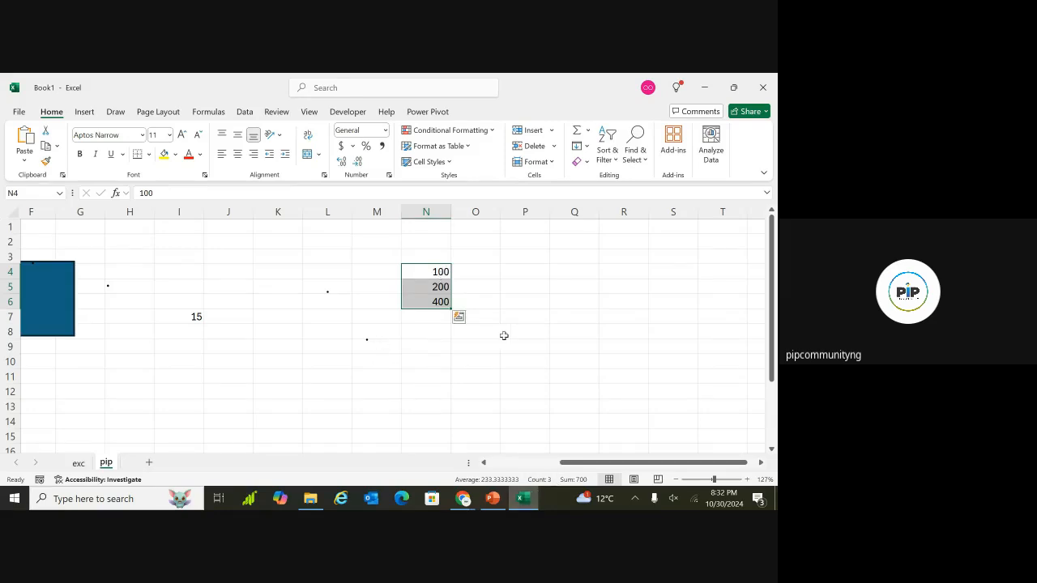
pyautogui.click(510, 270)
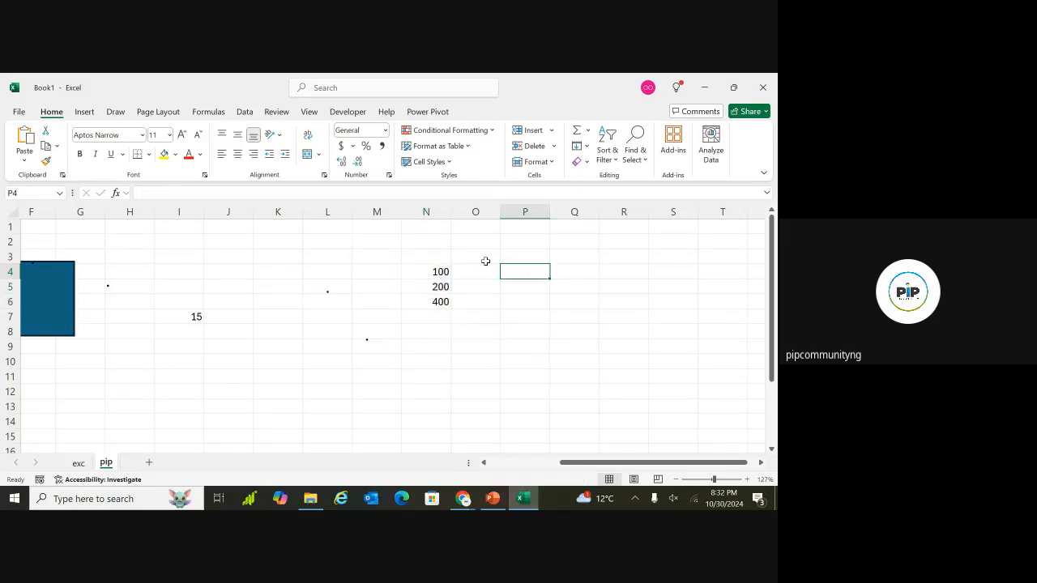
pyautogui.moveTo(441, 271); pyautogui.dragTo(442, 304)
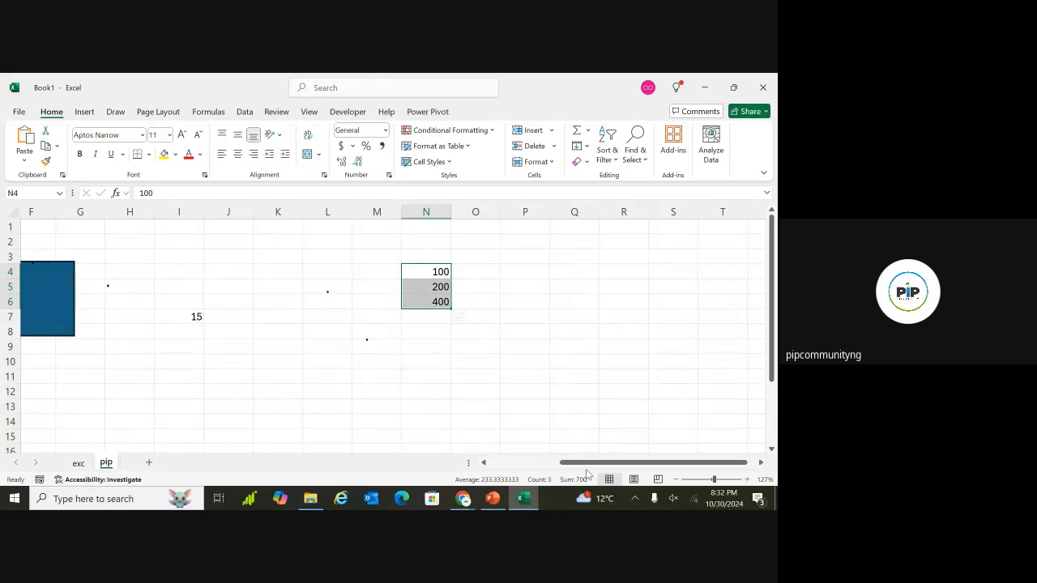
# Step: Demonstrate horizontal scrolling and magnification by zooming out to 78% and back to 100%, ending with cell C8 selected
pyautogui.moveTo(577, 468); pyautogui.dragTo(624, 462)
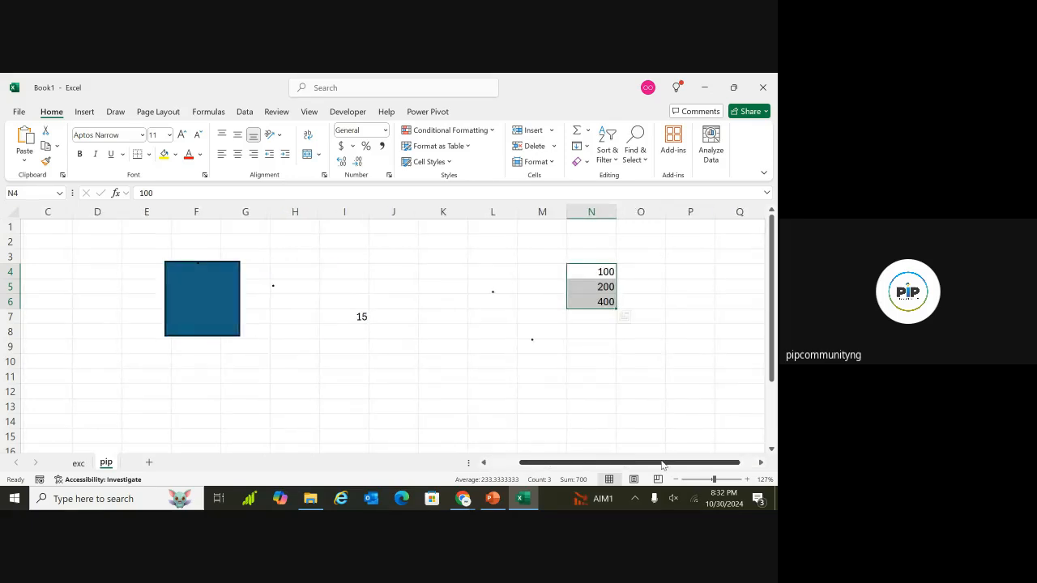
pyautogui.click(760, 463)
pyautogui.click(763, 464)
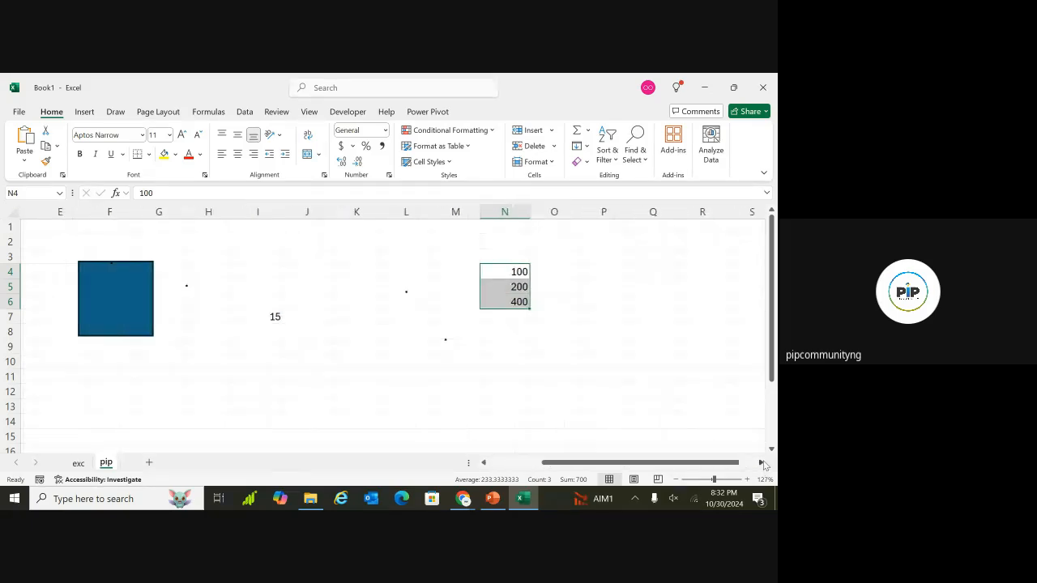
pyautogui.moveTo(733, 464)
pyautogui.mouseDown()
pyautogui.moveTo(664, 467)
pyautogui.moveTo(729, 465)
pyautogui.mouseUp()
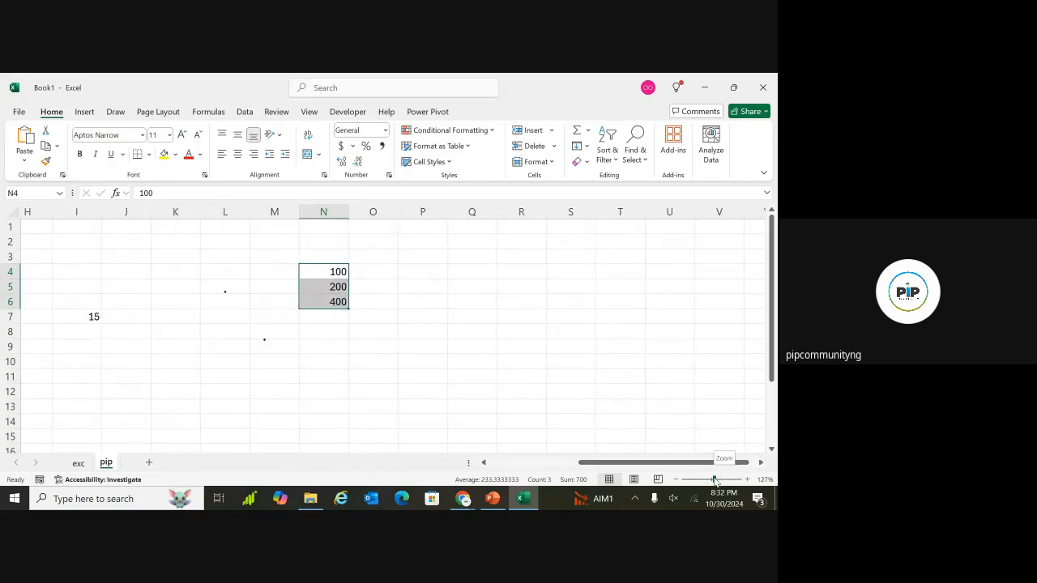
pyautogui.moveTo(713, 480)
pyautogui.mouseDown()
pyautogui.moveTo(722, 479)
pyautogui.moveTo(691, 482)
pyautogui.moveTo(705, 480)
pyautogui.mouseUp()
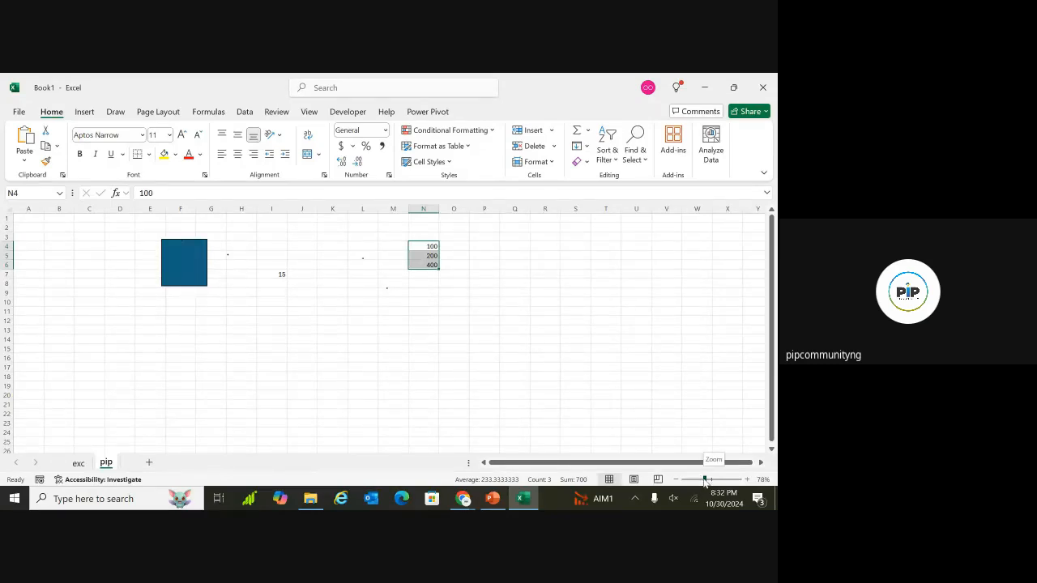
pyautogui.moveTo(705, 482); pyautogui.dragTo(712, 481)
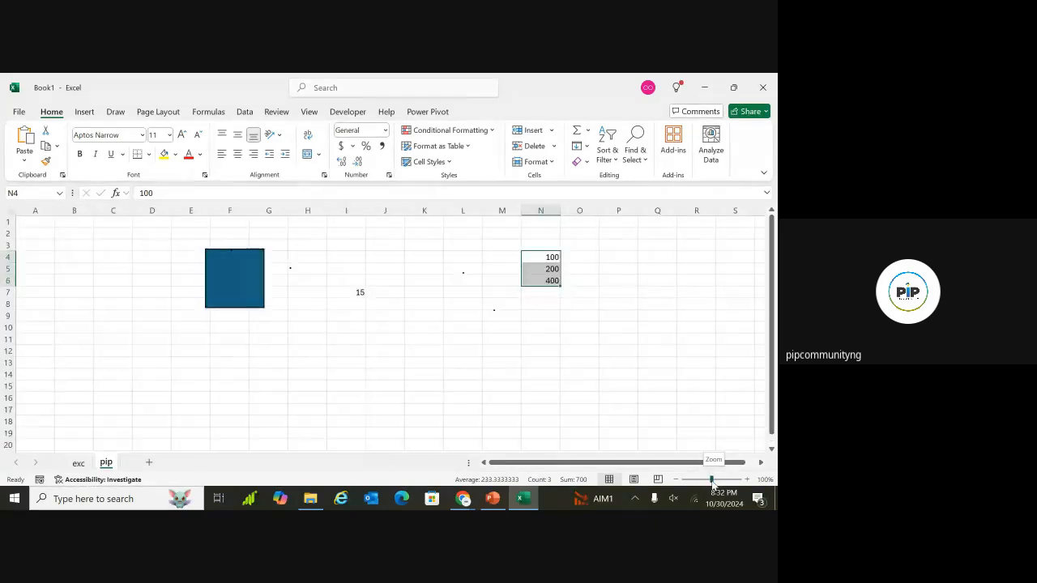
pyautogui.click(138, 375)
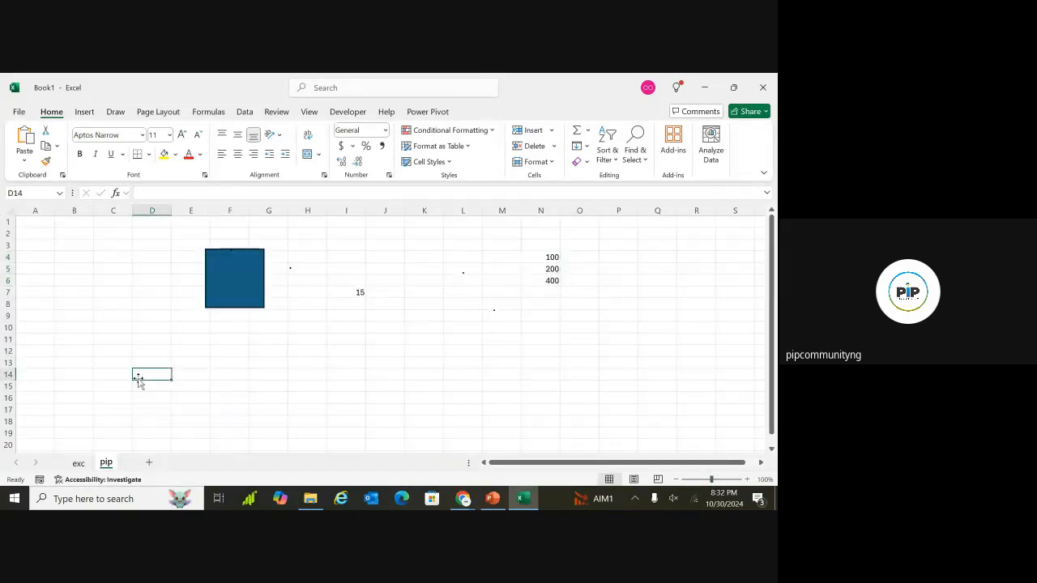
pyautogui.click(117, 300)
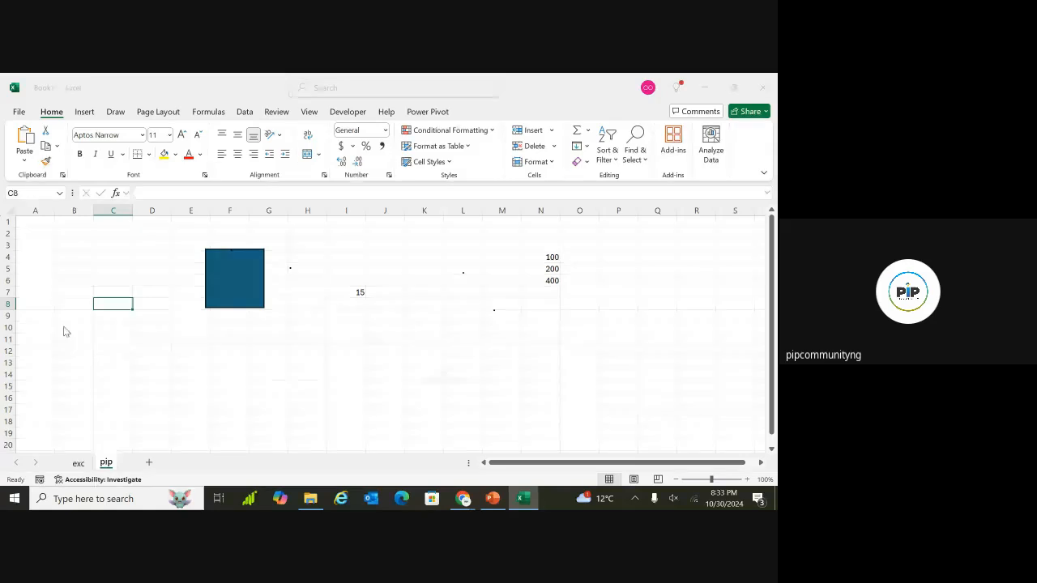
pyautogui.hotkey('ctrl', 's')
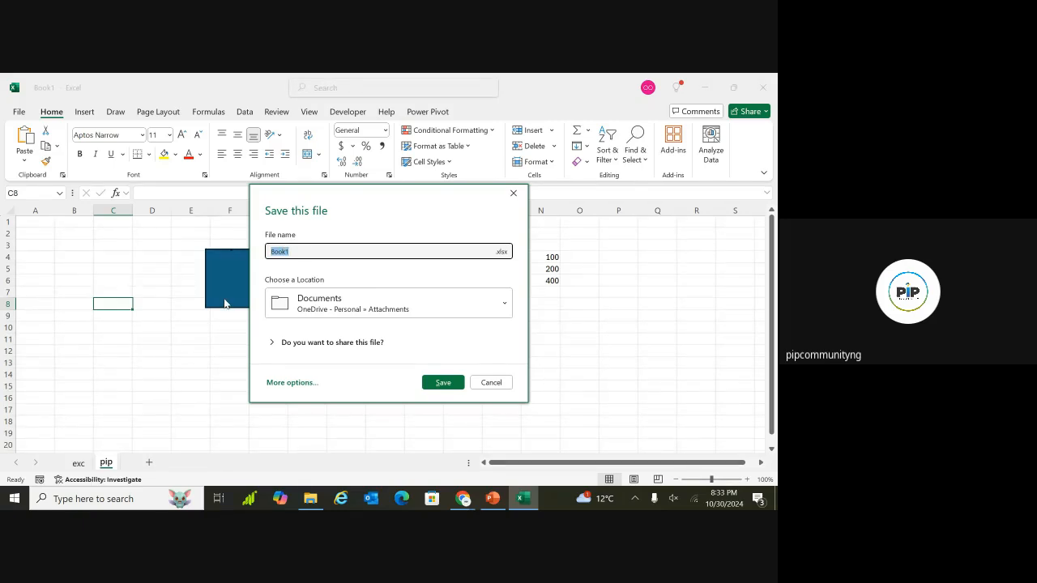
pyautogui.click(324, 252)
pyautogui.press('BackSpace')
pyautogui.press('BackSpace')
pyautogui.press('BackSpace')
pyautogui.press('BackSpace')
pyautogui.press('BackSpace')
pyautogui.write('pip')
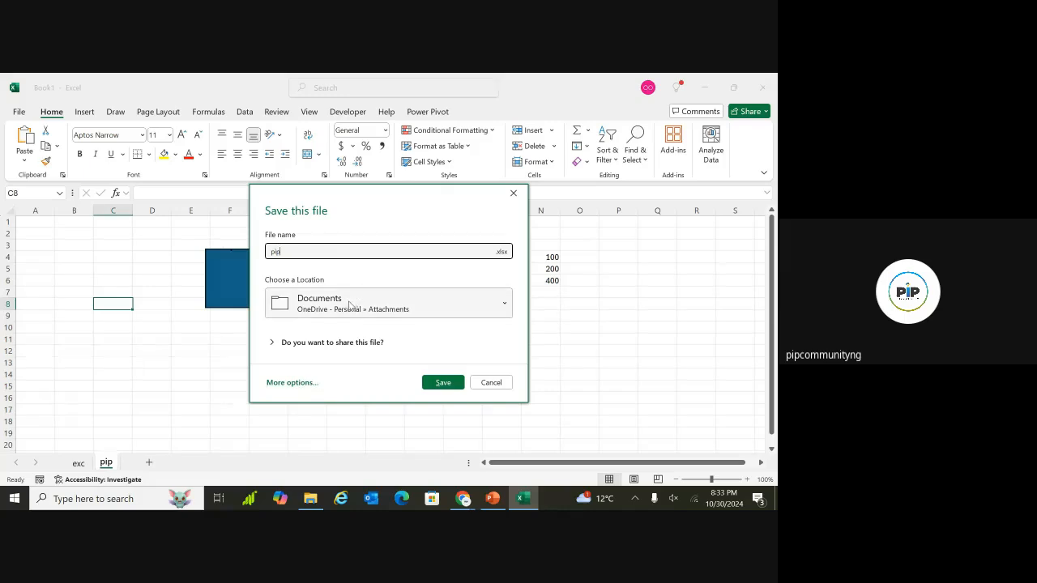
pyautogui.click(292, 386)
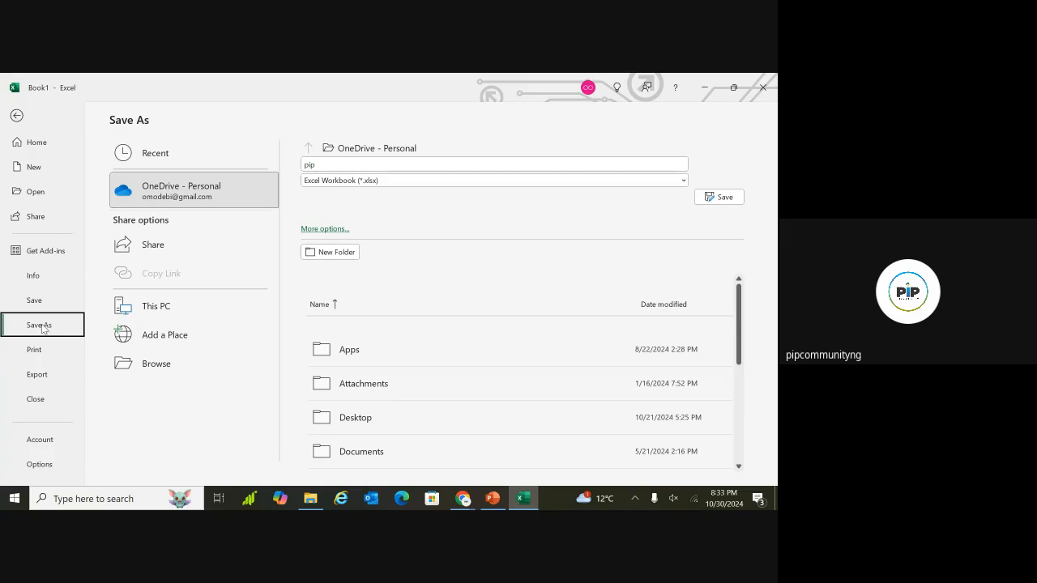
pyautogui.click(20, 116)
pyautogui.click(90, 255)
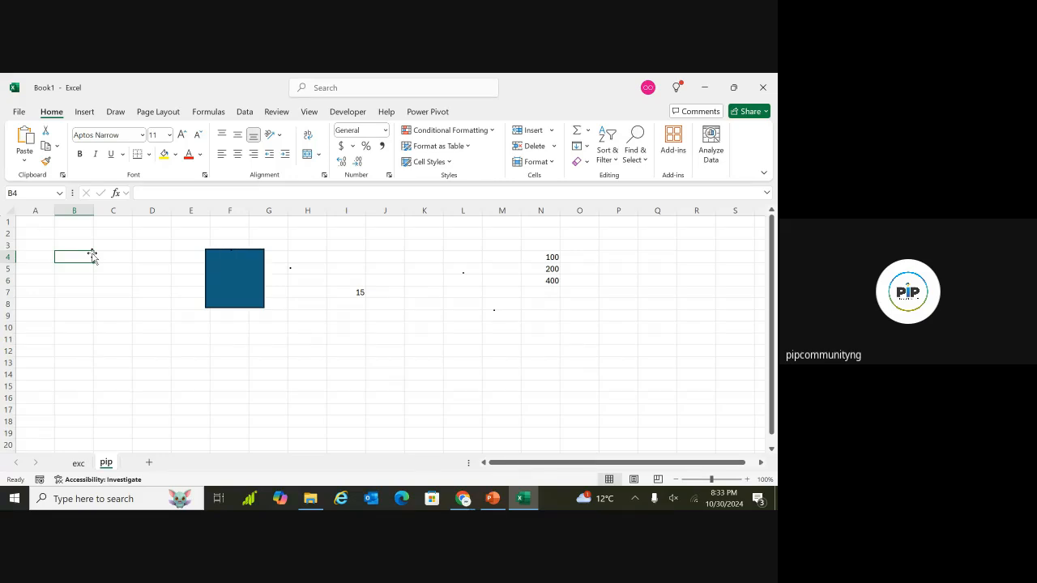
# Step: Demonstrate saving the workbook under a new name by browsing to the Desktop folder and clearing the file name, and cancel the save
pyautogui.click(20, 114)
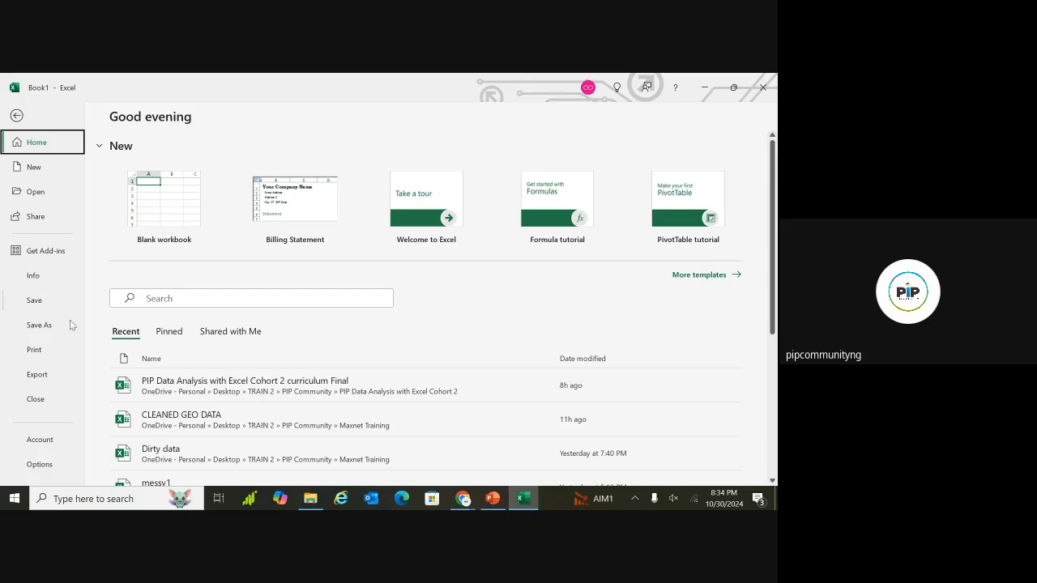
pyautogui.click(39, 325)
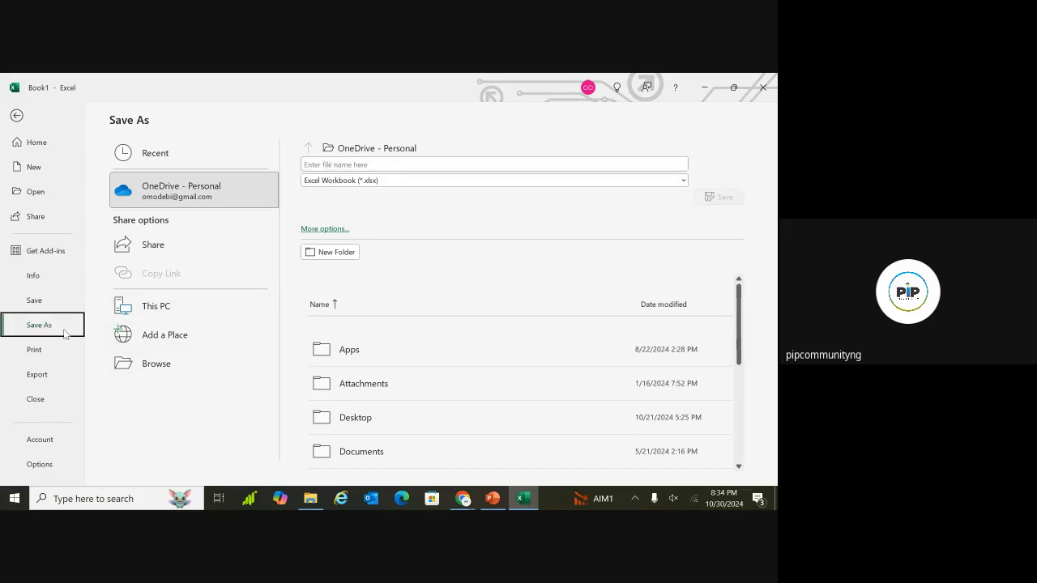
pyautogui.click(155, 369)
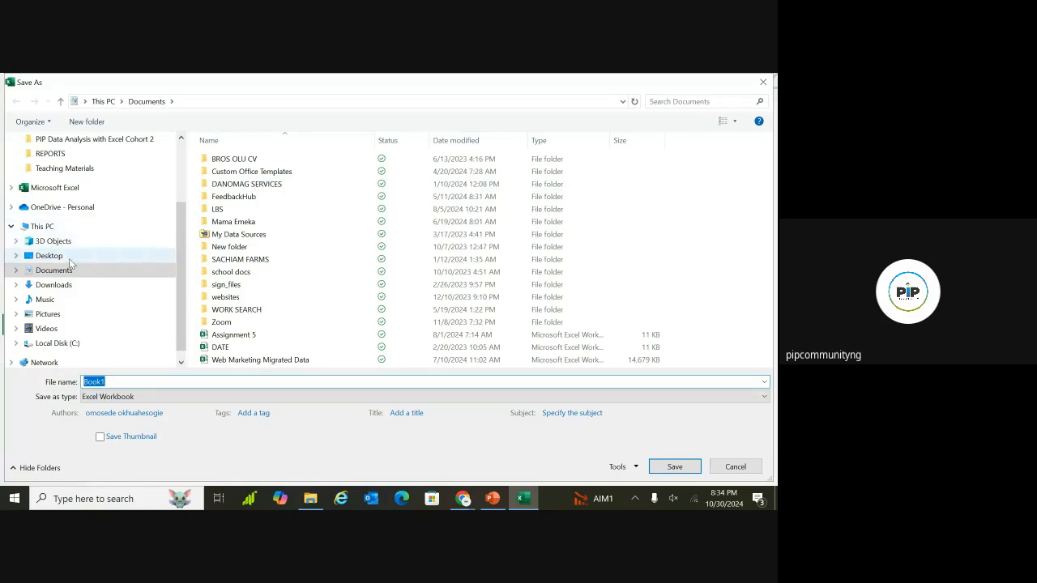
pyautogui.click(74, 256)
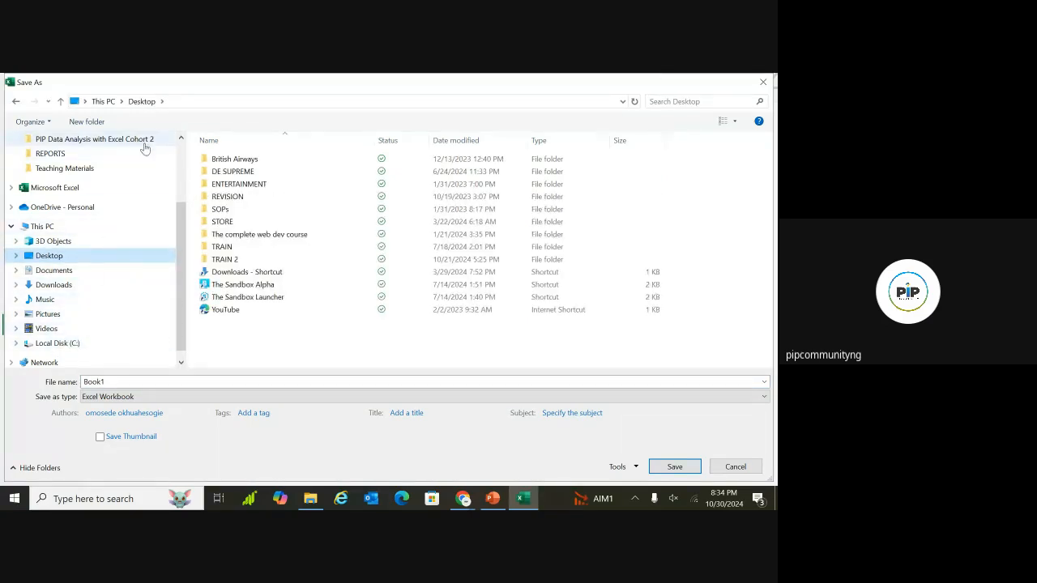
pyautogui.scroll(2, 183, 186)
pyautogui.scroll(1, 183, 186)
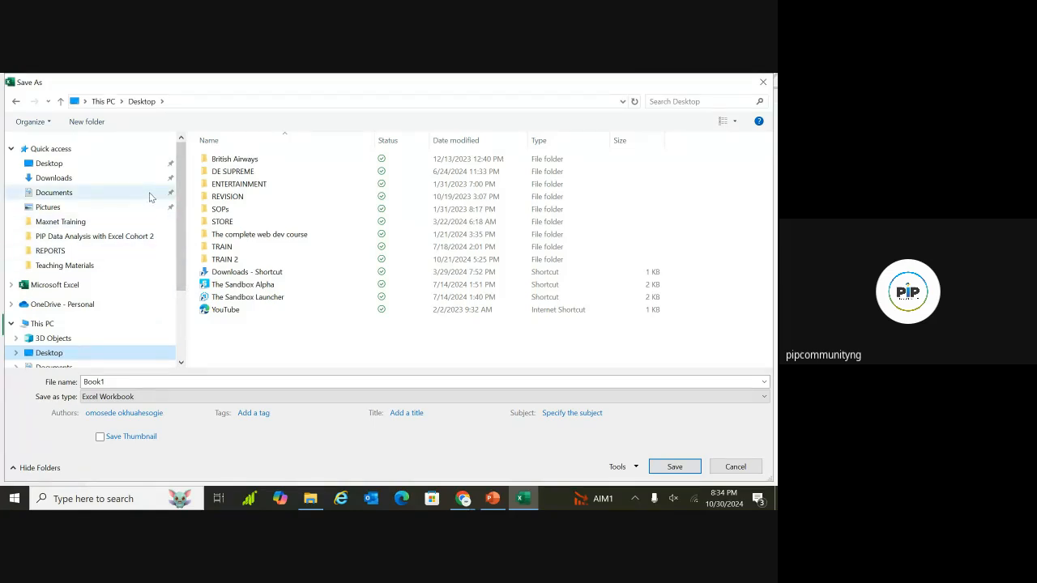
pyautogui.scroll(-3, 179, 331)
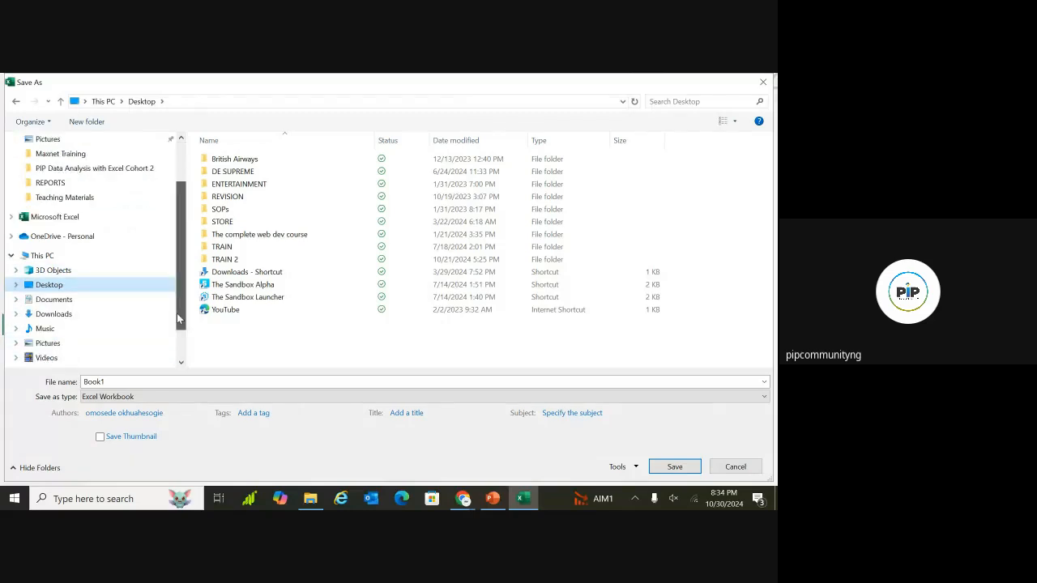
pyautogui.scroll(-1, 179, 335)
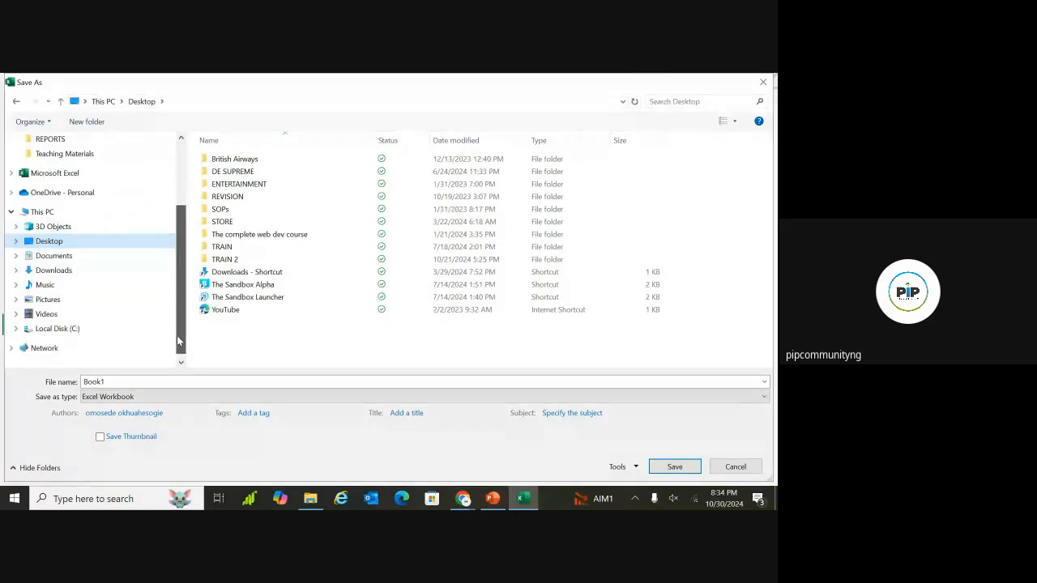
pyautogui.doubleClick(153, 380)
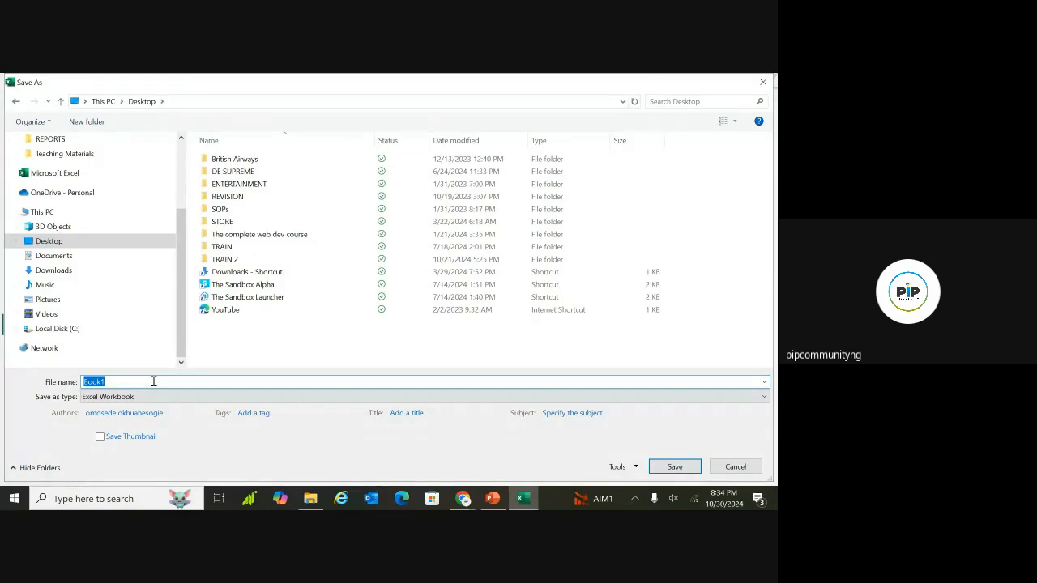
pyautogui.press('BackSpace')
pyautogui.click(761, 84)
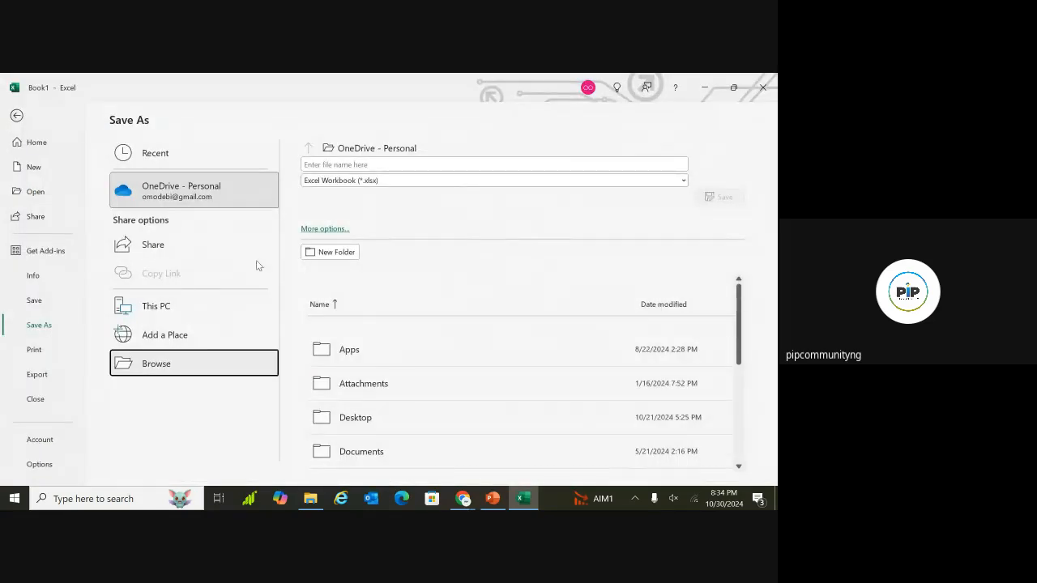
pyautogui.click(17, 116)
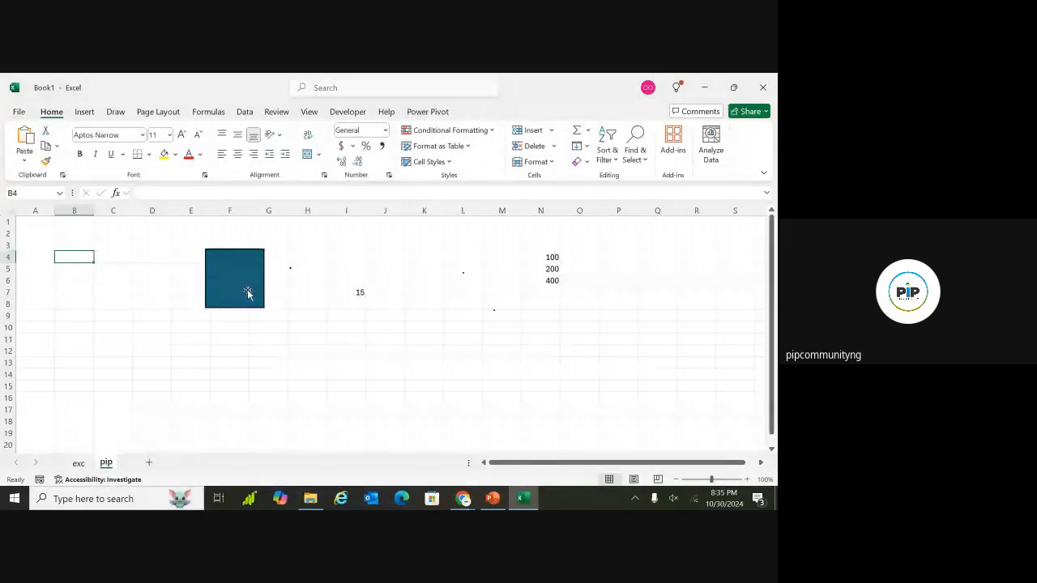
pyautogui.click(288, 374)
pyautogui.click(306, 293)
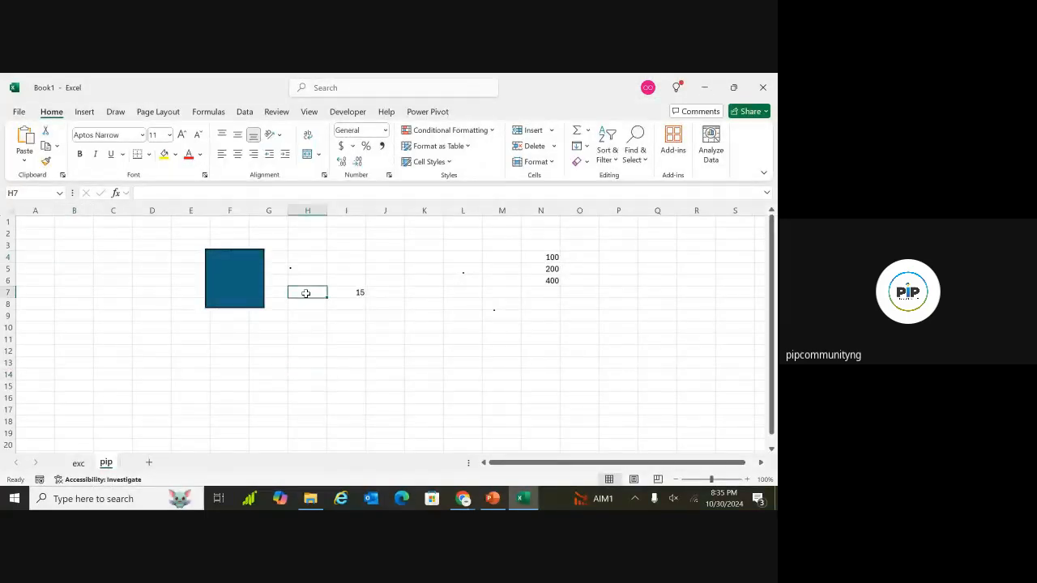
pyautogui.click(376, 339)
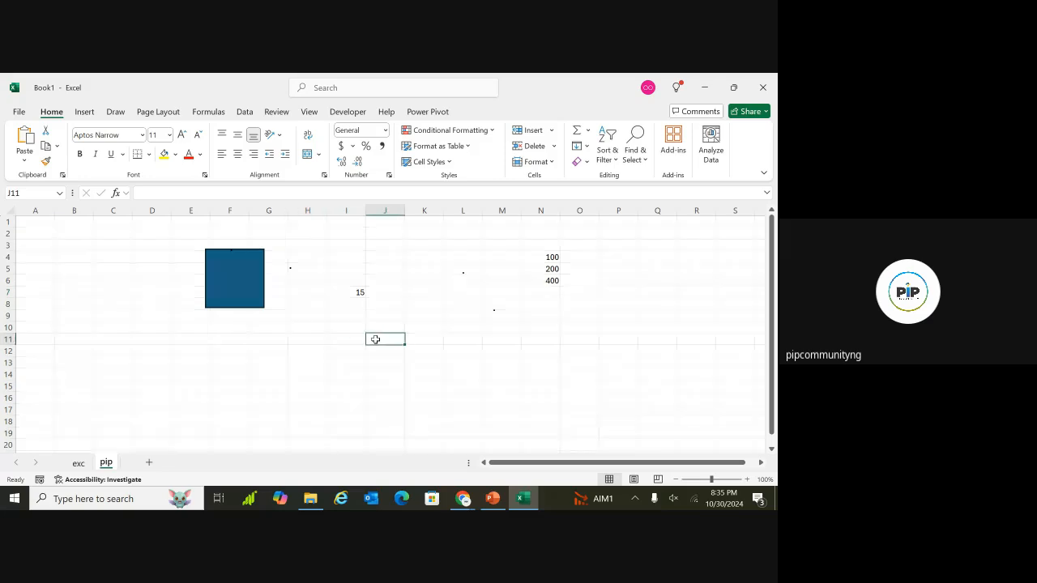
pyautogui.click(321, 329)
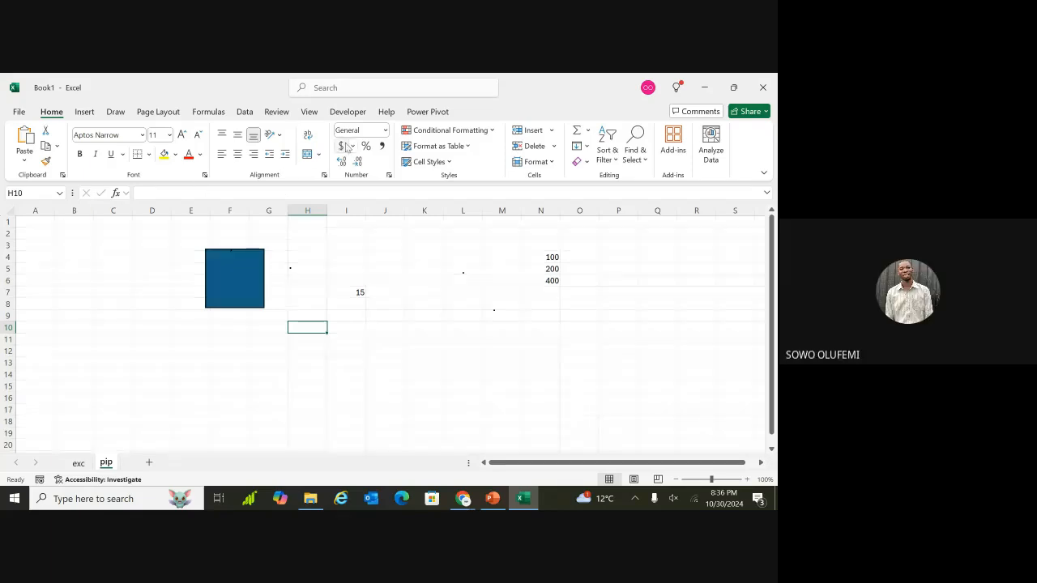
# Step: Hide the Developer tab from the ribbon through the ribbon customization options
pyautogui.click(20, 114)
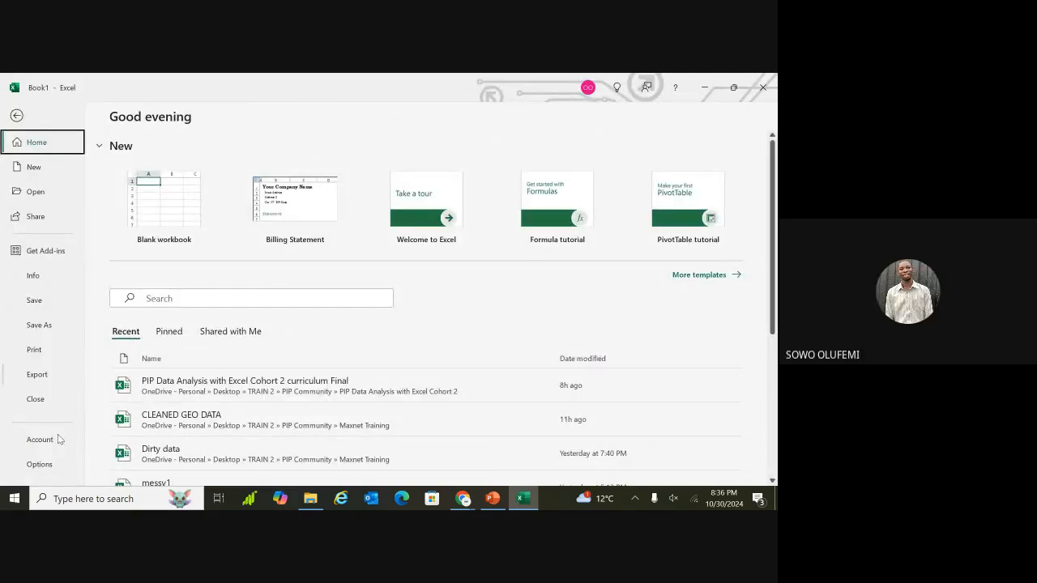
pyautogui.click(40, 466)
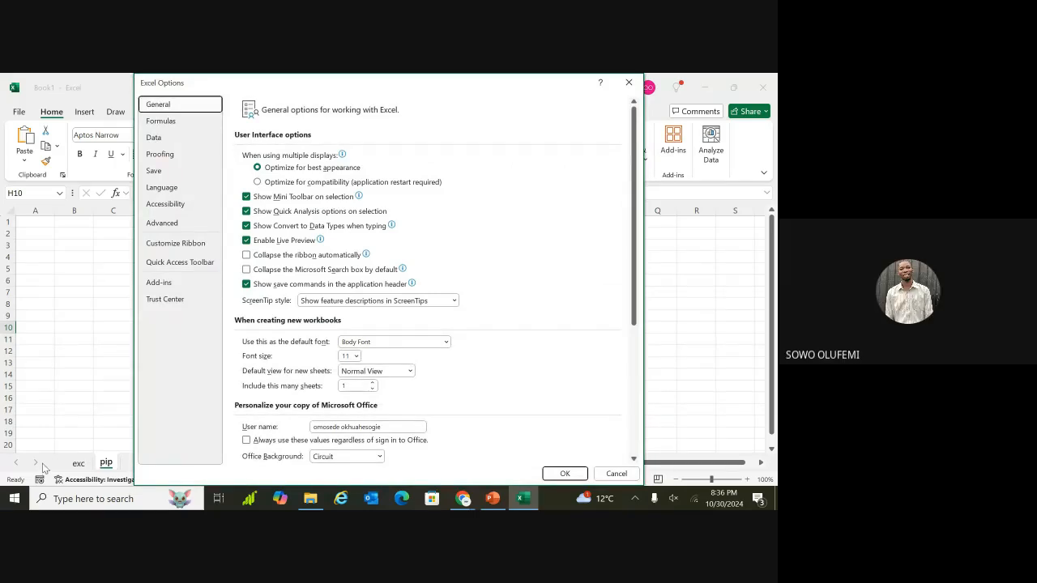
pyautogui.click(183, 245)
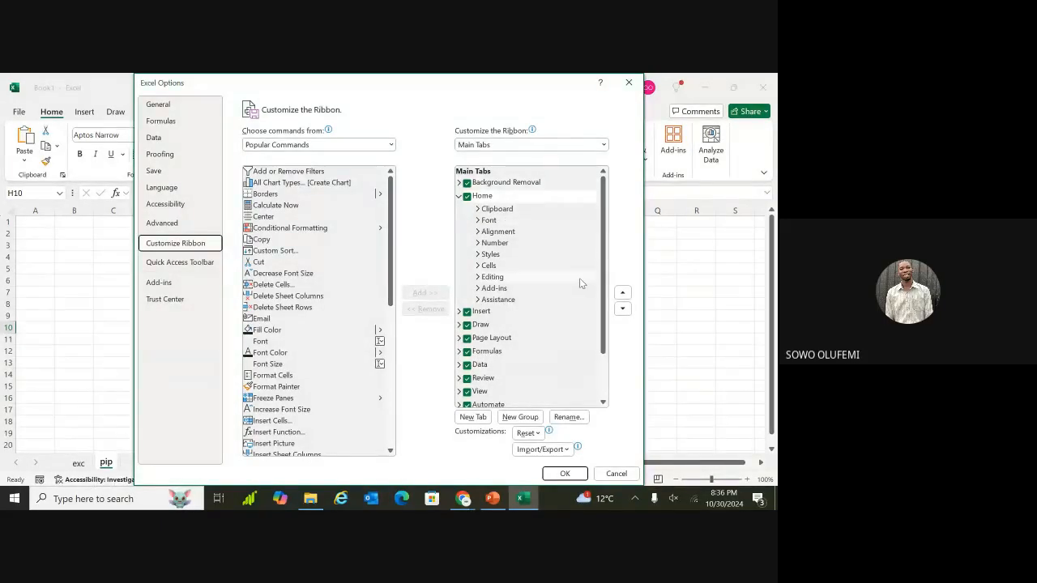
pyautogui.moveTo(606, 286); pyautogui.dragTo(606, 338)
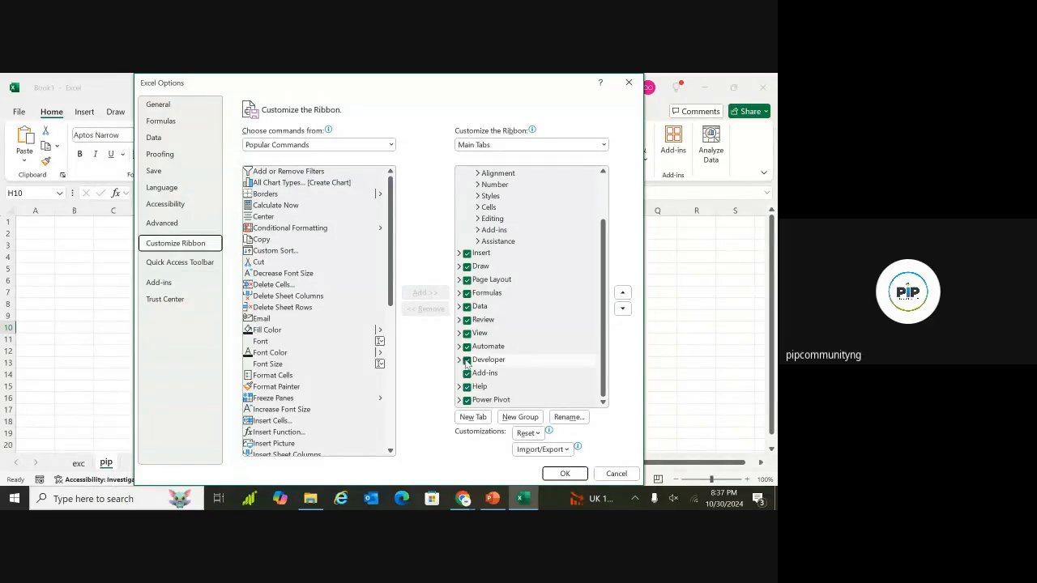
pyautogui.click(467, 361)
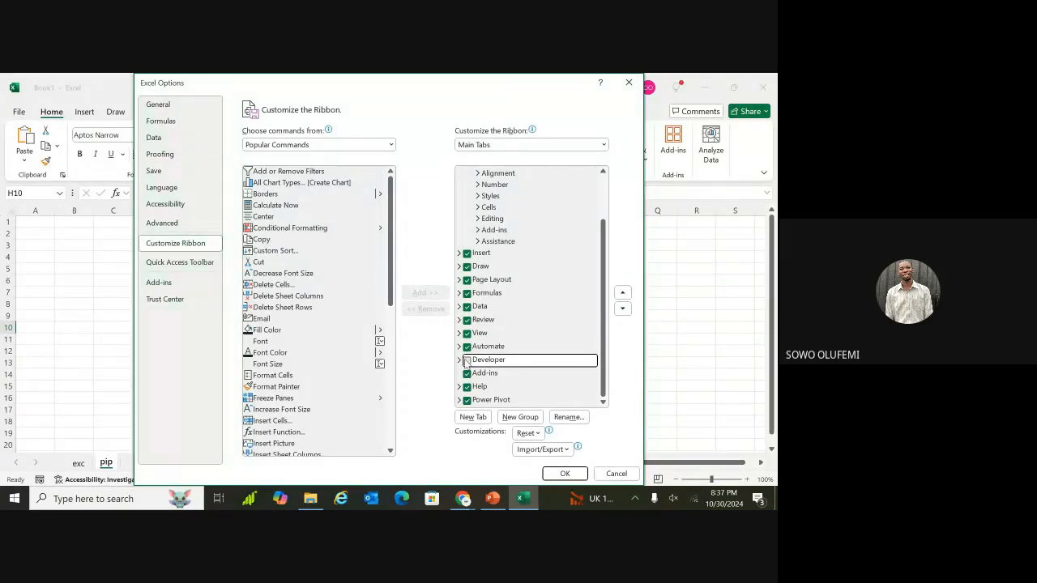
pyautogui.click(467, 361)
pyautogui.click(466, 361)
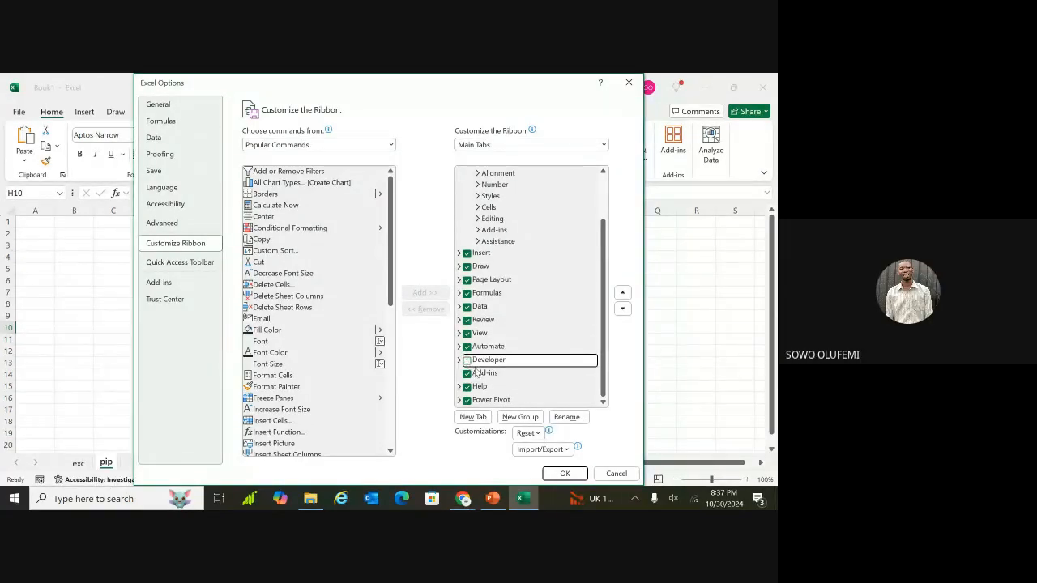
pyautogui.click(564, 476)
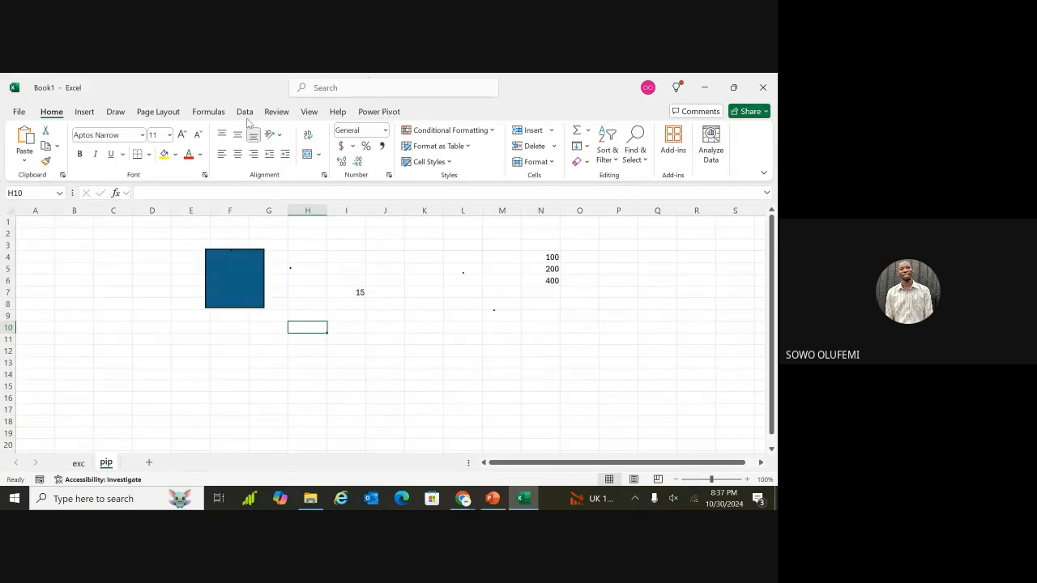
# Step: Show the Developer tab on the ribbon through the ribbon customization options
pyautogui.click(18, 112)
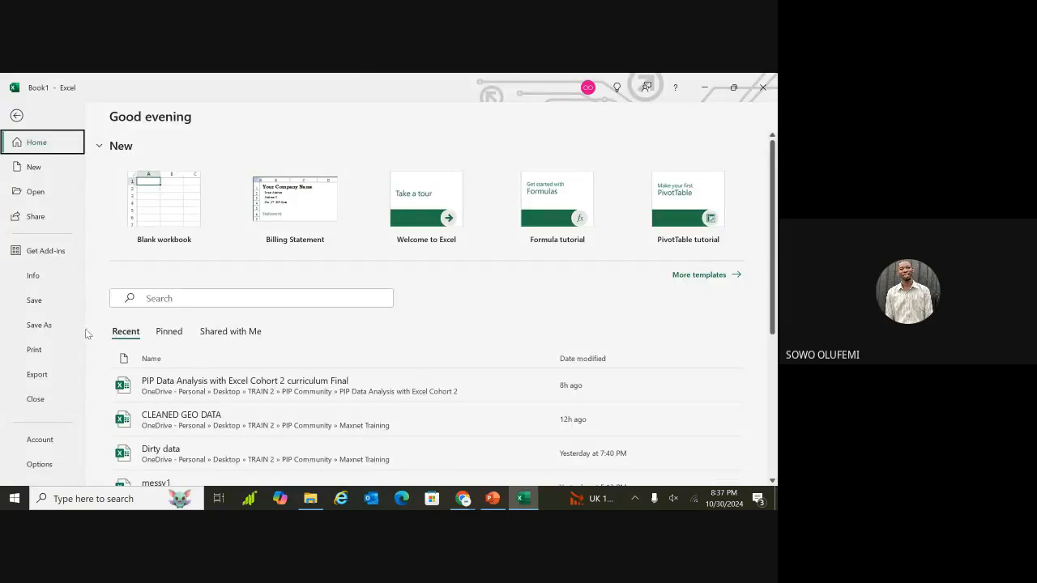
pyautogui.click(39, 465)
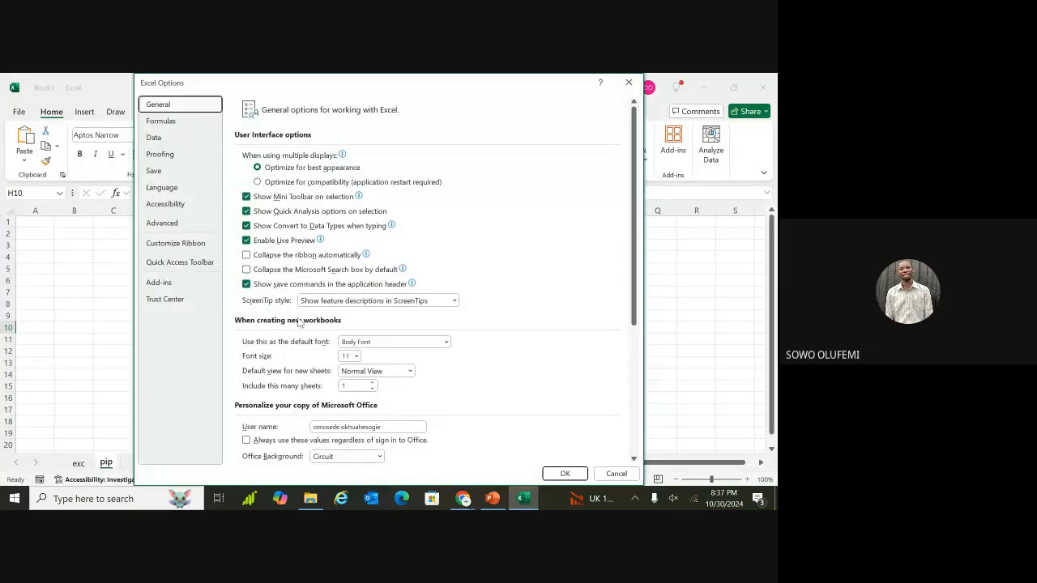
pyautogui.click(176, 244)
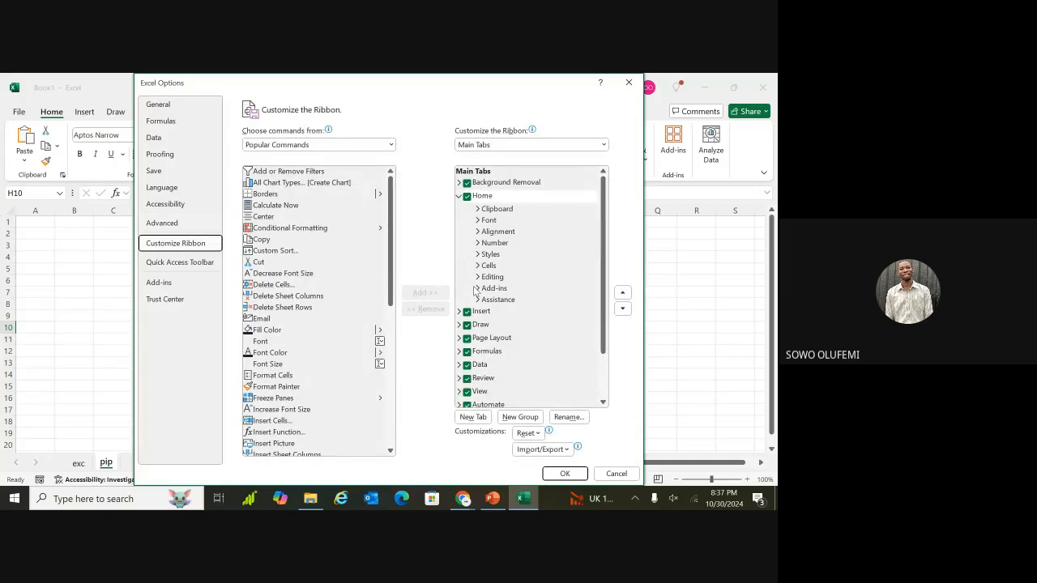
pyautogui.moveTo(604, 353); pyautogui.dragTo(605, 393)
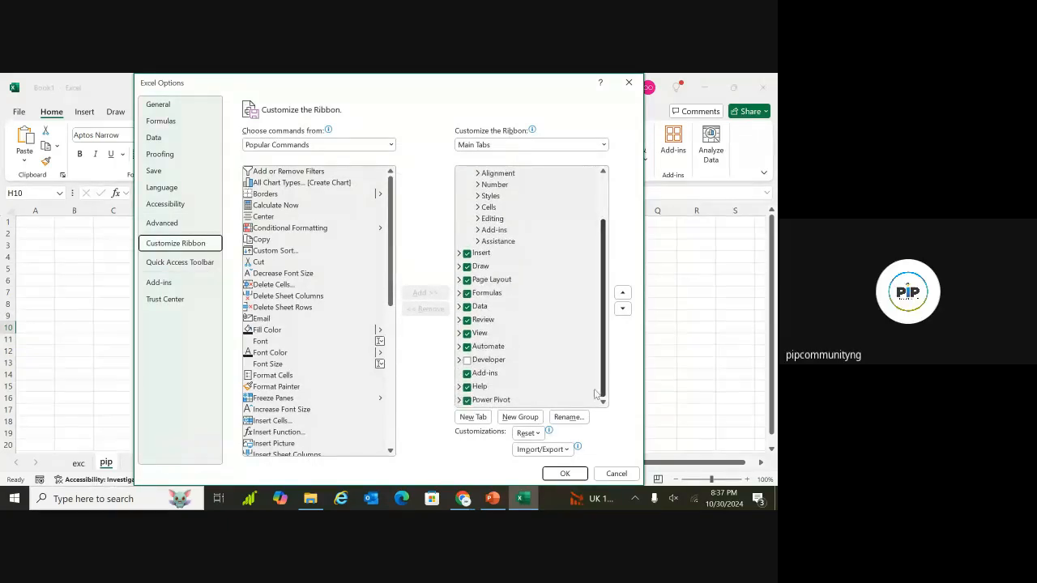
pyautogui.click(467, 362)
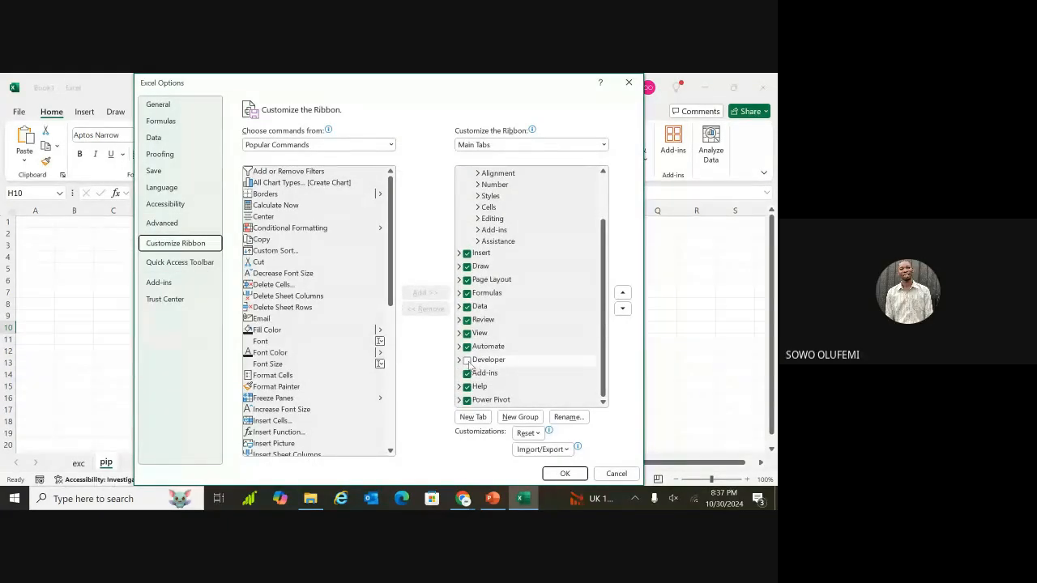
pyautogui.click(571, 474)
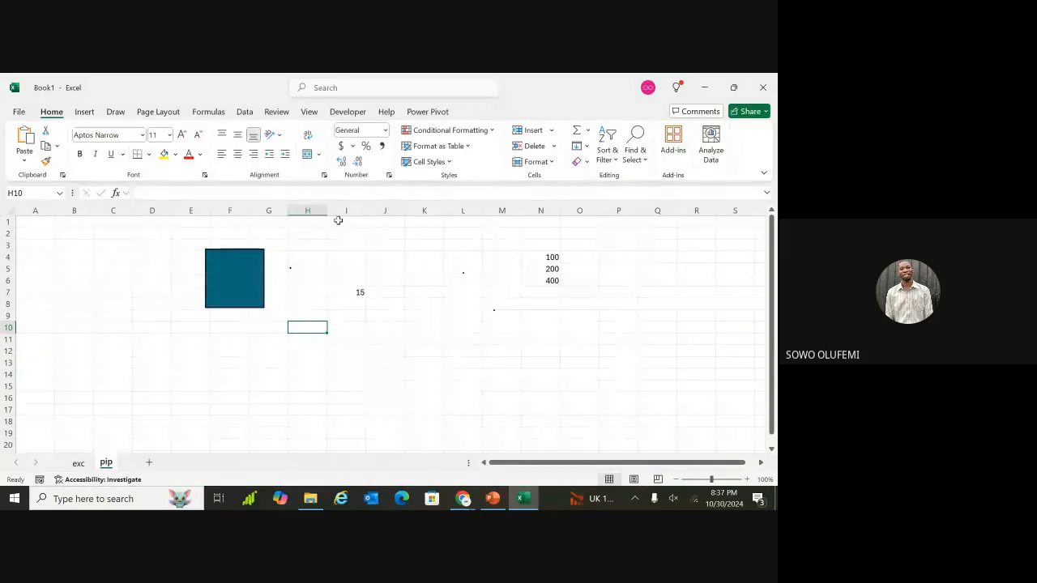
# Step: Move the blue square to about rows 4 to 9 around column D, and select cell G12
pyautogui.click(245, 278)
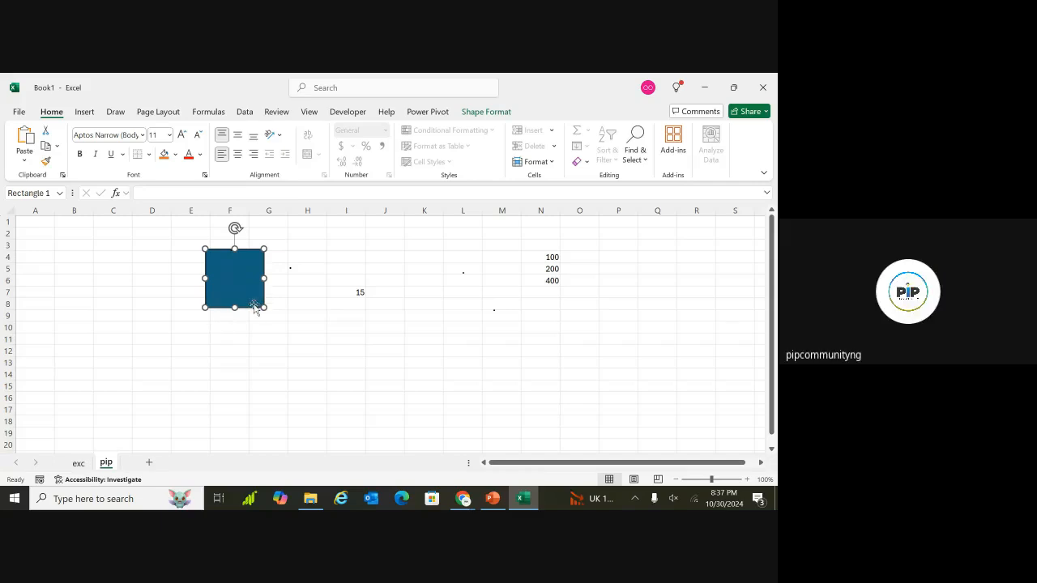
pyautogui.moveTo(250, 309); pyautogui.dragTo(243, 322)
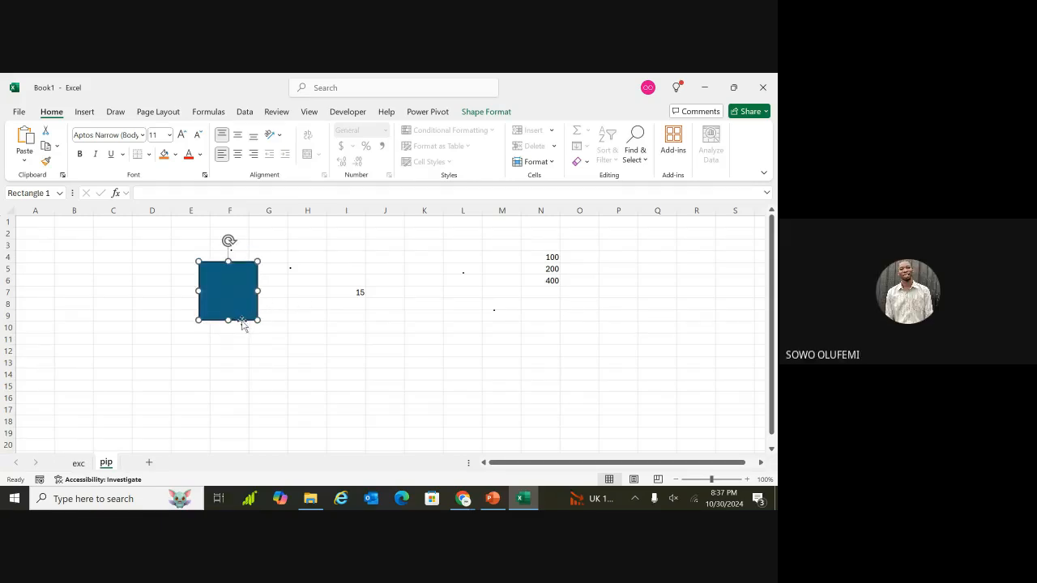
pyautogui.moveTo(243, 322); pyautogui.dragTo(160, 315)
pyautogui.click(254, 350)
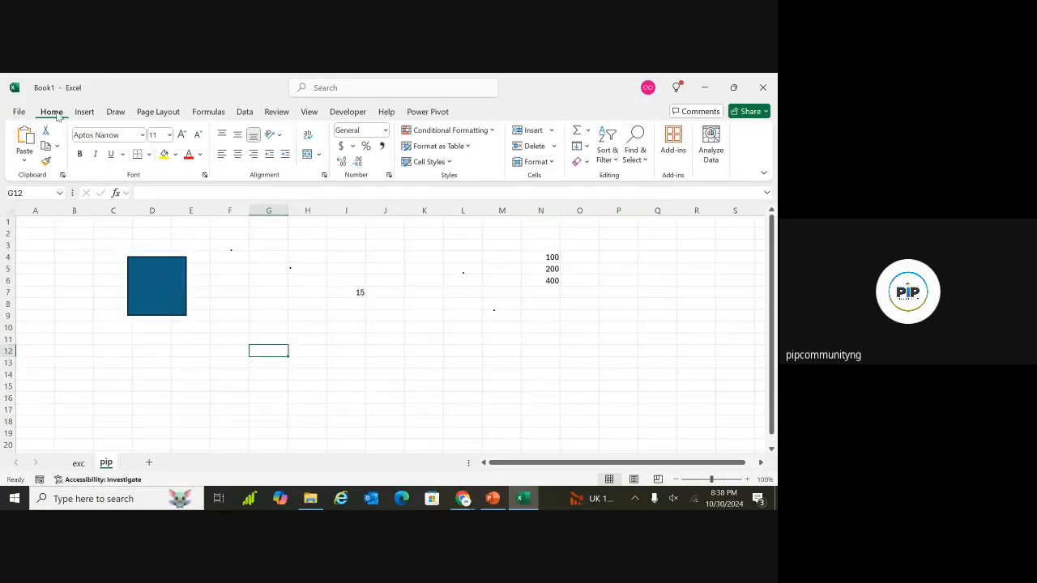
# Step: View the Insert, Draw and Page Layout commands on the ribbon in turn
pyautogui.click(84, 112)
pyautogui.click(115, 112)
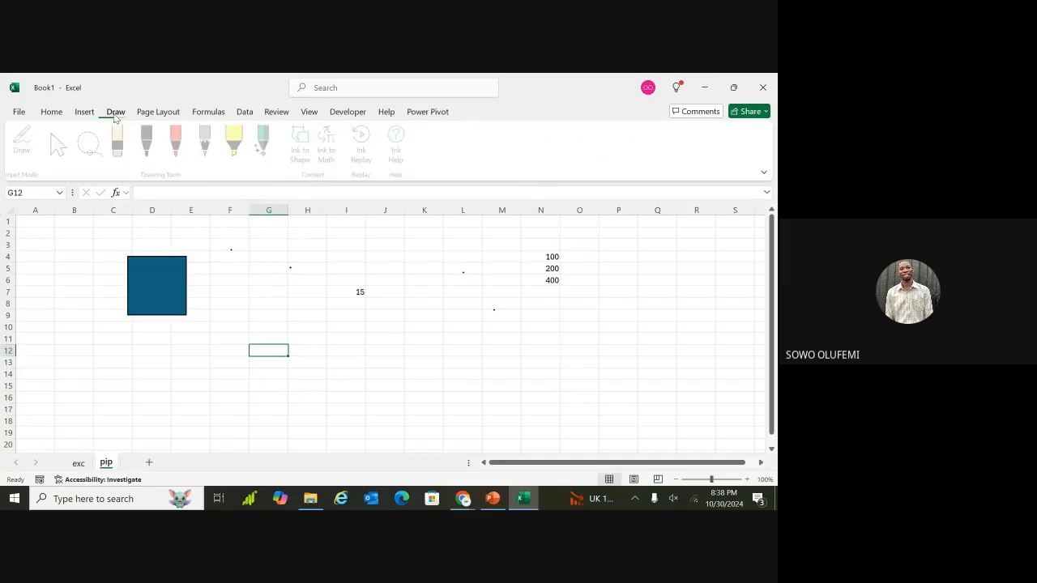
pyautogui.click(158, 112)
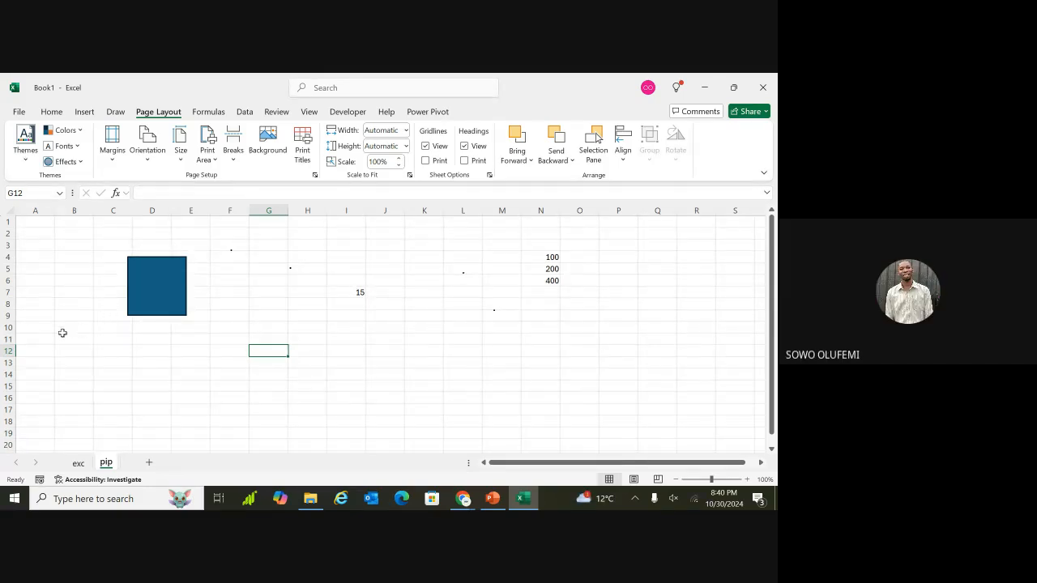
# Step: Switch to the Google Meet call and stop presenting the screen
pyautogui.moveTo(496, 499)
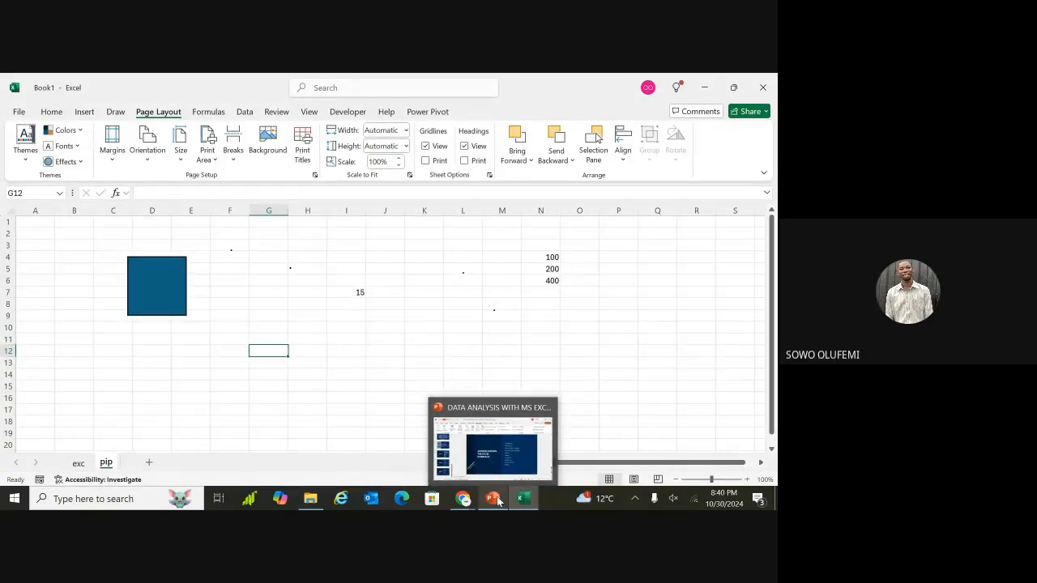
pyautogui.moveTo(463, 499)
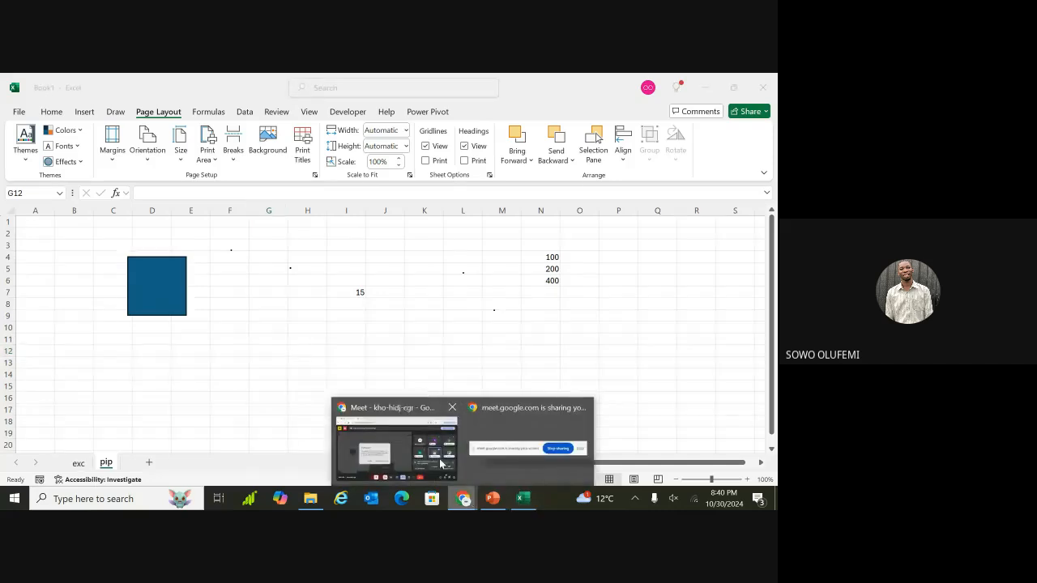
pyautogui.click(422, 437)
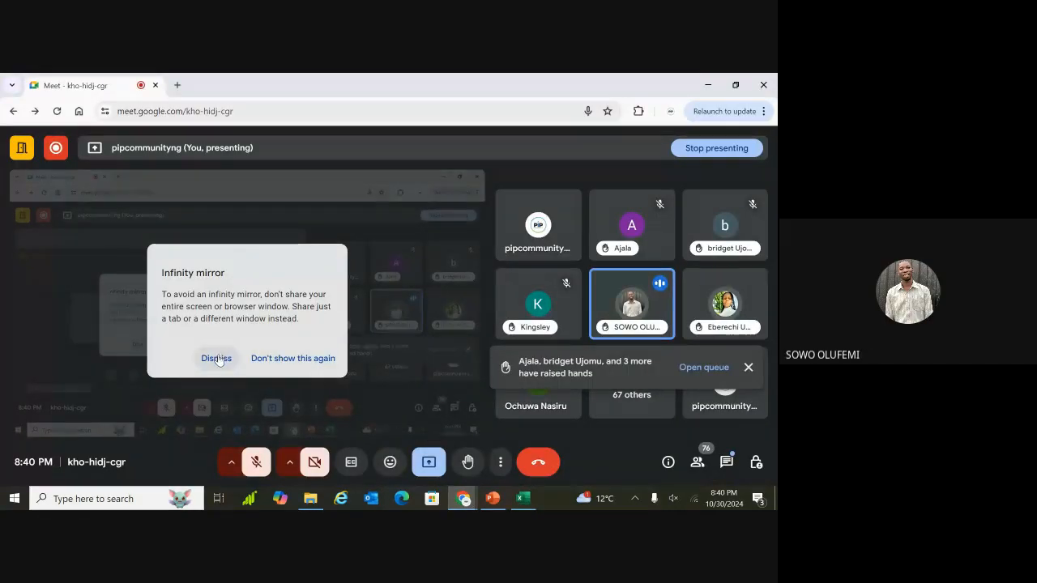
pyautogui.click(430, 462)
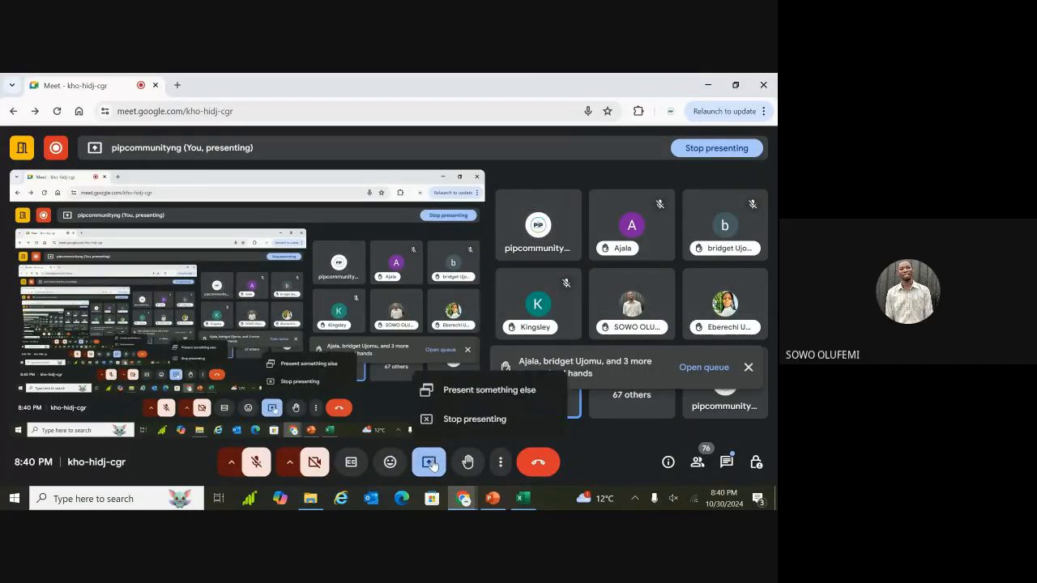
pyautogui.click(453, 419)
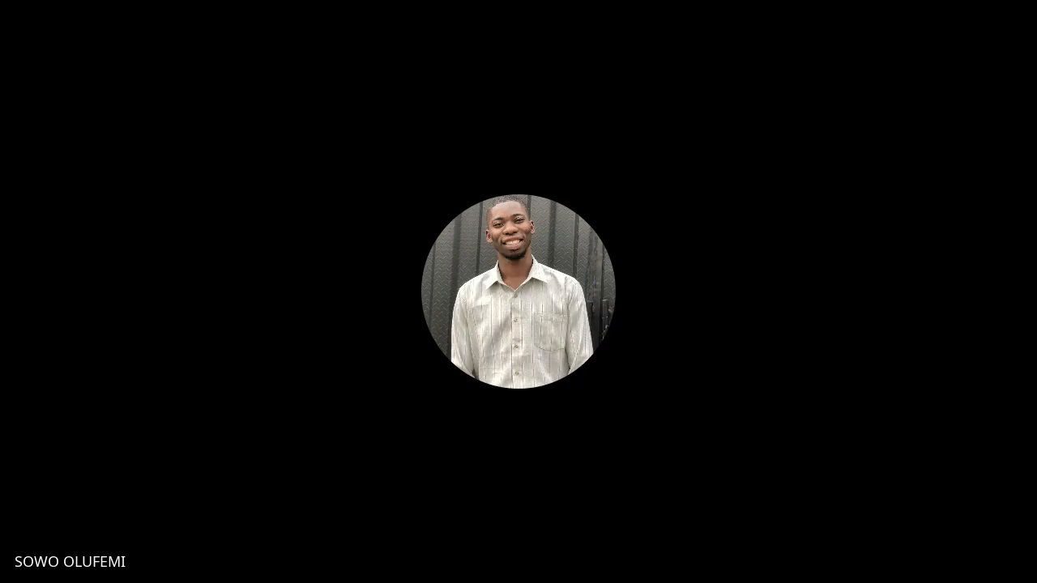